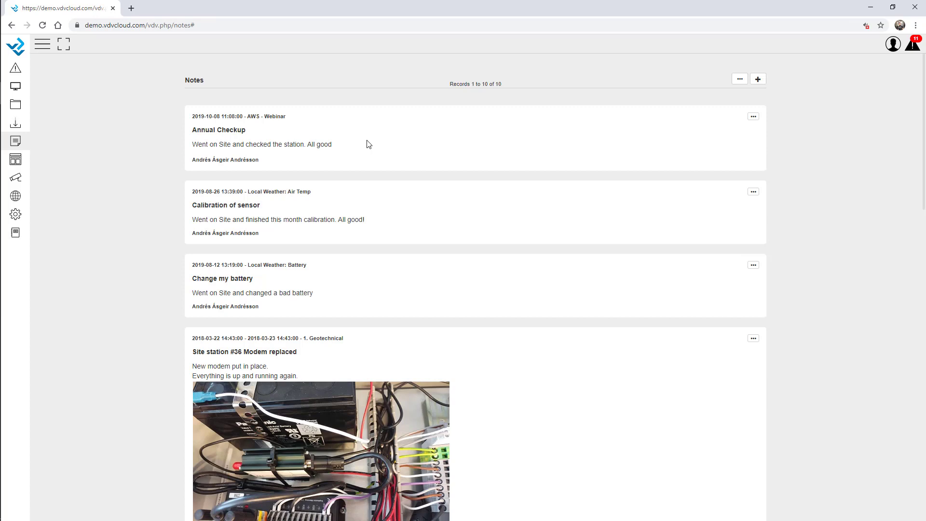
Step: Start a new note for site Local Weather, variable Battery, note type Maintenance
{"action": "left_click", "coordinate": [758, 80]}
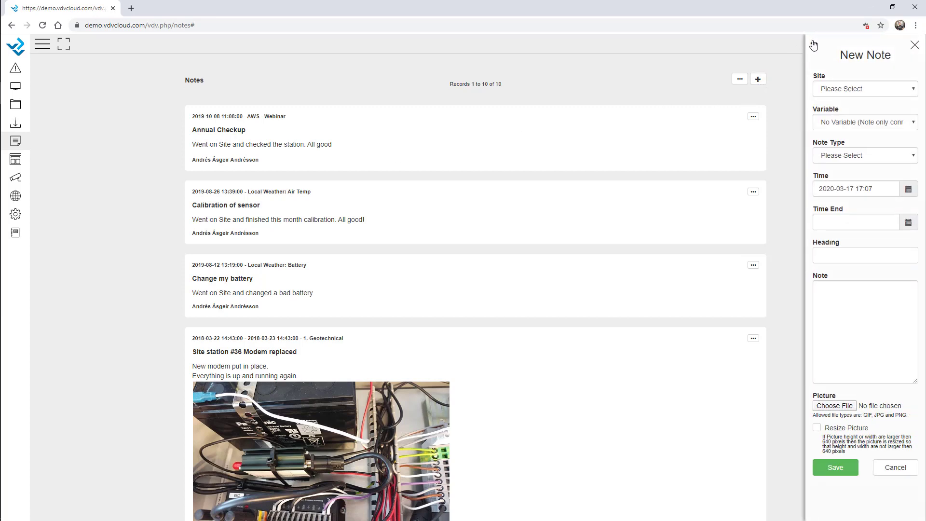
{"action": "left_click", "coordinate": [710, 89]}
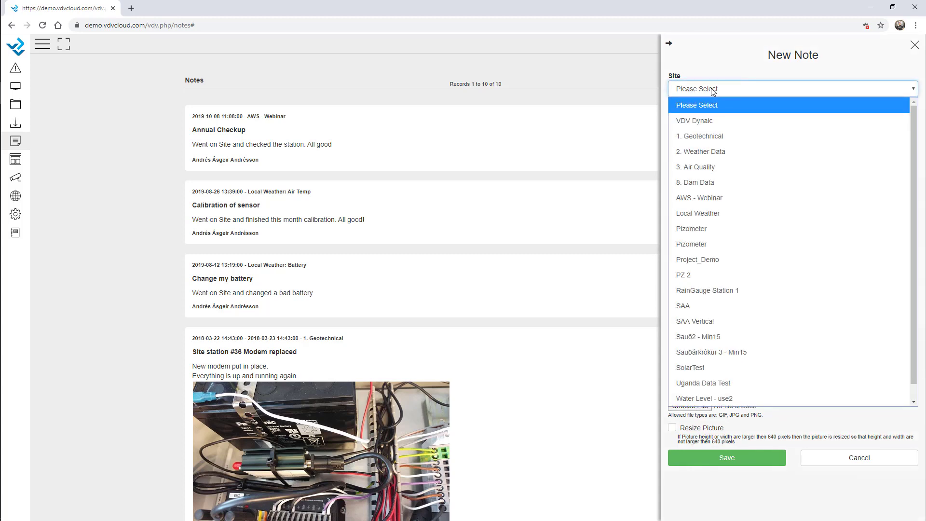
{"action": "key", "text": "l"}
{"action": "key", "text": "Return"}
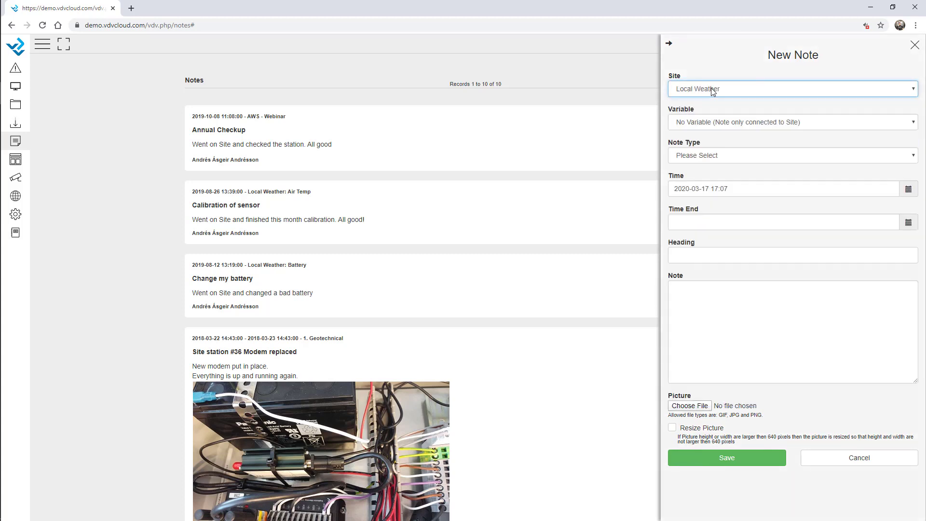
{"action": "left_click", "coordinate": [735, 124]}
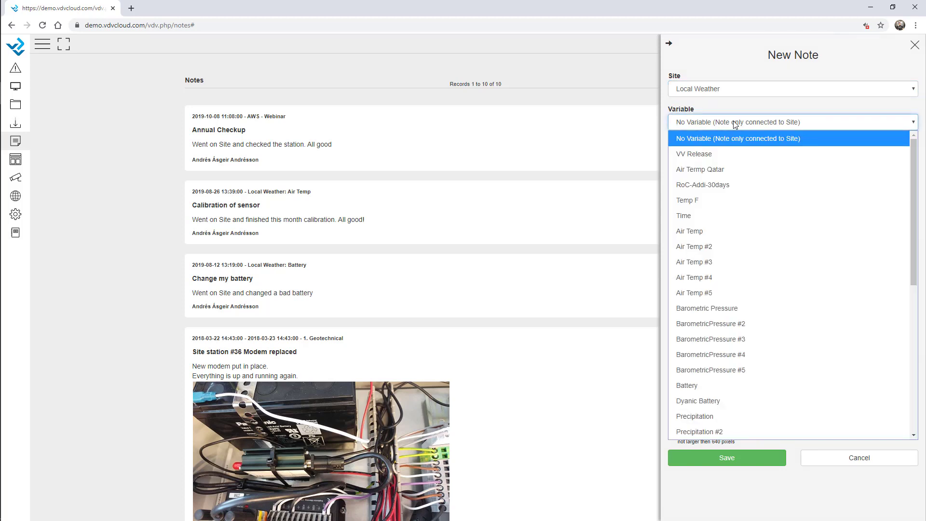
{"action": "type", "text": "bat"}
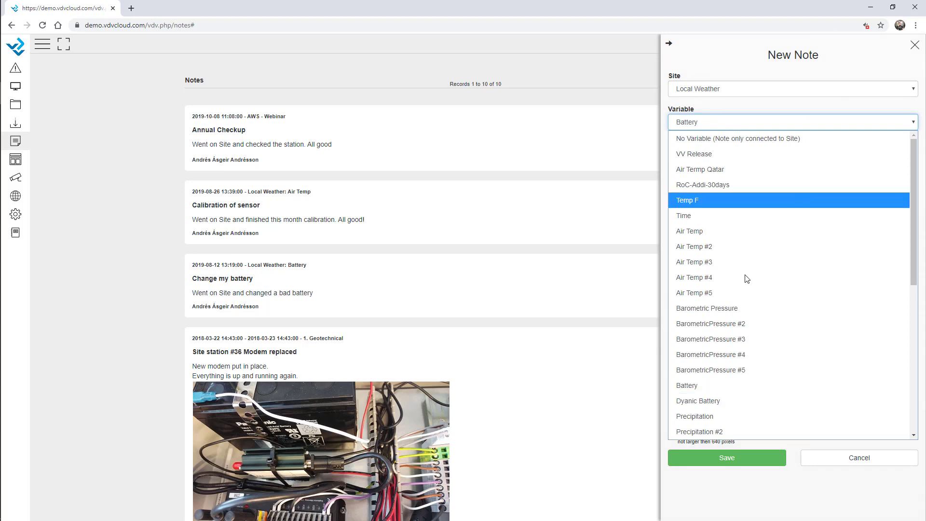
{"action": "left_click", "coordinate": [703, 390]}
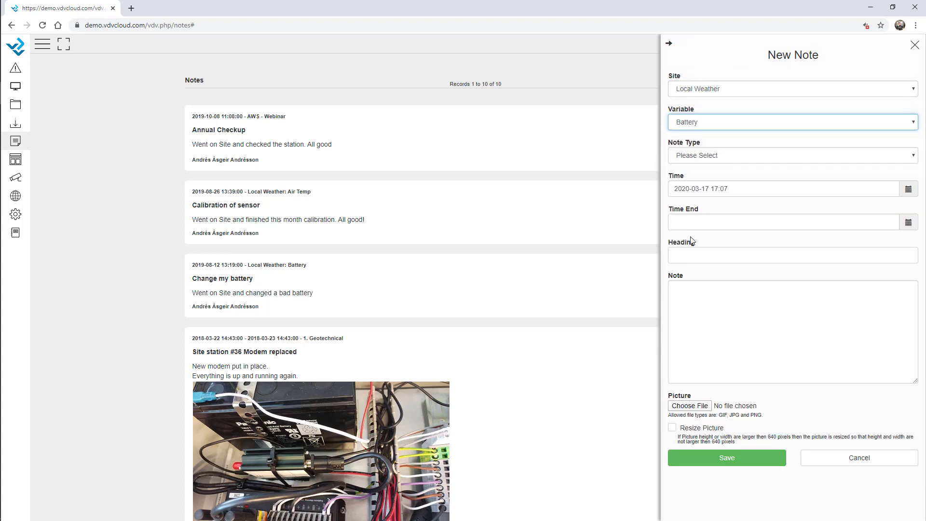
{"action": "left_click", "coordinate": [708, 159]}
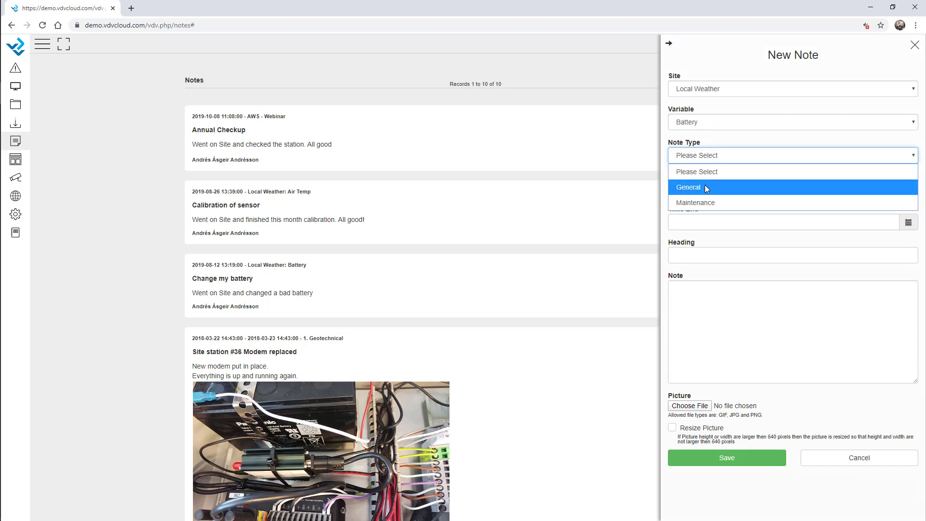
{"action": "left_click", "coordinate": [706, 202]}
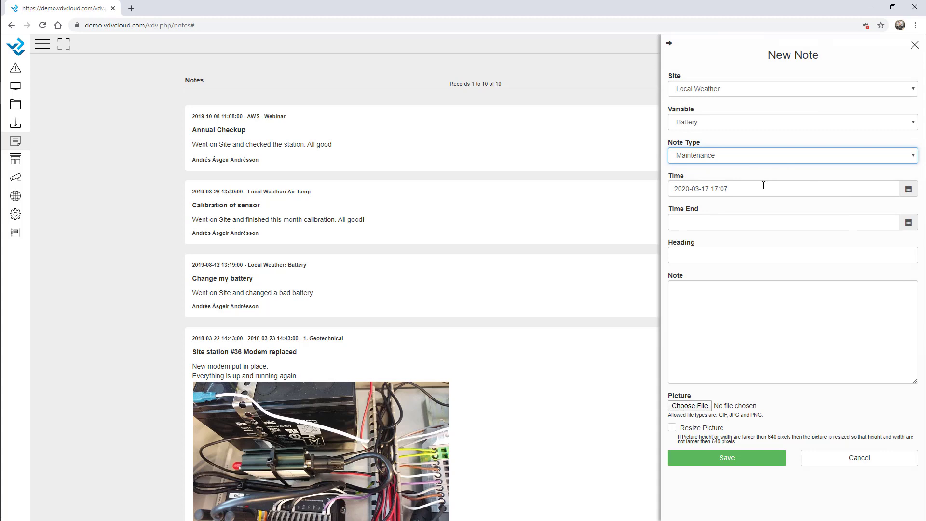
Step: Set the note's time span from 10 March 2020 to 16 March 2020
{"action": "left_click", "coordinate": [911, 188]}
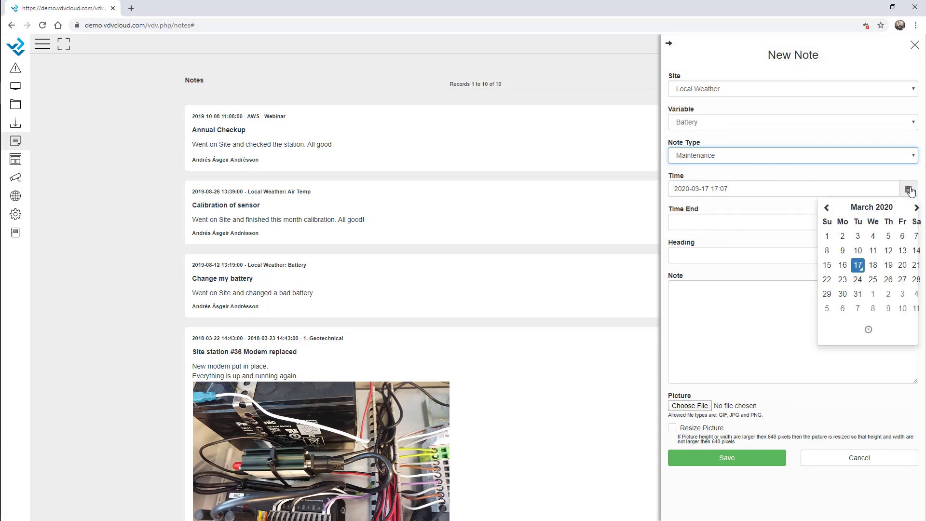
{"action": "left_click", "coordinate": [858, 250]}
{"action": "left_click", "coordinate": [828, 183]}
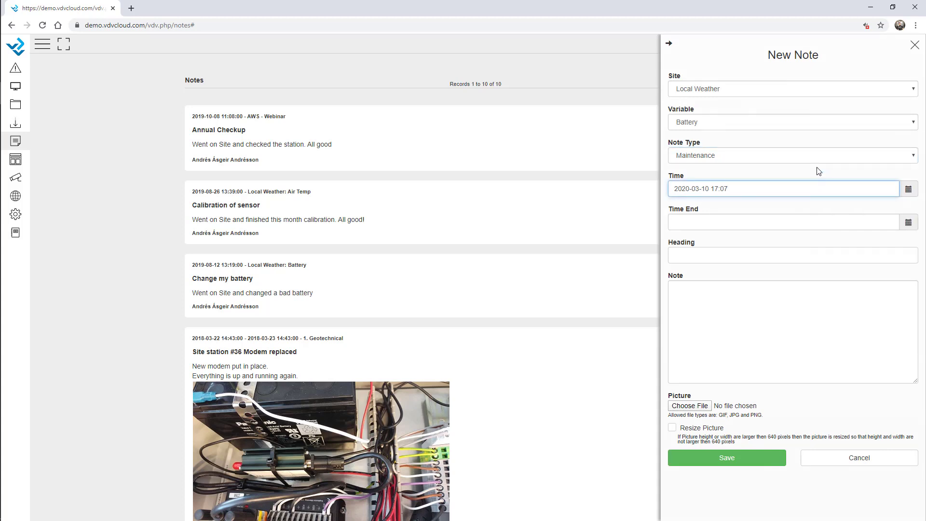
{"action": "left_click", "coordinate": [910, 222]}
{"action": "left_click", "coordinate": [841, 298]}
{"action": "left_click", "coordinate": [851, 204]}
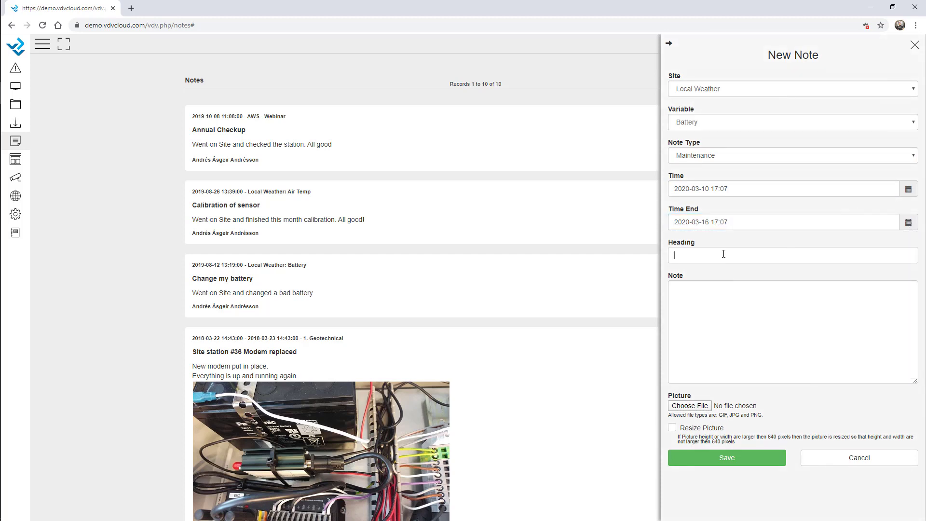
Step: Head the note 'Battery Changed' with text 'Went on site, replaced the batter. Everything is ok.'
{"action": "type", "text": "Battery Changed"}
{"action": "left_click", "coordinate": [737, 296]}
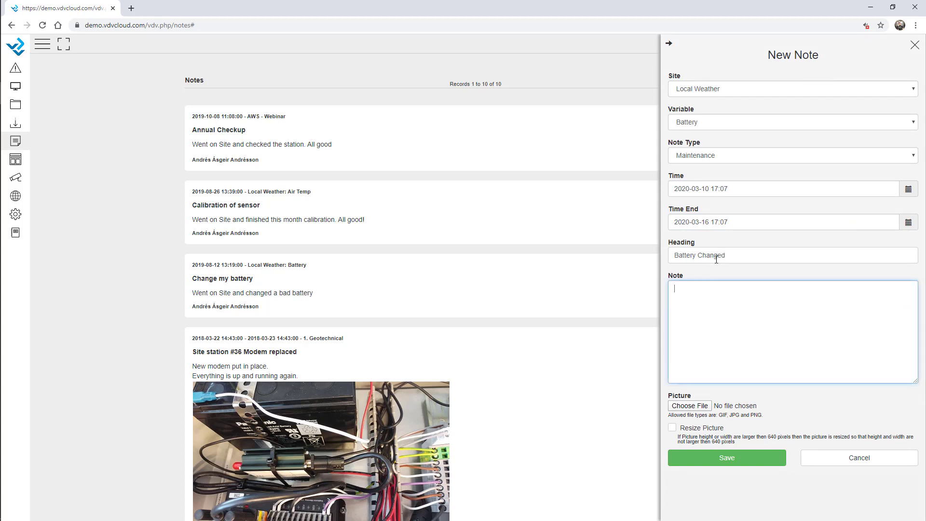
{"action": "type", "text": "Went on site, replaced the batter. Everything is ok."}
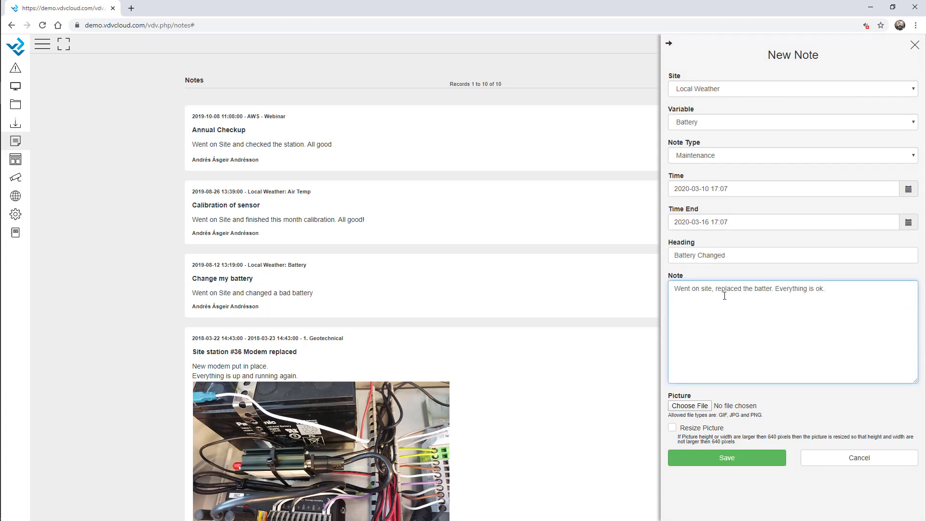
Step: Attach onsite.jpg with Resize Picture ticked and save the note
{"action": "left_click", "coordinate": [690, 411]}
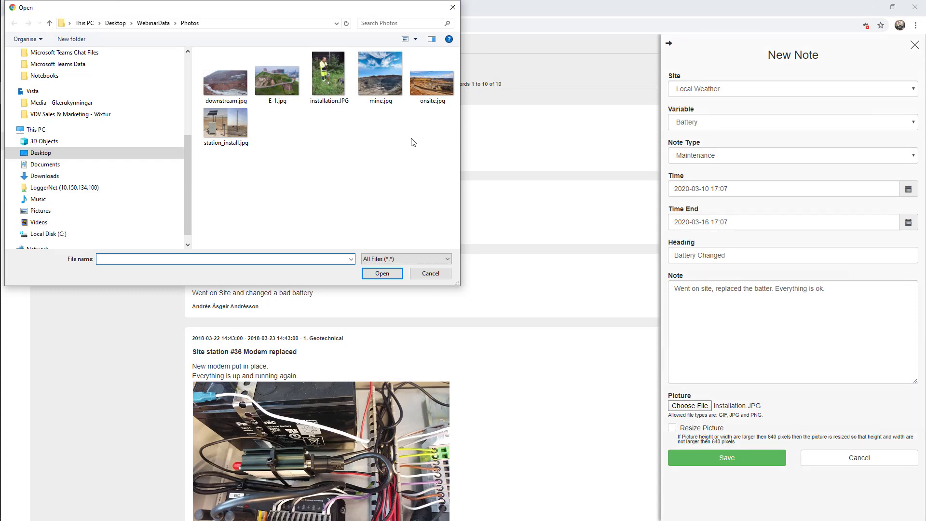
{"action": "double_click", "coordinate": [436, 82]}
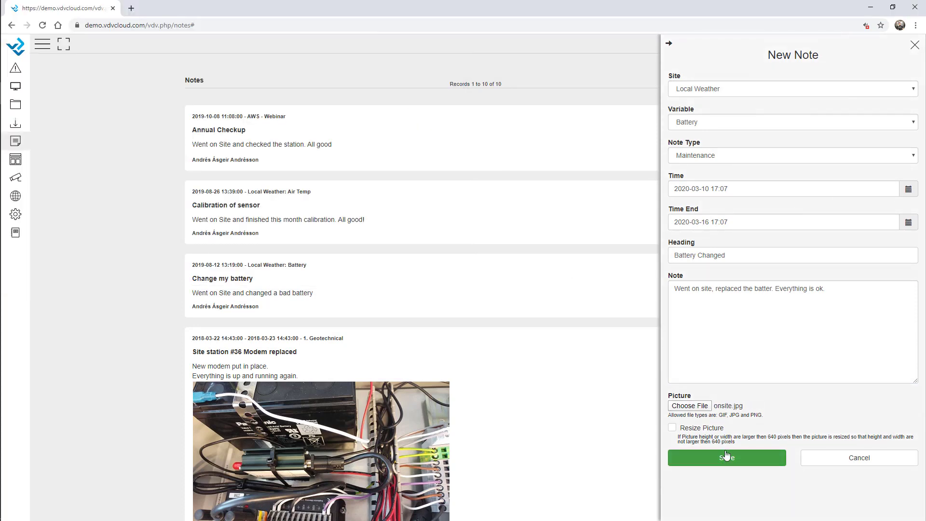
{"action": "left_click", "coordinate": [672, 427]}
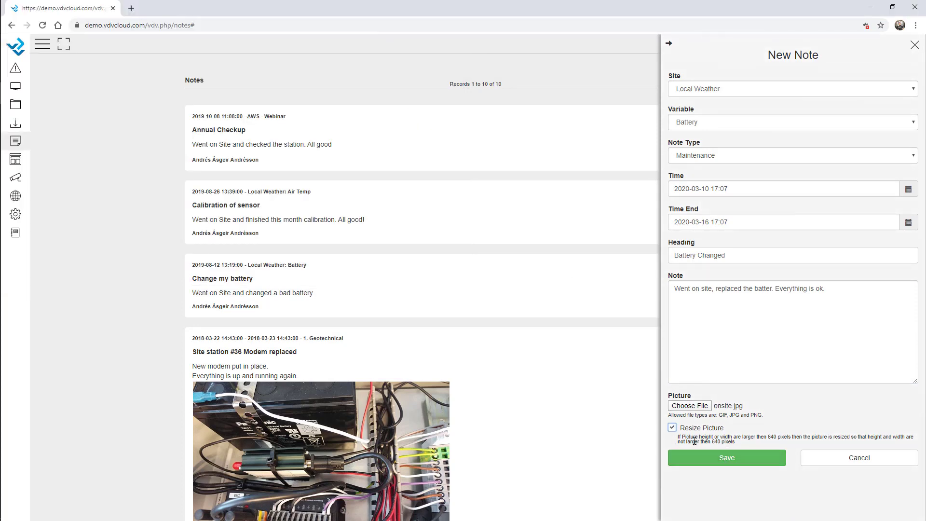
{"action": "left_click", "coordinate": [718, 461]}
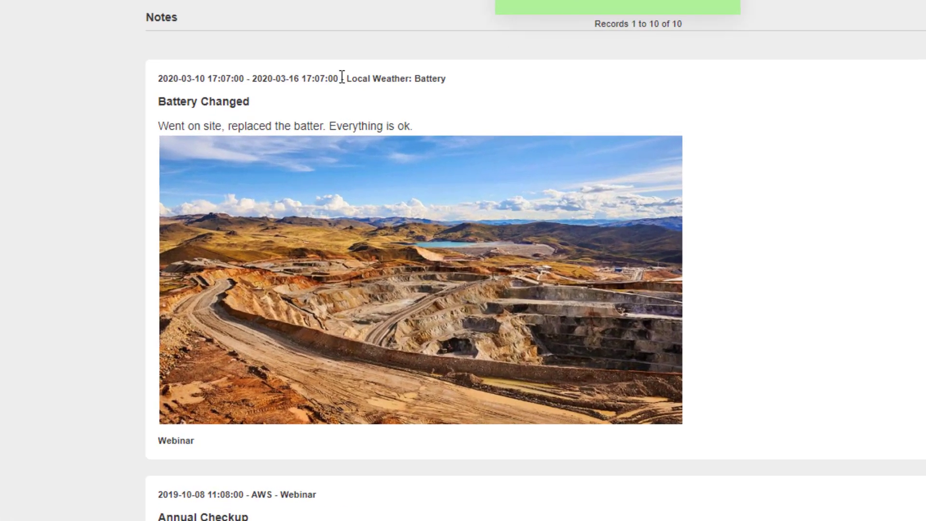
Step: Highlight the saved note's date range and author label in the notes list
{"action": "left_click_drag", "start_coordinate": [299, 116], "coordinate": [190, 116]}
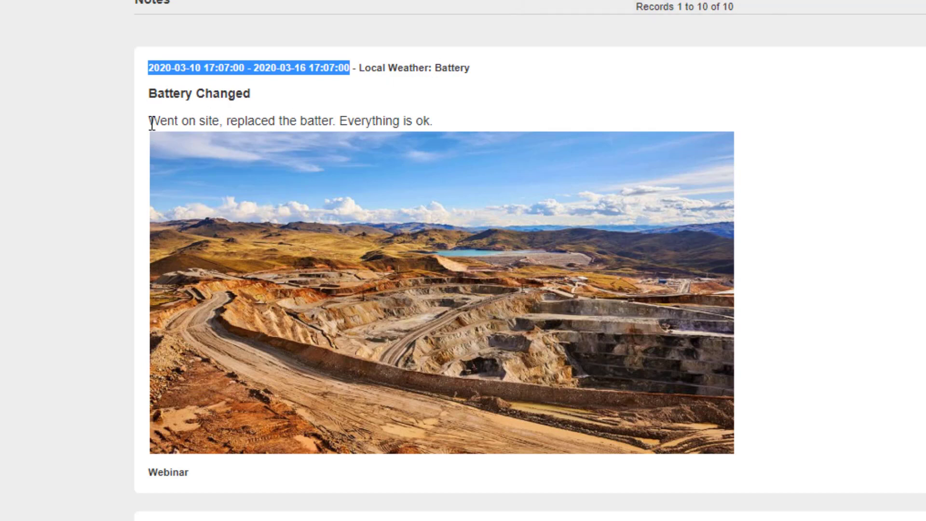
{"action": "double_click", "coordinate": [169, 473]}
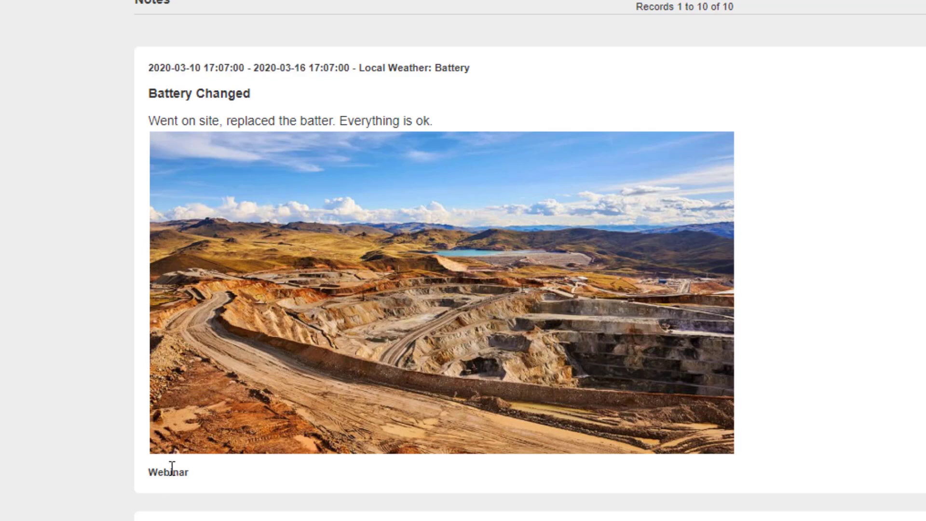
{"action": "left_click", "coordinate": [201, 473]}
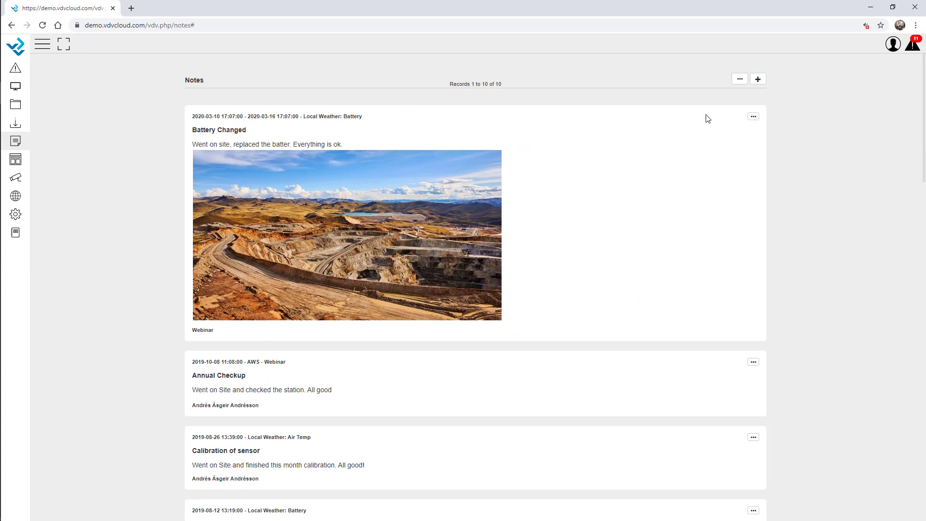
Step: Filter the notes list to the Local Weather site
{"action": "left_click", "coordinate": [740, 79]}
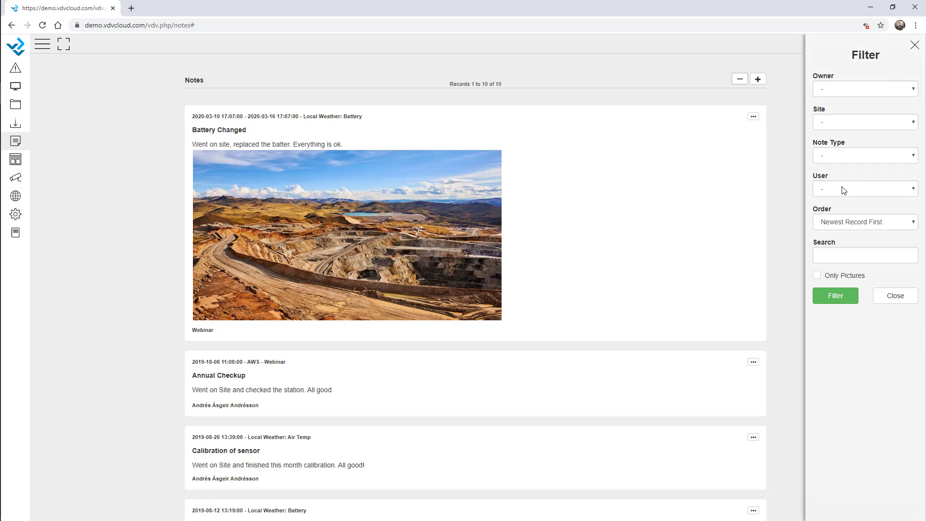
{"action": "left_click", "coordinate": [851, 258]}
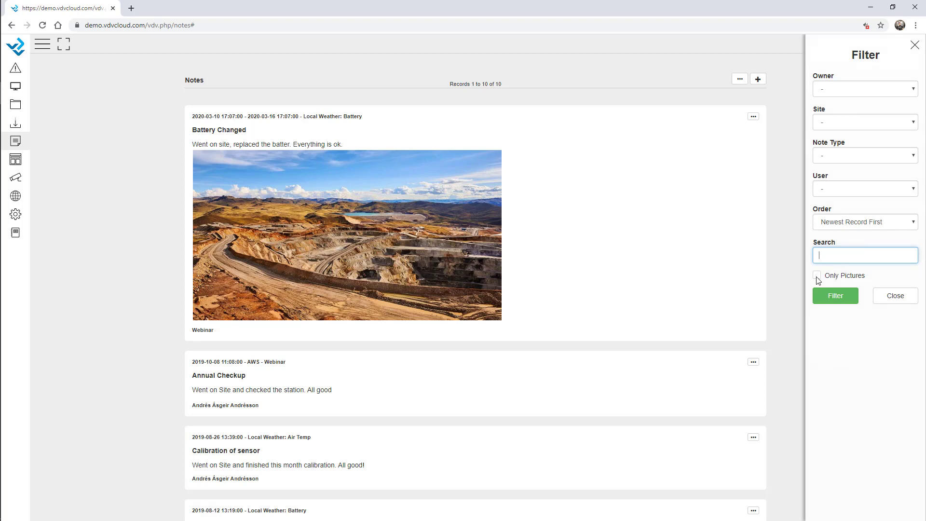
{"action": "left_click", "coordinate": [849, 124]}
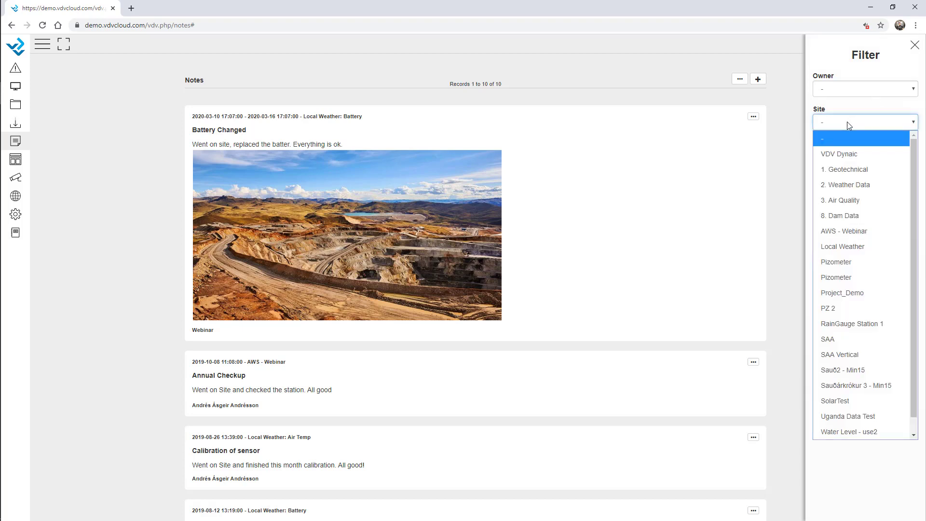
{"action": "key", "text": "l"}
{"action": "left_click", "coordinate": [840, 246]}
{"action": "left_click", "coordinate": [839, 304]}
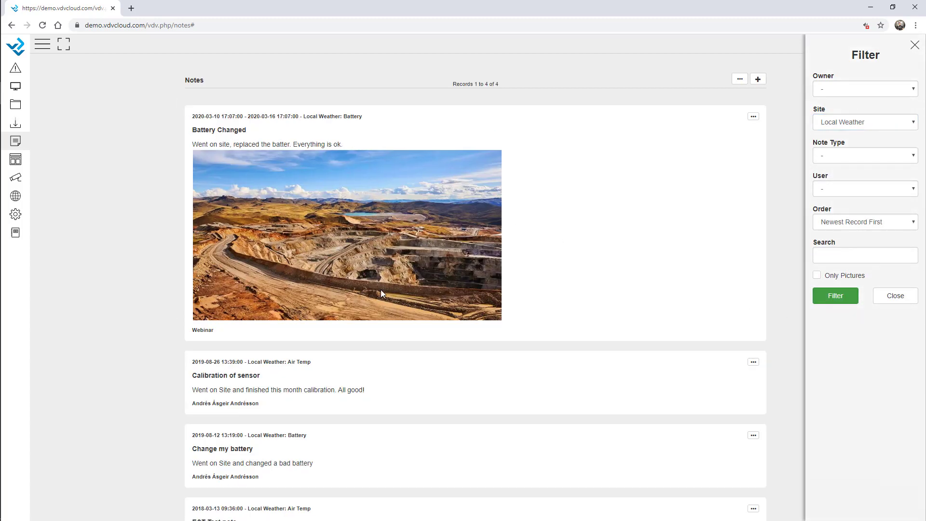
Step: Search the filtered notes for 'battery' and close the filter options
{"action": "left_click", "coordinate": [848, 255]}
{"action": "type", "text": "battery"}
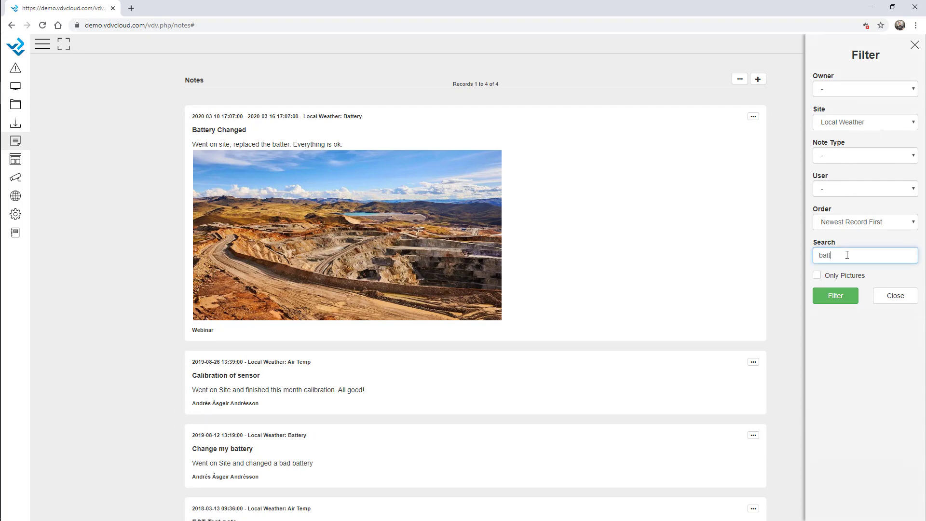
{"action": "left_click", "coordinate": [834, 298]}
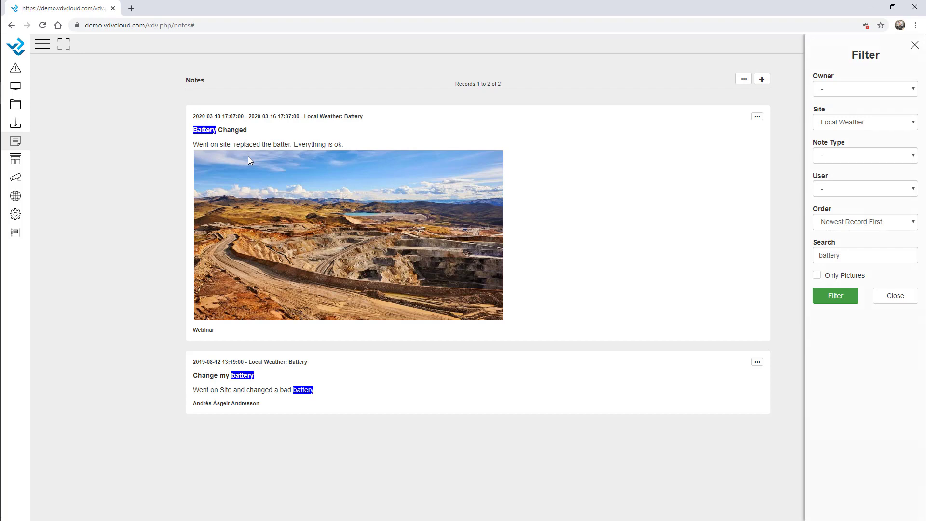
{"action": "left_click", "coordinate": [892, 299]}
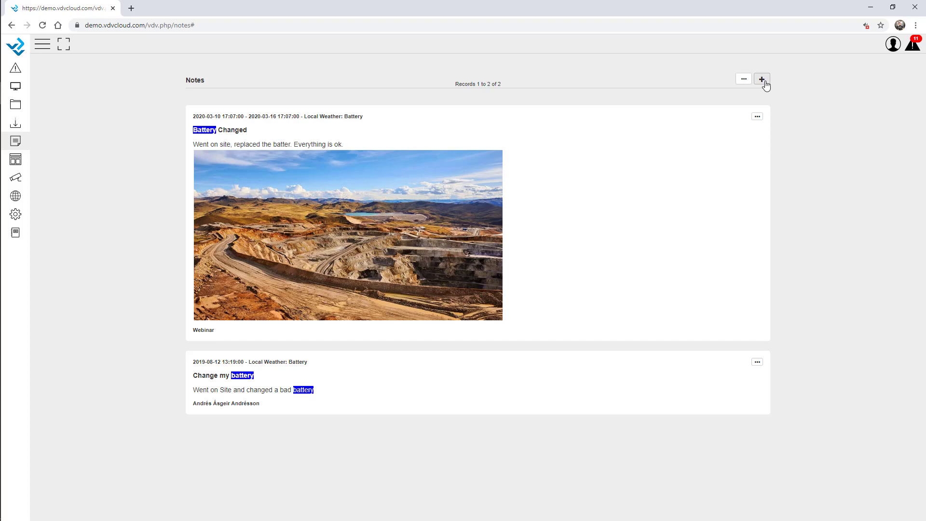
{"action": "left_click", "coordinate": [757, 117]}
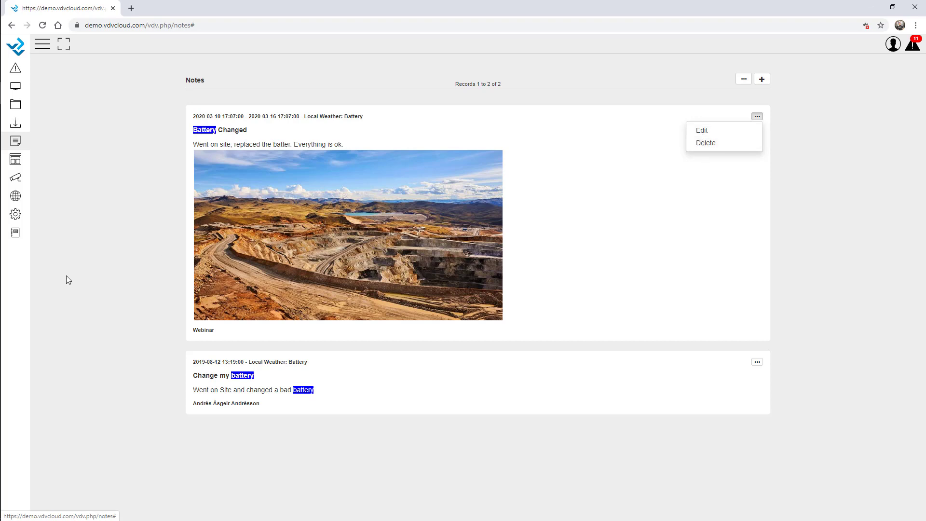
{"action": "left_click", "coordinate": [18, 218]}
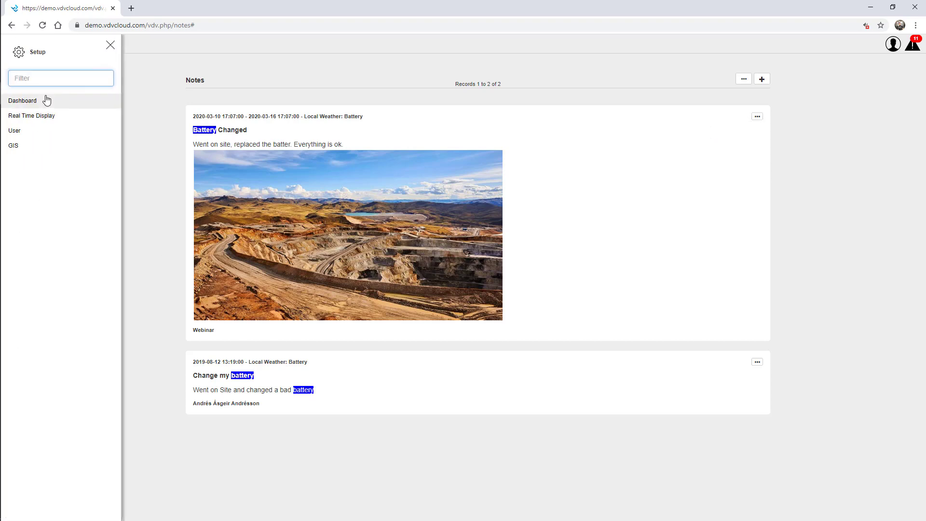
{"action": "left_click", "coordinate": [34, 131]}
{"action": "left_click", "coordinate": [107, 45]}
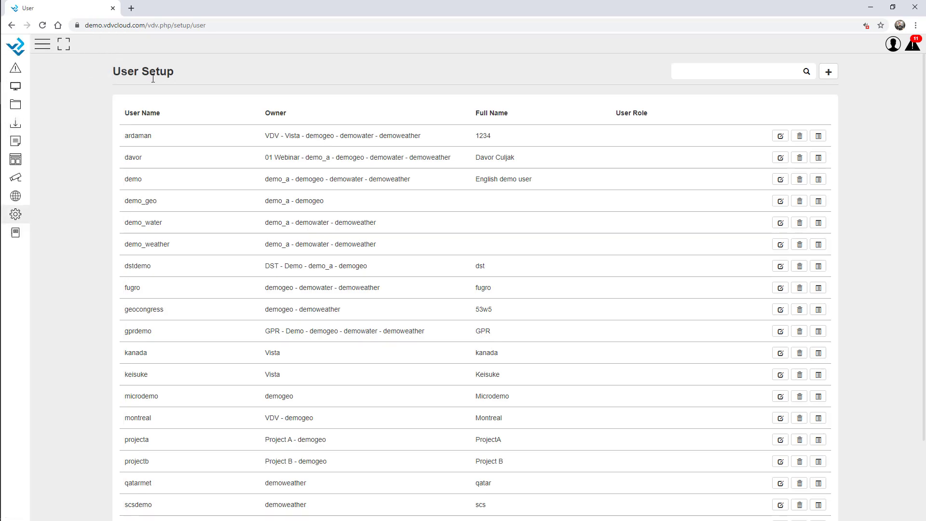
{"action": "left_click", "coordinate": [714, 68]}
{"action": "type", "text": "web"}
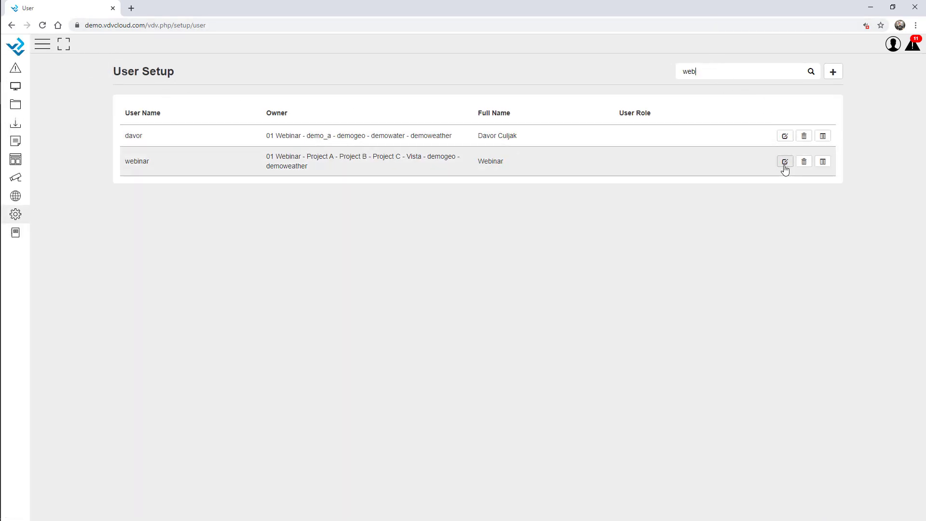
{"action": "left_click", "coordinate": [785, 162]}
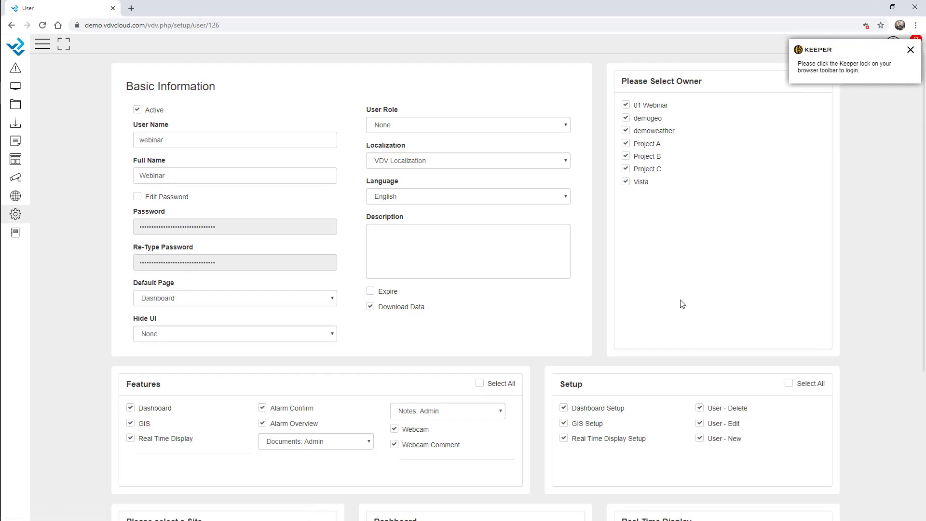
{"action": "scroll", "coordinate": [847, 290], "scroll_direction": "down", "scroll_amount": 4}
{"action": "scroll", "coordinate": [845, 289], "scroll_direction": "down", "scroll_amount": 1}
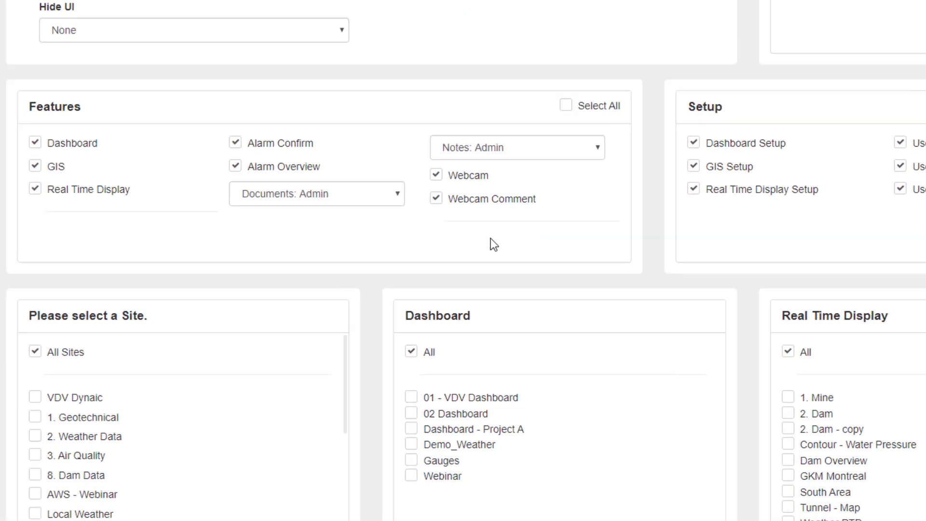
{"action": "left_click", "coordinate": [645, 112]}
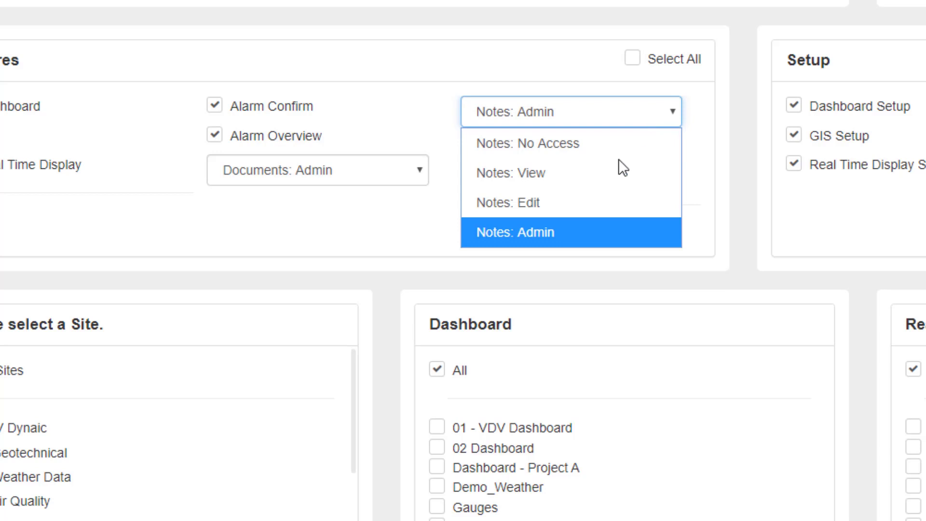
{"action": "left_click", "coordinate": [578, 235]}
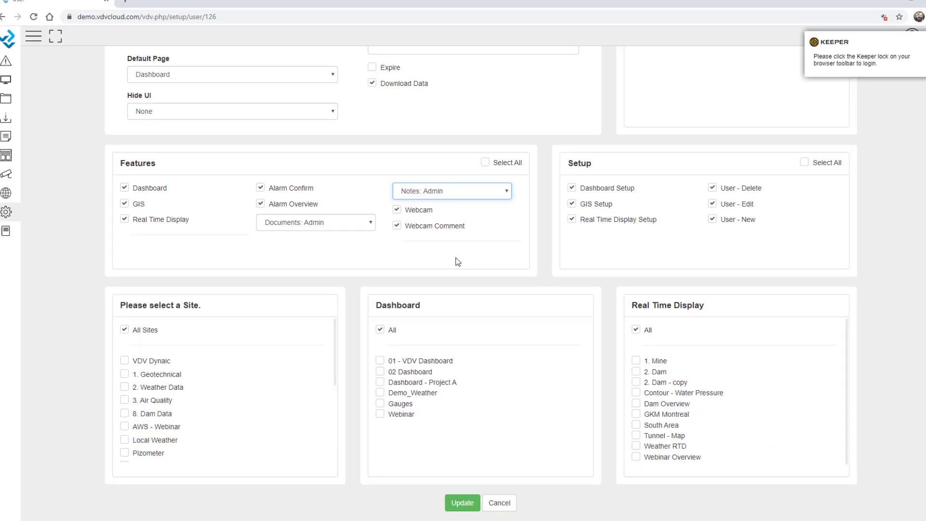
{"action": "left_click", "coordinate": [496, 498]}
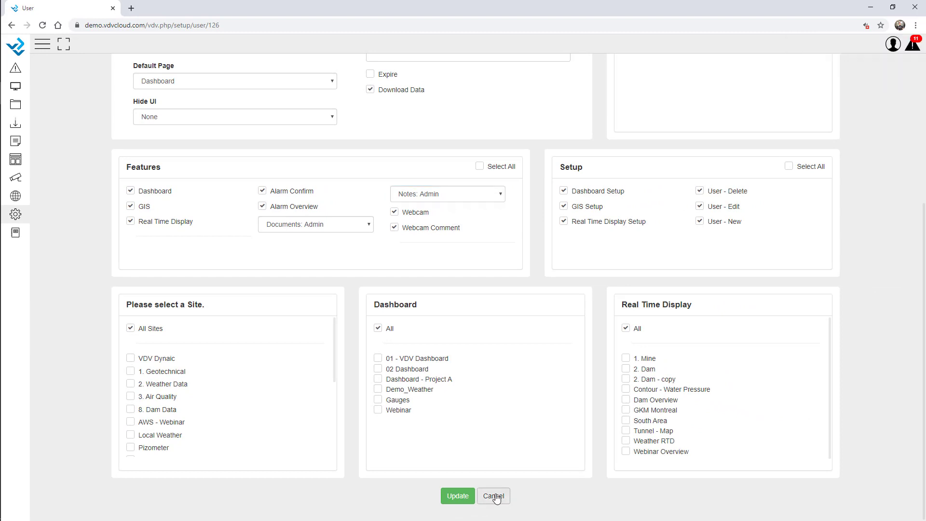
Step: Leave the webinar user unsaved, give user projecta All Sites access, save, then switch browsers
{"action": "left_click", "coordinate": [493, 496]}
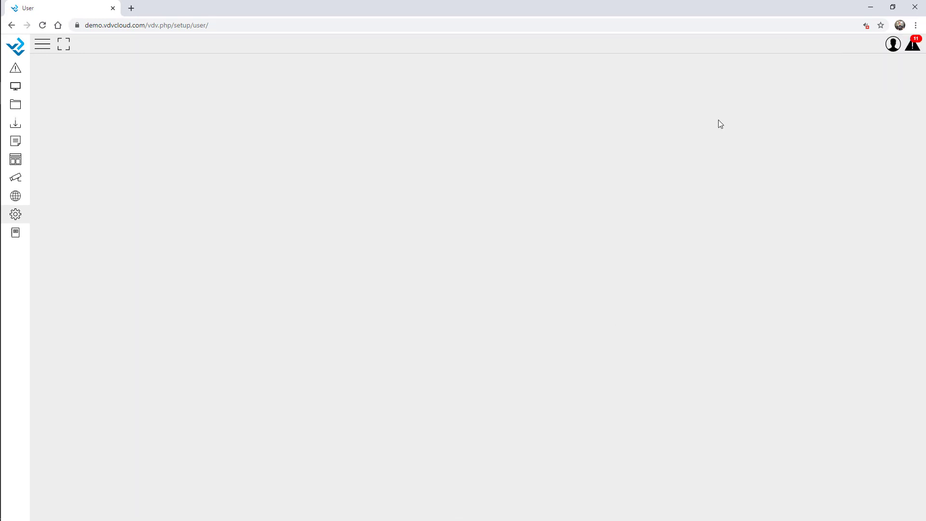
{"action": "type", "text": "projecta"}
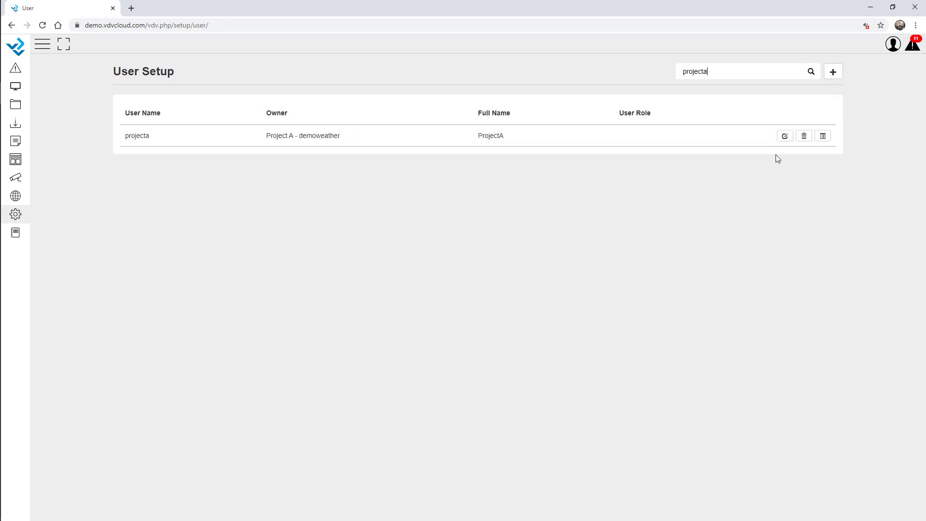
{"action": "left_click", "coordinate": [781, 137]}
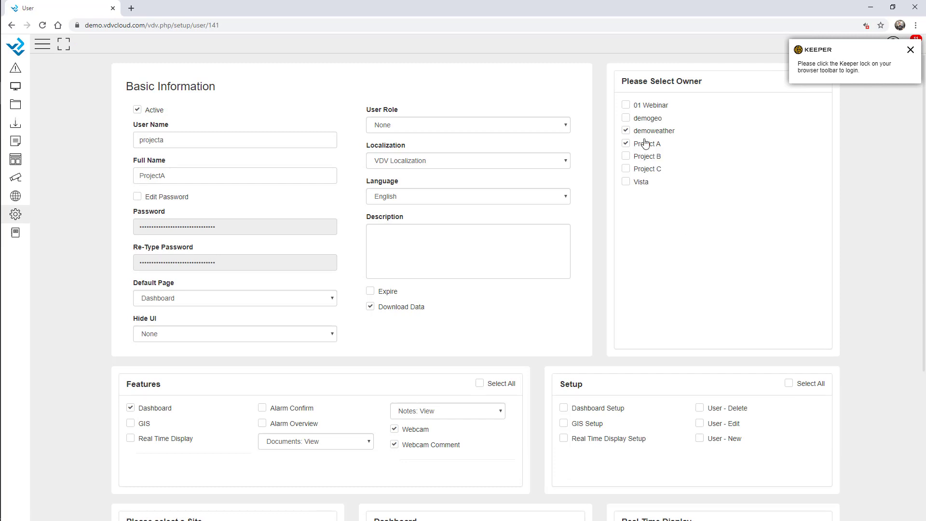
{"action": "scroll", "coordinate": [587, 250], "scroll_direction": "down", "scroll_amount": 5}
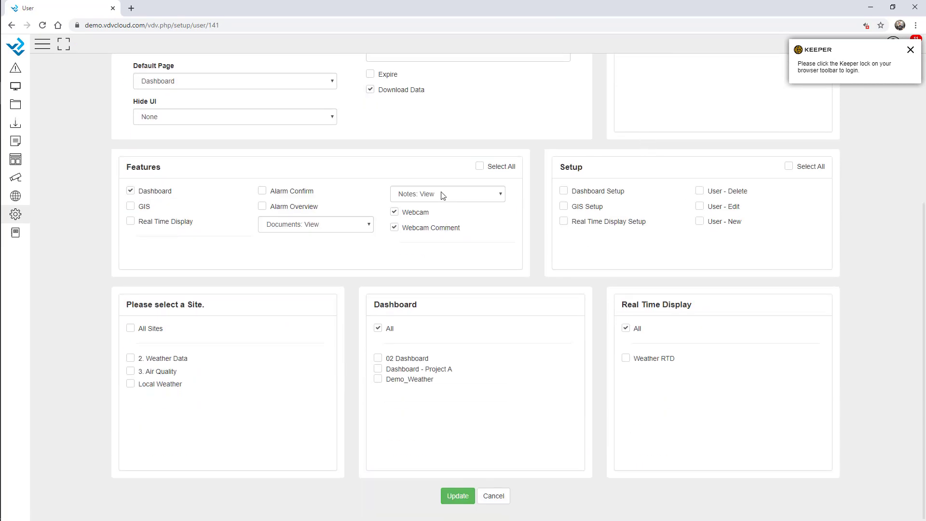
{"action": "left_click", "coordinate": [131, 328]}
{"action": "left_click", "coordinate": [448, 493]}
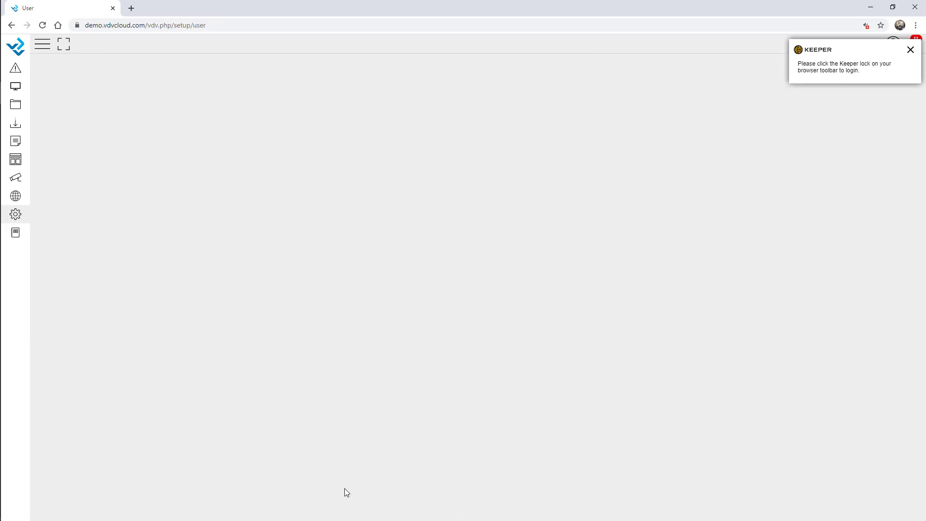
{"action": "key", "text": "alt+Tab"}
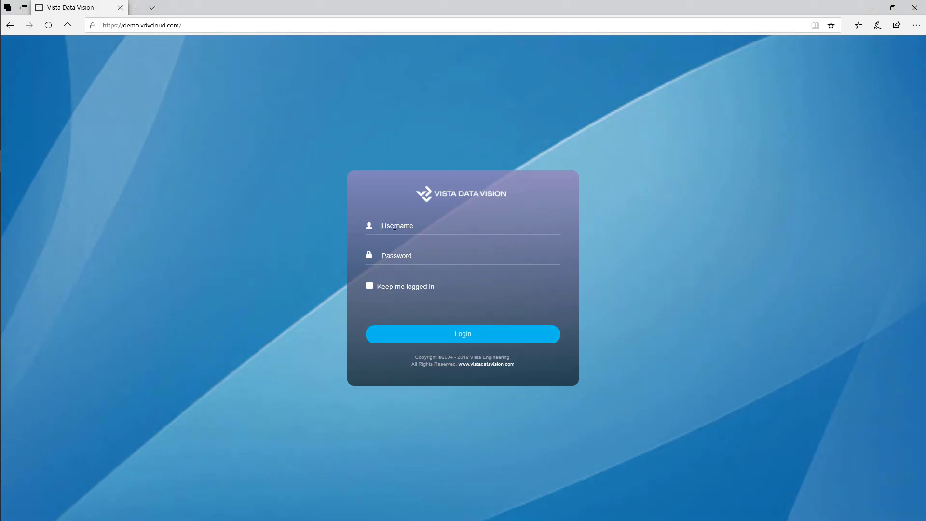
Step: Log in with username projecta and its password
{"action": "left_click", "coordinate": [395, 225]}
{"action": "type", "text": "projecta"}
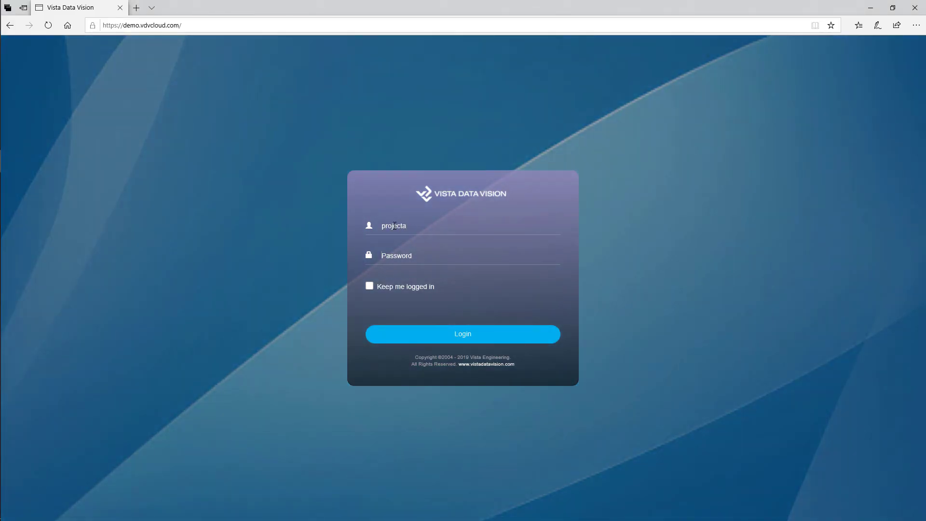
{"action": "key", "text": "Tab"}
{"action": "type", "text": "demo"}
{"action": "left_click", "coordinate": [443, 332]}
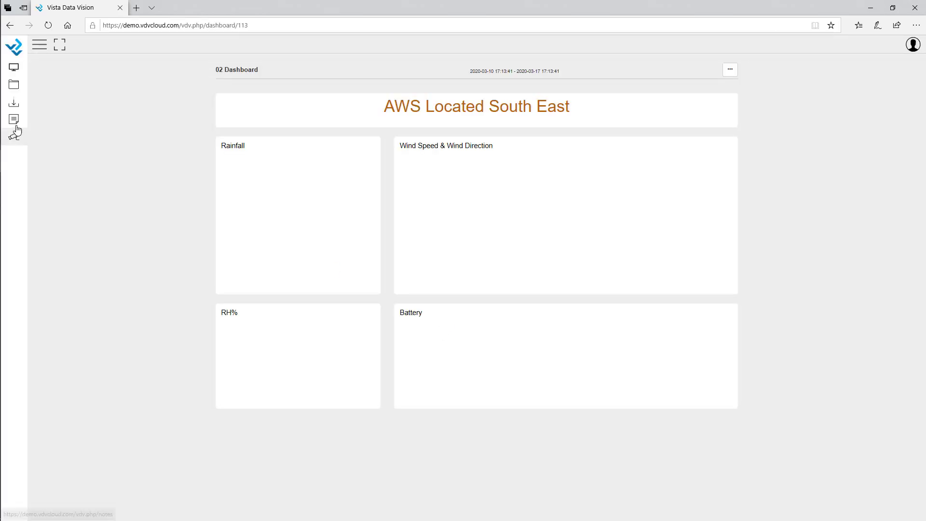
Step: Browse the six records on the Notes page, then go to the Documents page
{"action": "left_click", "coordinate": [14, 120]}
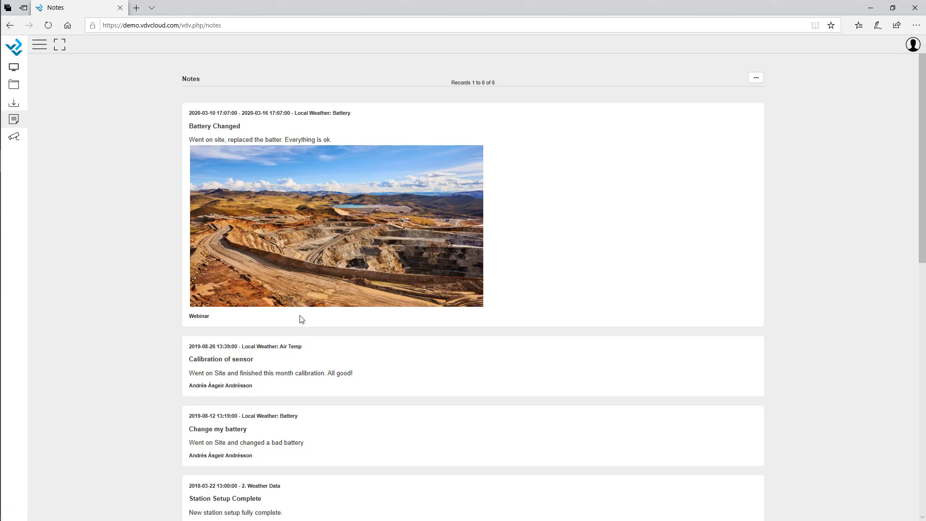
{"action": "scroll", "coordinate": [382, 288], "scroll_direction": "down", "scroll_amount": 10}
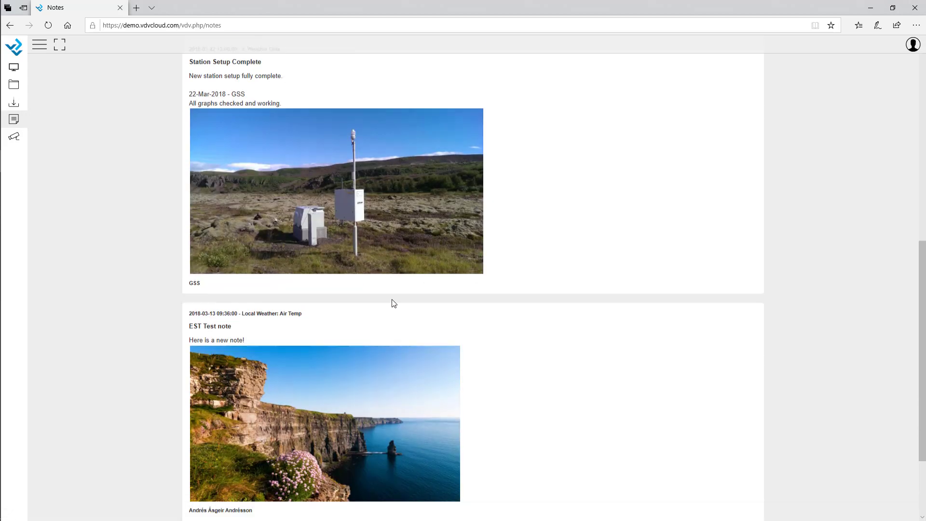
{"action": "scroll", "coordinate": [404, 305], "scroll_direction": "up", "scroll_amount": 9}
{"action": "scroll", "coordinate": [412, 312], "scroll_direction": "up", "scroll_amount": 1}
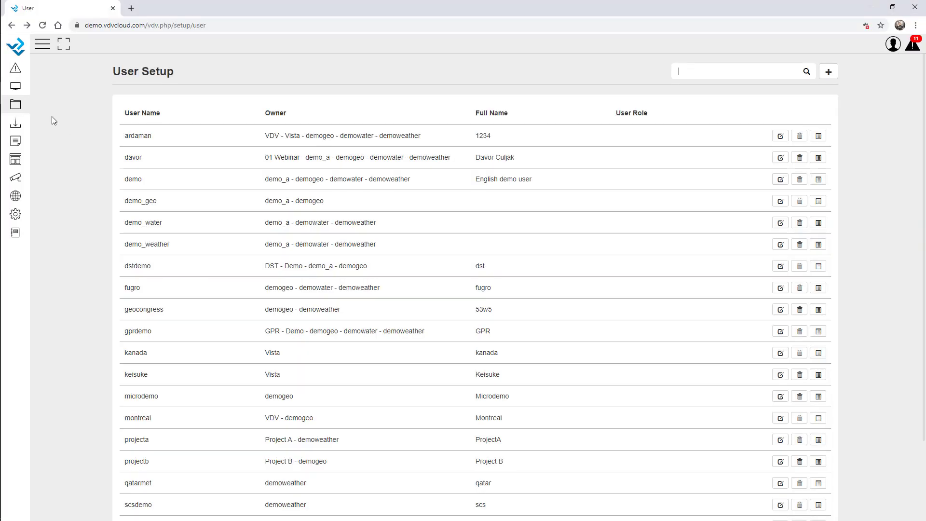
{"action": "left_click", "coordinate": [15, 104]}
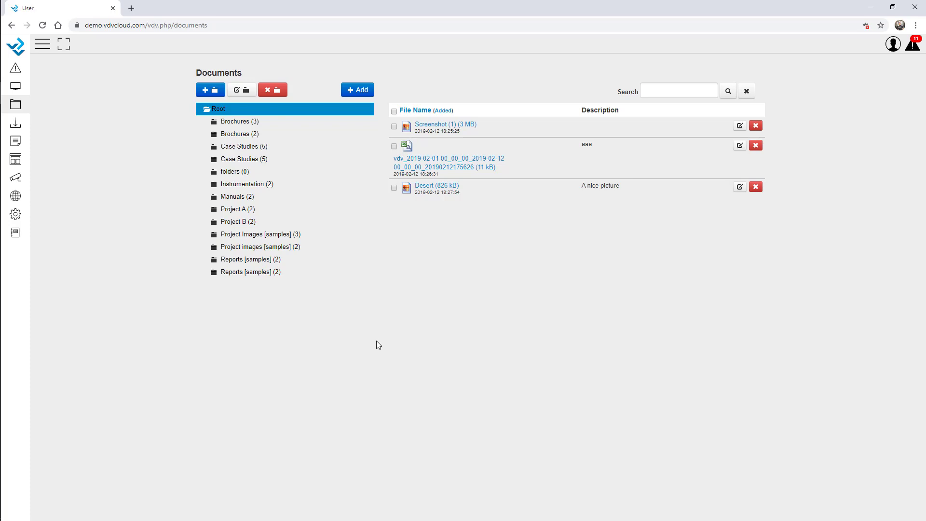
Step: Look through the Project A and Project B folders, then select Project A
{"action": "left_click", "coordinate": [237, 209]}
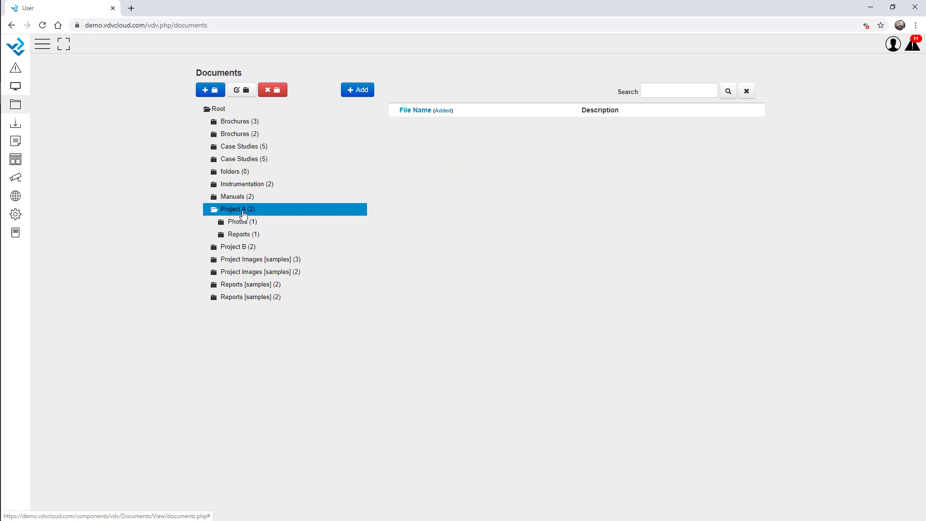
{"action": "left_click", "coordinate": [250, 250]}
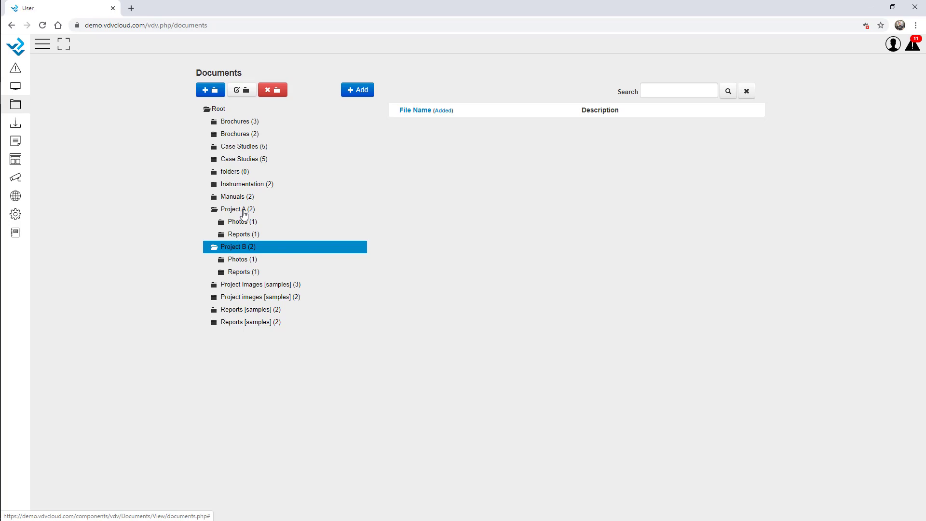
{"action": "left_click", "coordinate": [244, 212]}
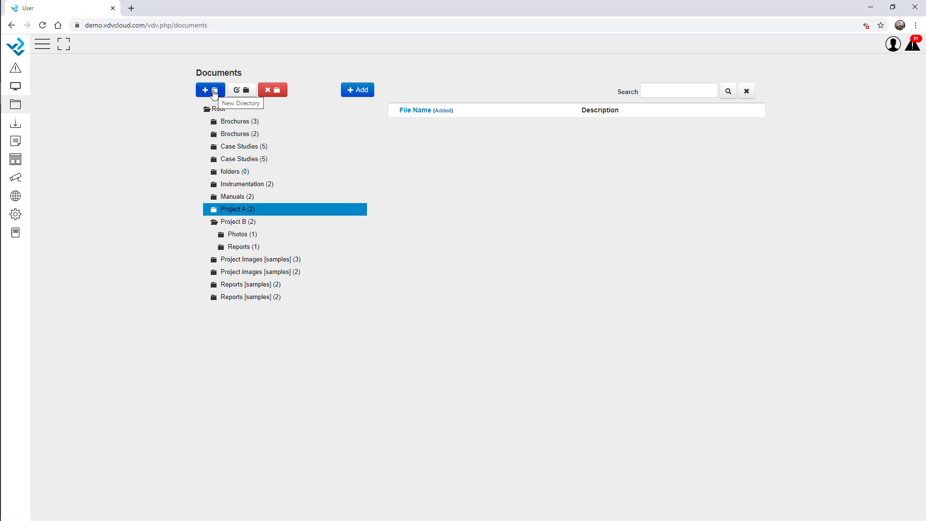
{"action": "left_click", "coordinate": [211, 90]}
Step: Save a new folder named Manuals inside Project A and confirm it appears there
{"action": "left_click", "coordinate": [412, 240]}
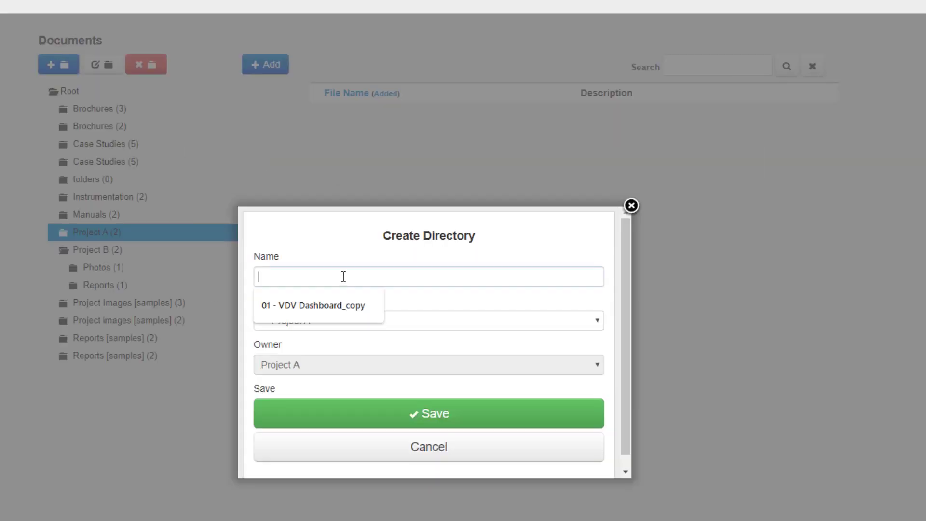
{"action": "type", "text": "Manuals"}
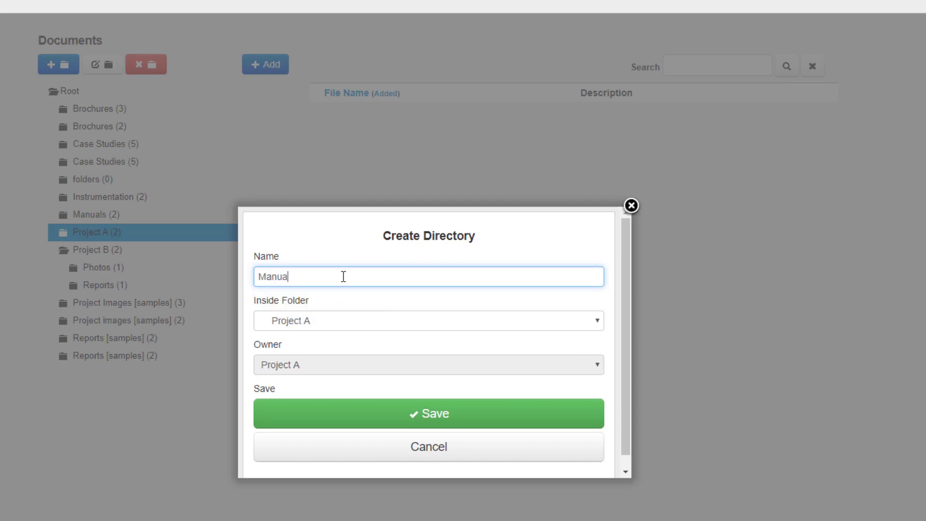
{"action": "left_click", "coordinate": [378, 413]}
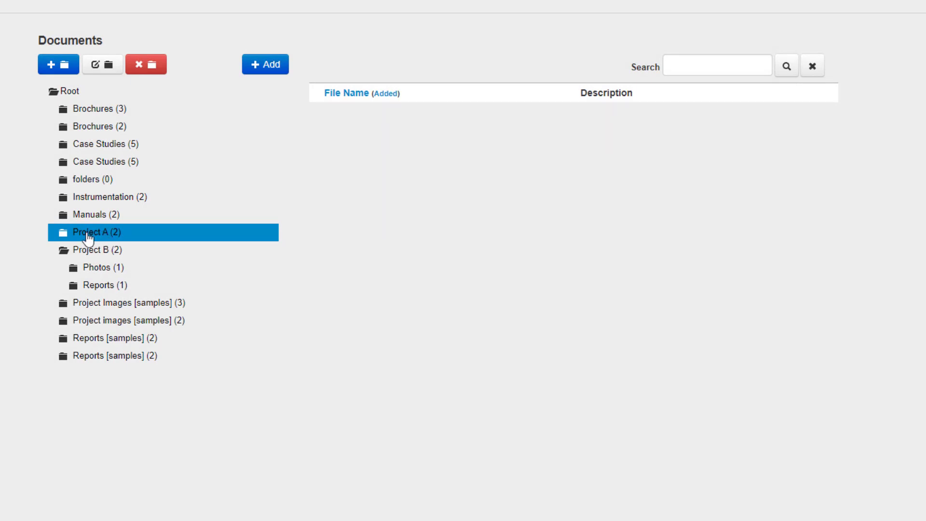
{"action": "left_click", "coordinate": [96, 234]}
{"action": "left_click", "coordinate": [119, 286]}
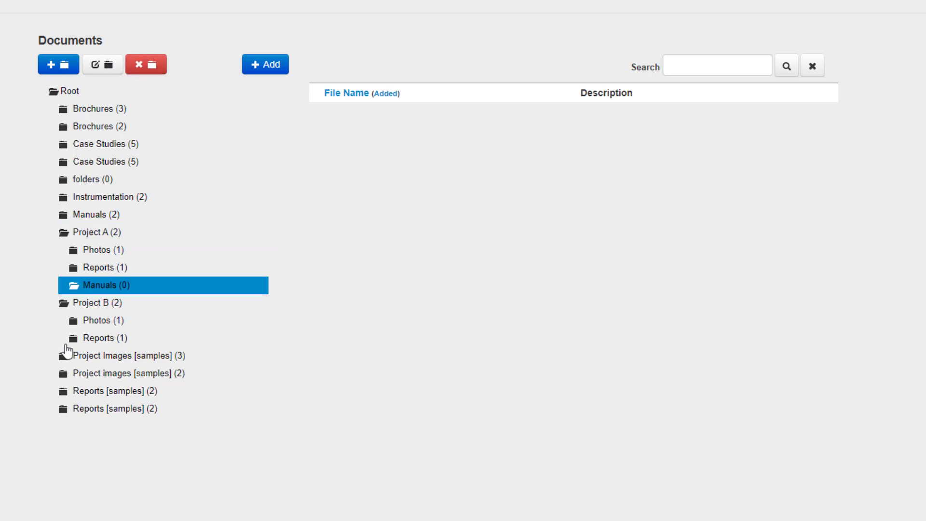
{"action": "left_click", "coordinate": [102, 234]}
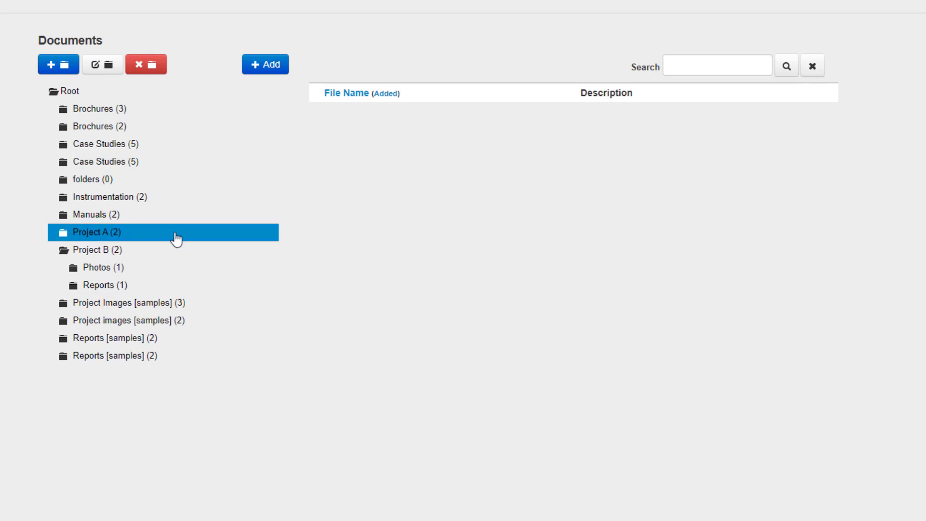
{"action": "left_click", "coordinate": [114, 237]}
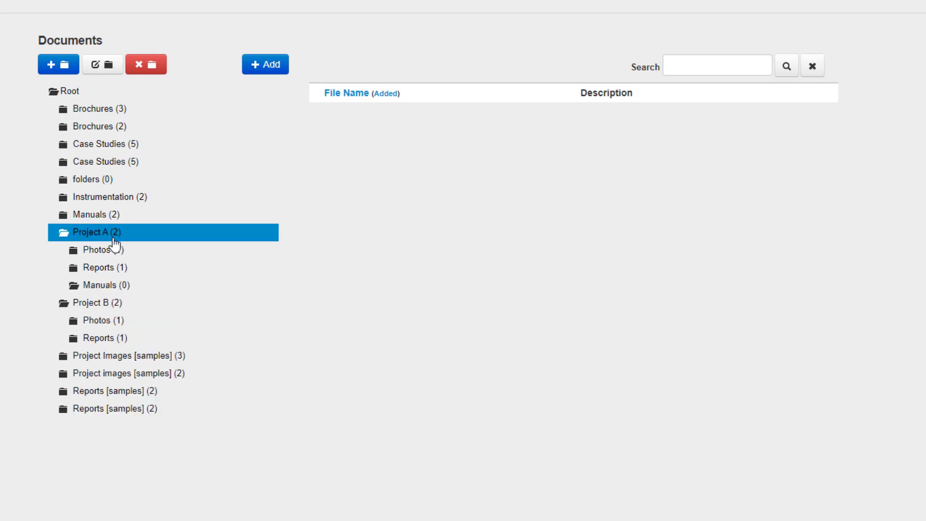
Step: Upload downstream.jpg to the Photos folder with description 'On site photo from Project A'
{"action": "left_click", "coordinate": [276, 71]}
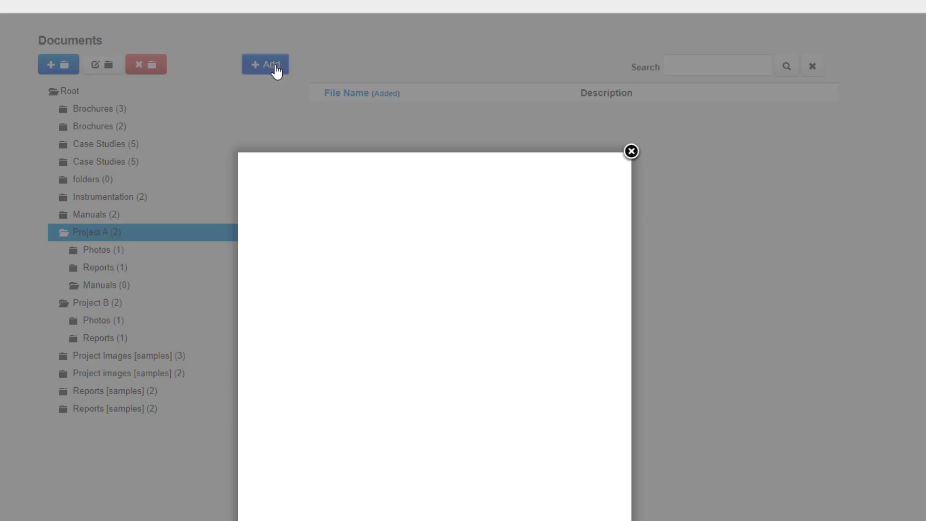
{"action": "left_click", "coordinate": [293, 207]}
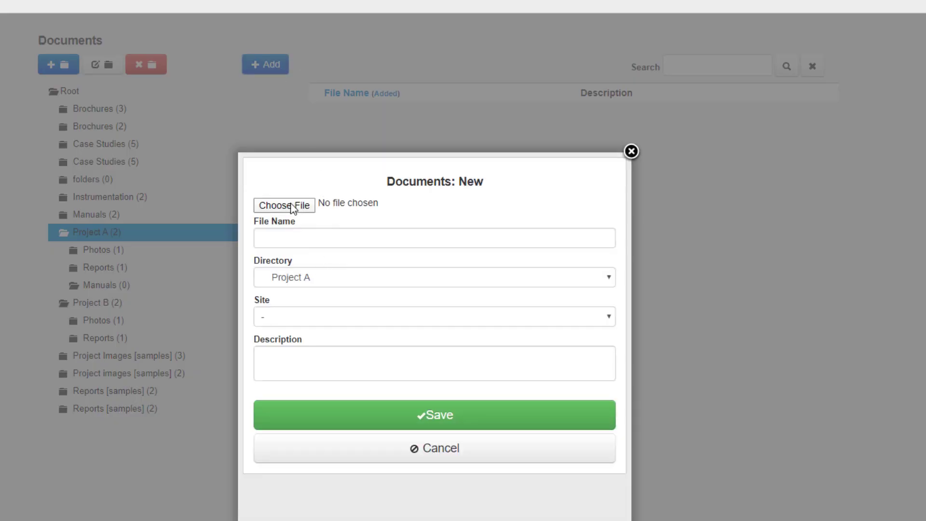
{"action": "double_click", "coordinate": [87, 58]}
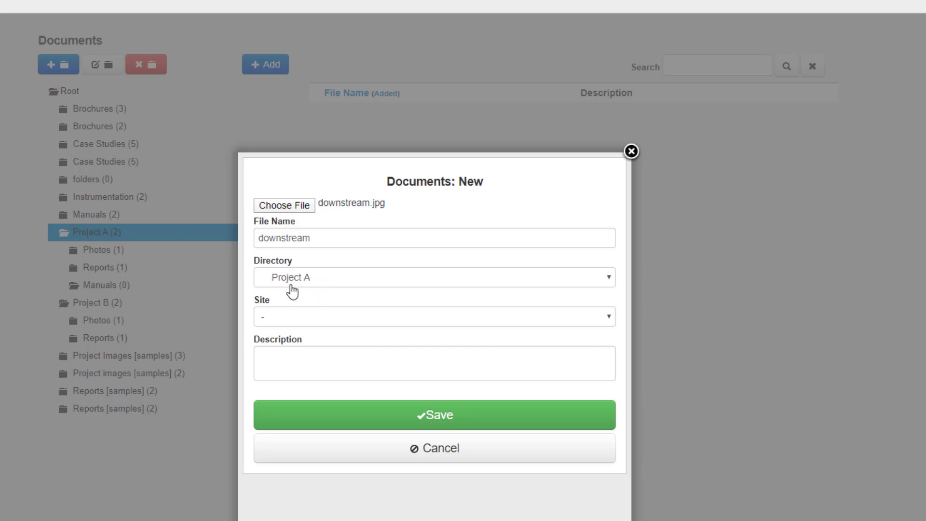
{"action": "left_click", "coordinate": [323, 284]}
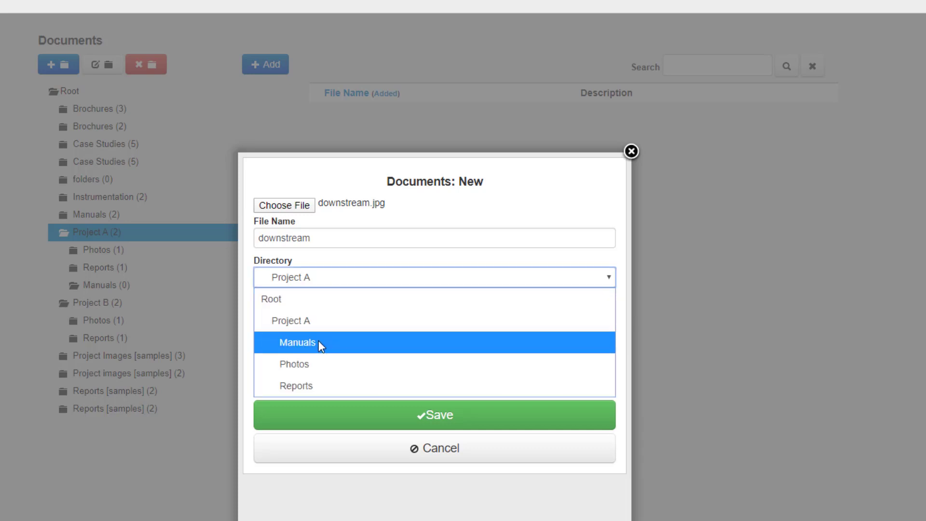
{"action": "left_click", "coordinate": [311, 365]}
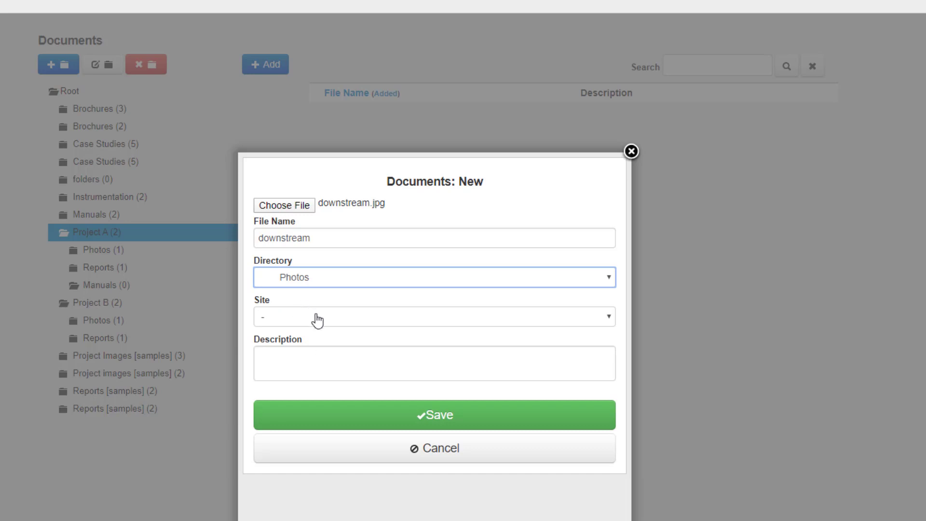
{"action": "left_click", "coordinate": [319, 367]}
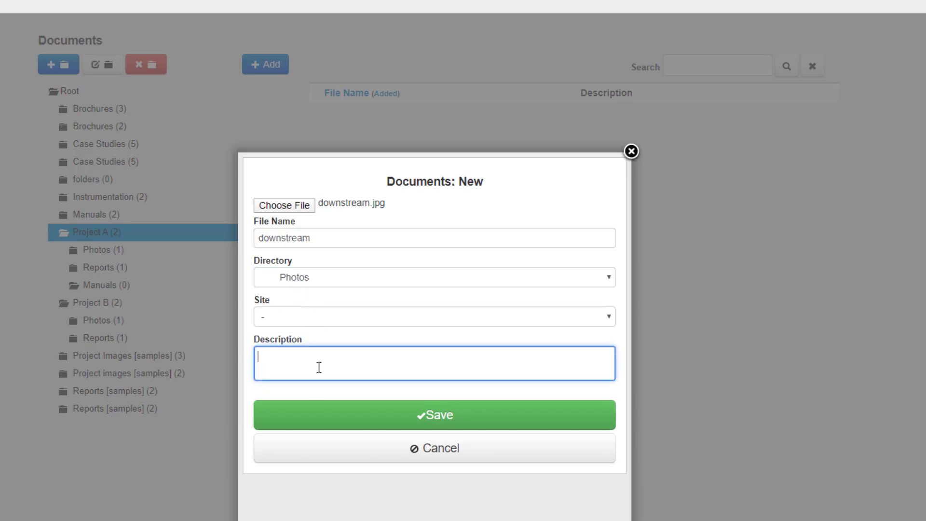
{"action": "type", "text": "On site photo from Project A"}
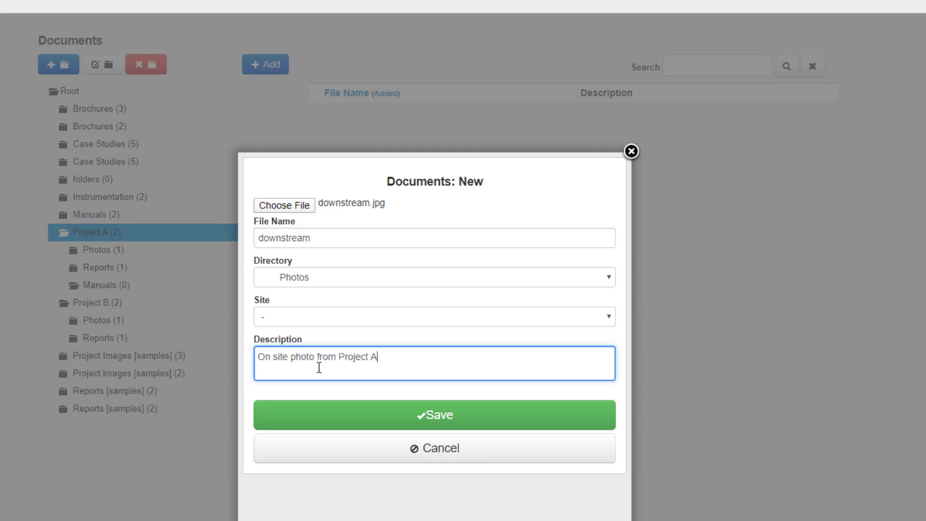
{"action": "left_click", "coordinate": [365, 419]}
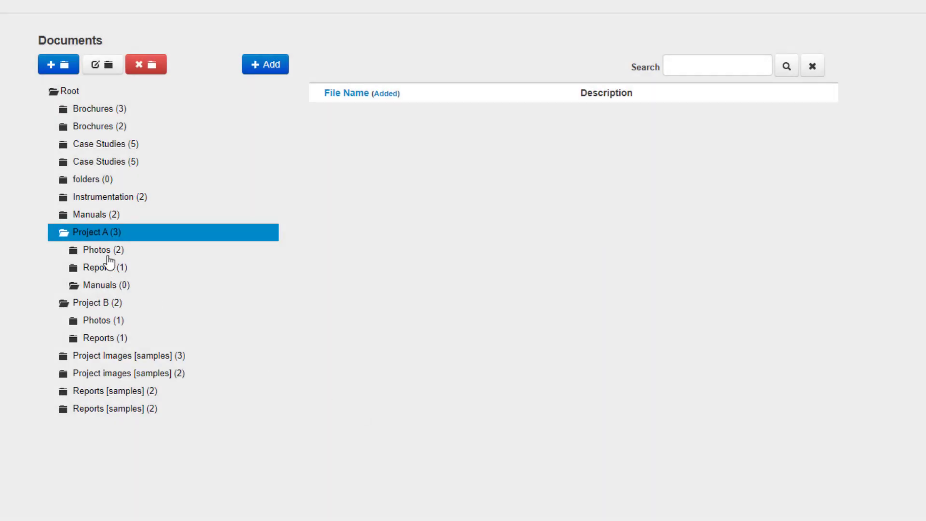
{"action": "left_click", "coordinate": [108, 256]}
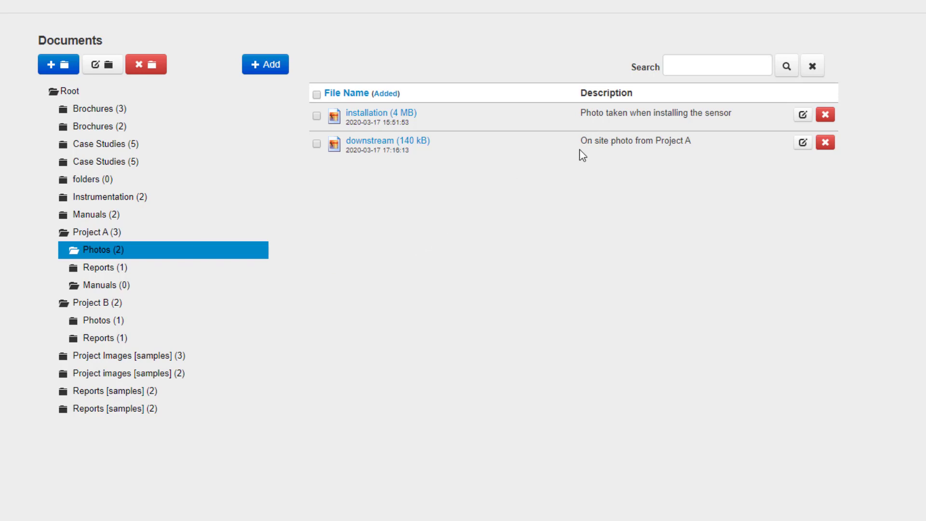
Step: Check the downstream photo's description and view its Edit dialog, closing it unchanged
{"action": "left_click_drag", "start_coordinate": [578, 140], "coordinate": [695, 139]}
{"action": "left_click", "coordinate": [698, 138]}
{"action": "left_click", "coordinate": [811, 145]}
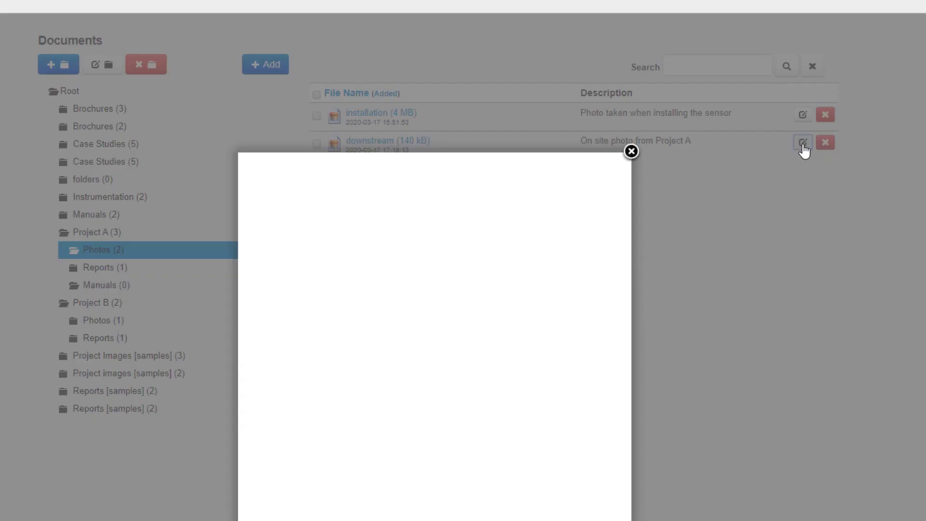
{"action": "left_click", "coordinate": [640, 150]}
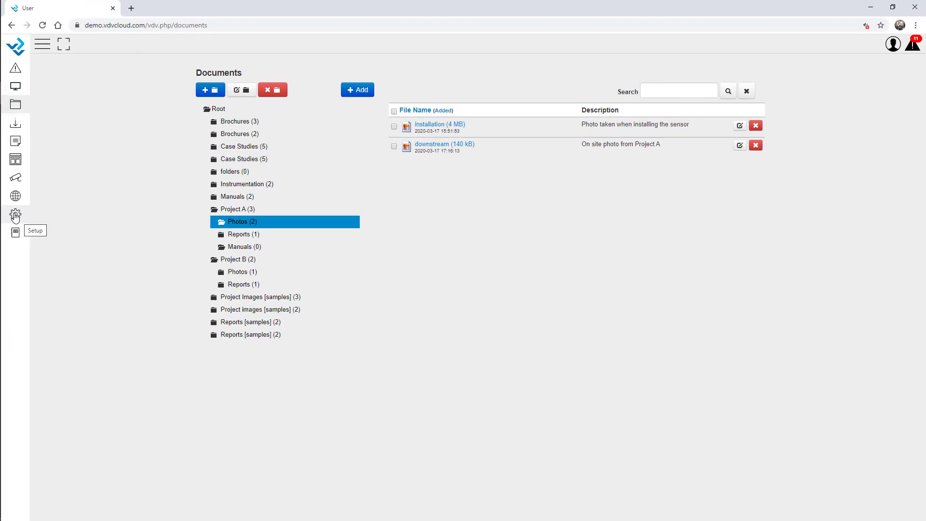
Step: Find the projectb user in User Setup and open it for editing
{"action": "left_click", "coordinate": [15, 217]}
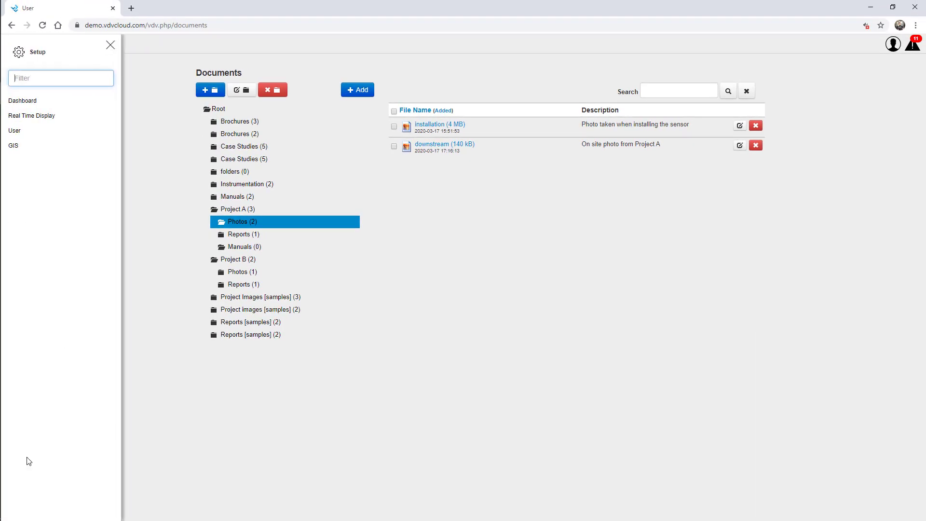
{"action": "left_click", "coordinate": [43, 130]}
{"action": "left_click", "coordinate": [111, 45]}
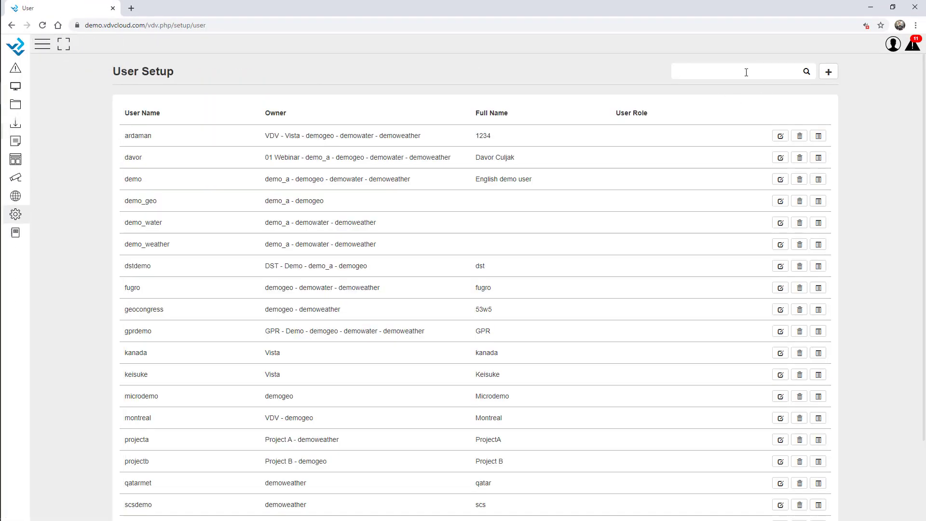
{"action": "left_click", "coordinate": [743, 71]}
{"action": "type", "text": "projectb"}
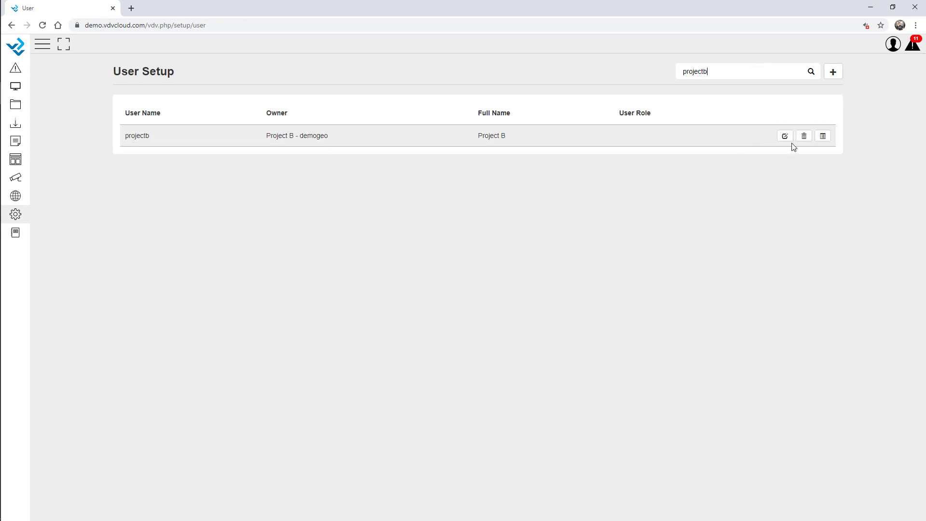
{"action": "left_click", "coordinate": [784, 138]}
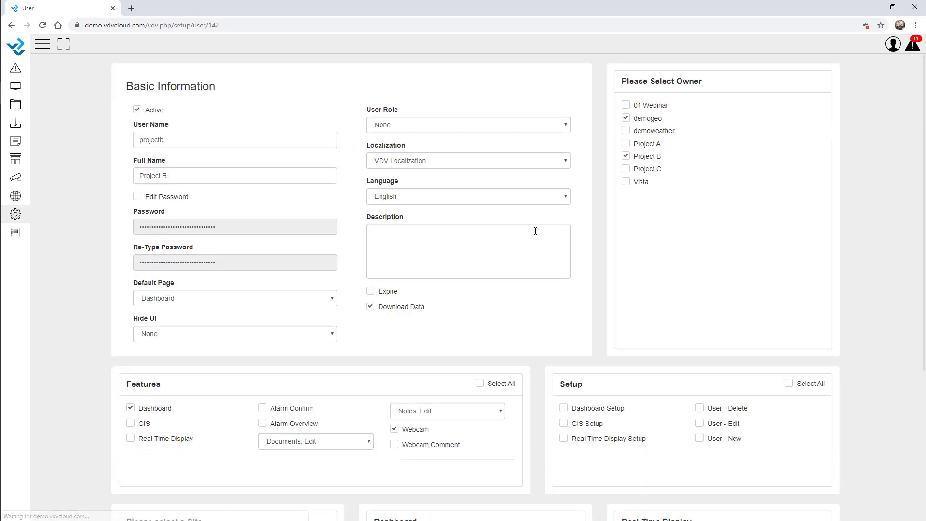
Step: Set the user's Documents access to Documents: View and update
{"action": "scroll", "coordinate": [506, 318], "scroll_direction": "down", "scroll_amount": 4}
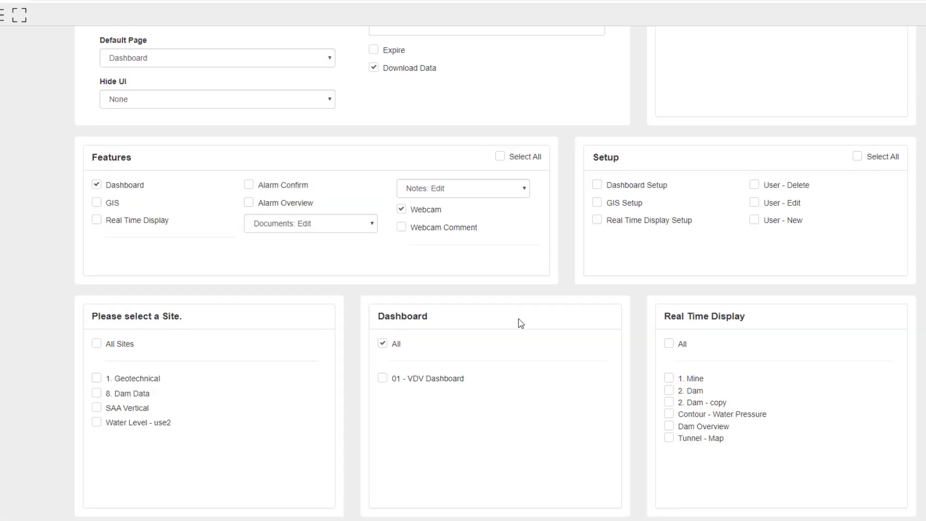
{"action": "left_click", "coordinate": [328, 264]}
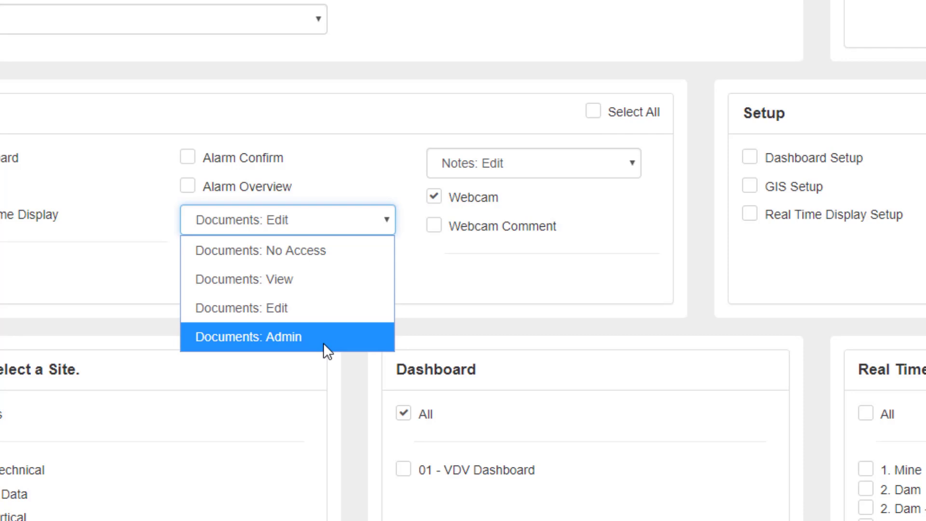
{"action": "left_click", "coordinate": [283, 280]}
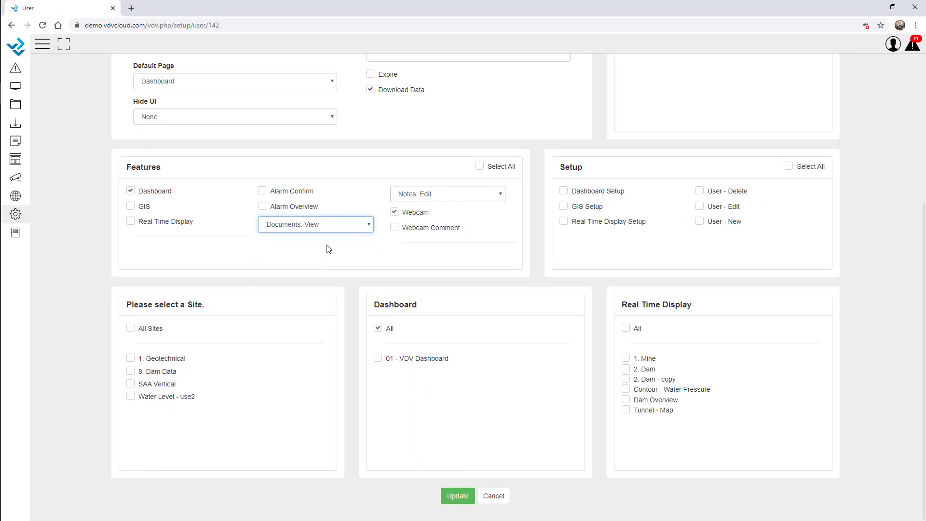
{"action": "scroll", "coordinate": [587, 244], "scroll_direction": "up", "scroll_amount": 5}
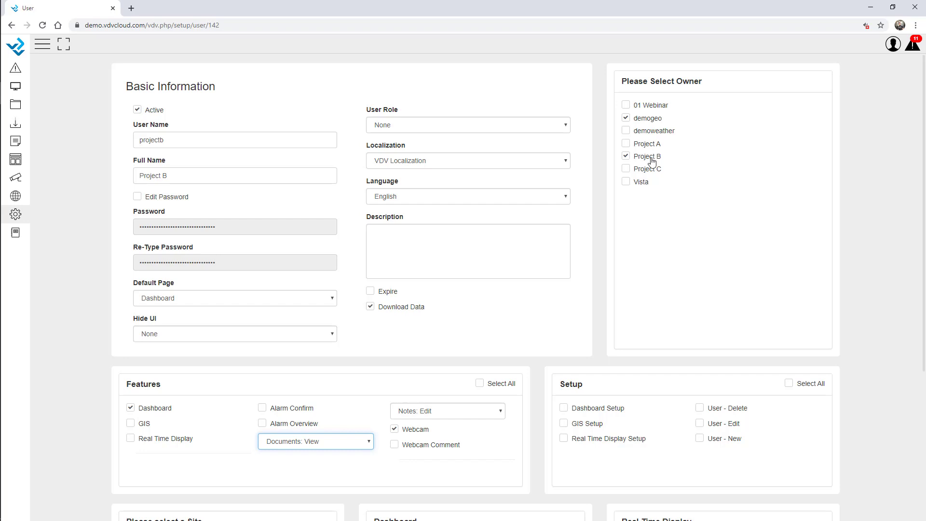
{"action": "scroll", "coordinate": [652, 161], "scroll_direction": "down", "scroll_amount": 5}
{"action": "left_click", "coordinate": [457, 438]}
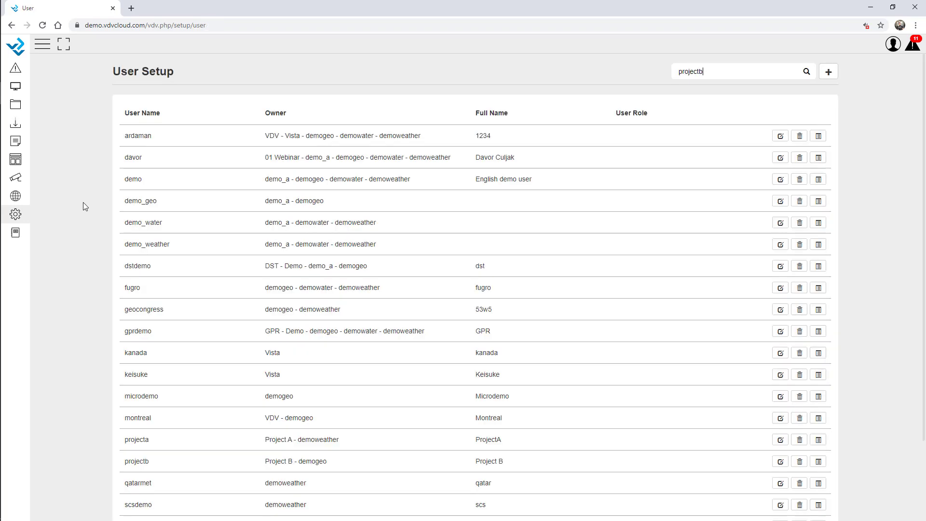
Step: In the other browser, trim the web address to the site root to reach the login page
{"action": "key", "text": "alt+Tab"}
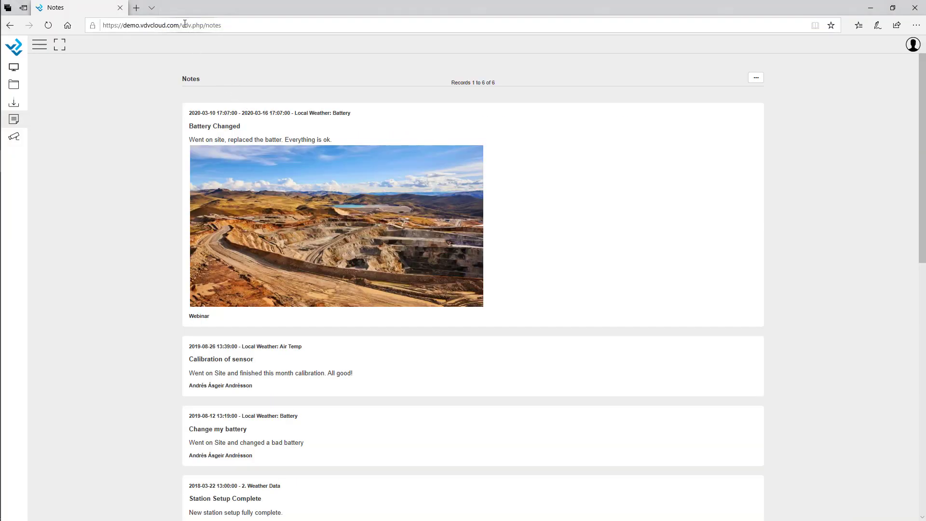
{"action": "left_click_drag", "start_coordinate": [184, 24], "coordinate": [292, 22]}
{"action": "key", "text": "BackSpace"}
{"action": "key", "text": "Return"}
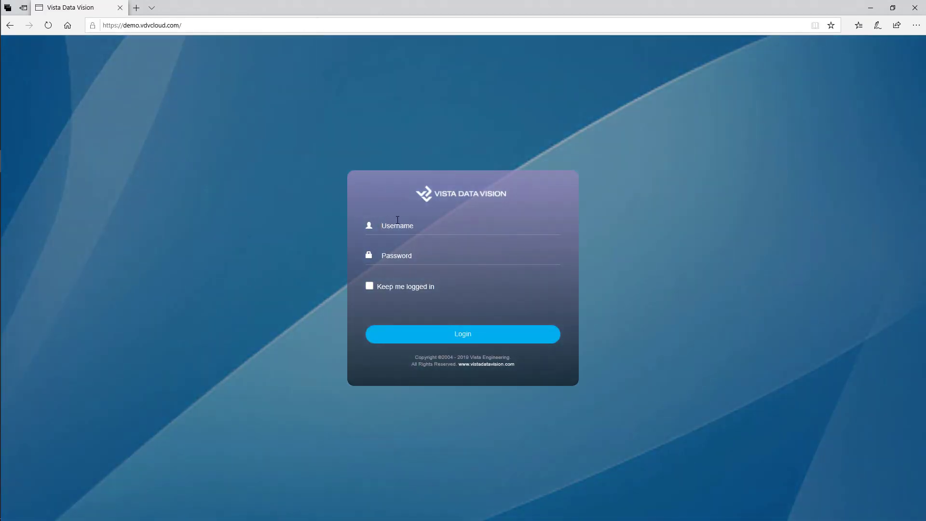
Step: Sign in with the Project B user's credentials and go to the Documents page
{"action": "left_click", "coordinate": [397, 219]}
{"action": "type", "text": "projectb"}
{"action": "key", "text": "Tab"}
{"action": "type", "text": "demo"}
{"action": "key", "text": "Return"}
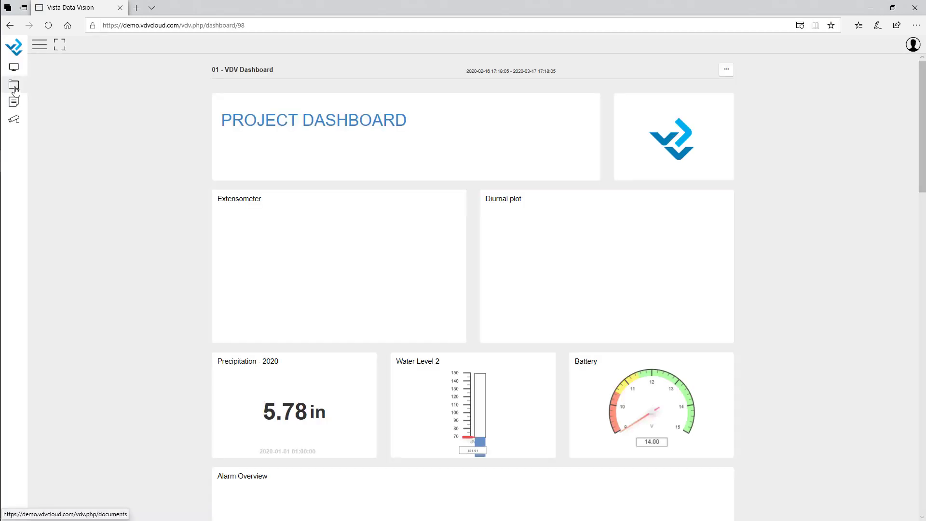
{"action": "left_click", "coordinate": [14, 87]}
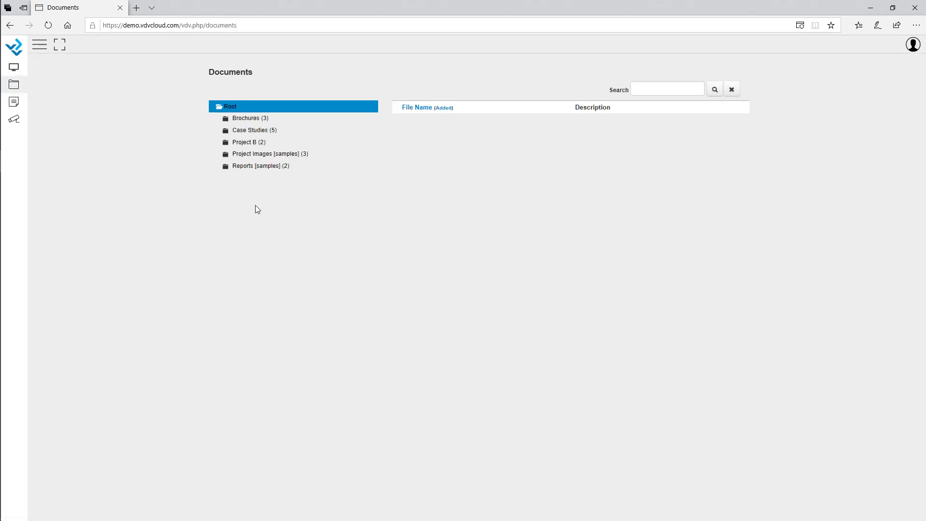
Step: Expand Project B, go to its Reports folder, and download and open March_Report.pdf
{"action": "left_click", "coordinate": [252, 142]}
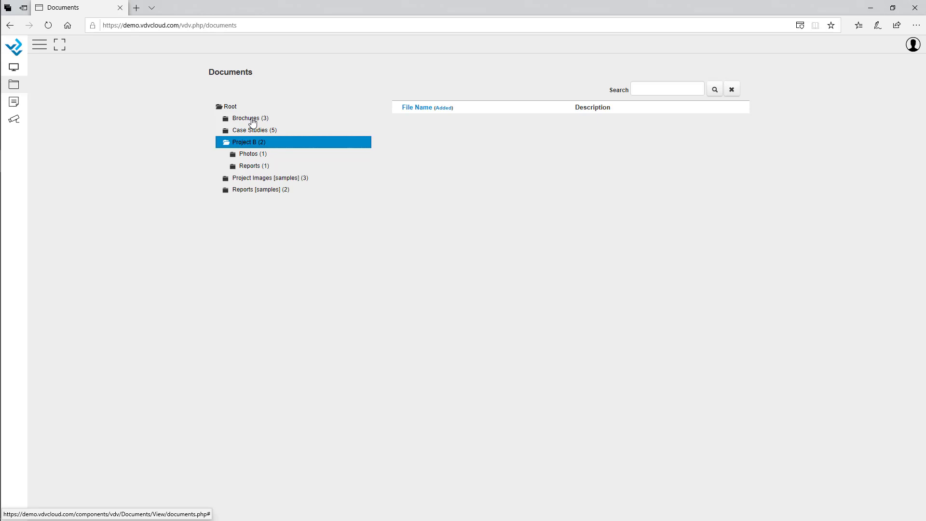
{"action": "left_click", "coordinate": [255, 154]}
{"action": "left_click", "coordinate": [256, 166]}
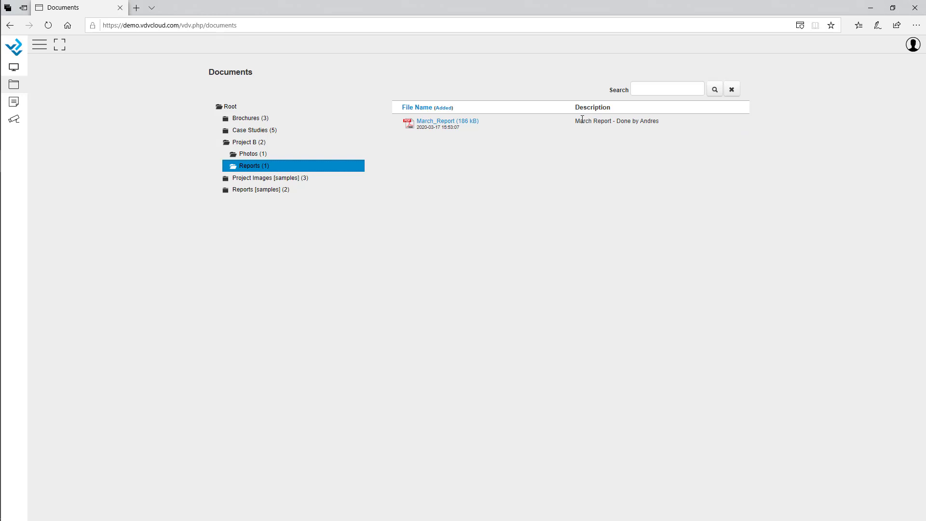
{"action": "left_click", "coordinate": [440, 124]}
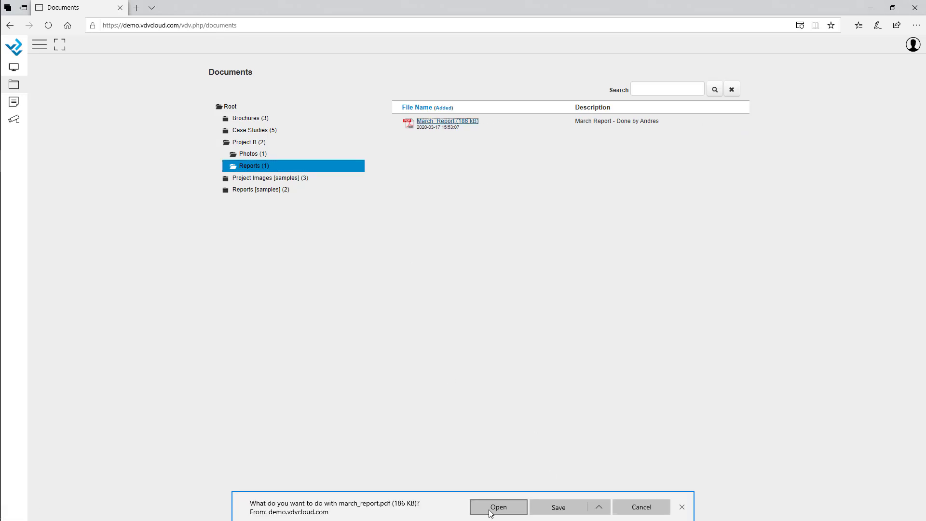
{"action": "left_click", "coordinate": [489, 511]}
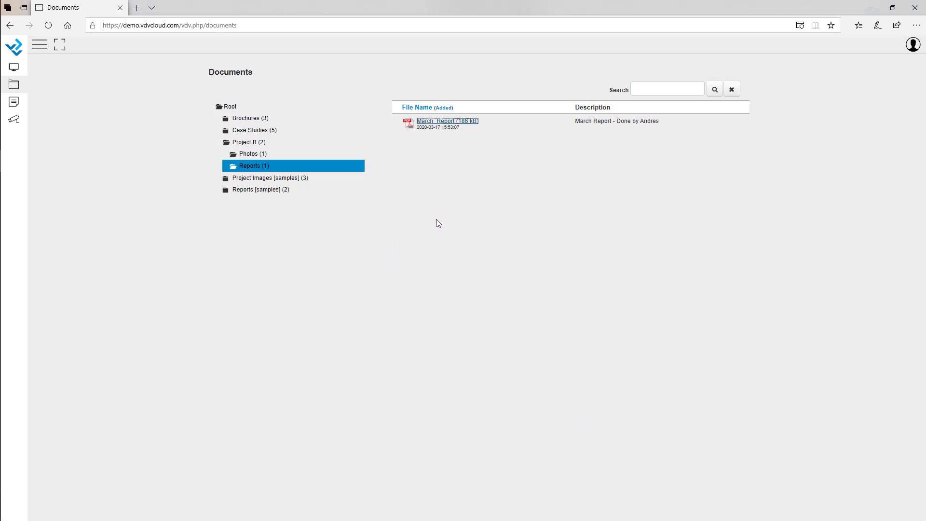
Step: Scroll through the three-page March report's charts at actual size in Foxit Reader
{"action": "scroll", "coordinate": [531, 299], "scroll_direction": "down", "scroll_amount": 6}
{"action": "scroll", "coordinate": [542, 287], "scroll_direction": "down", "scroll_amount": 8}
{"action": "key", "text": "ctrl+1"}
{"action": "scroll", "coordinate": [543, 287], "scroll_direction": "down", "scroll_amount": 6}
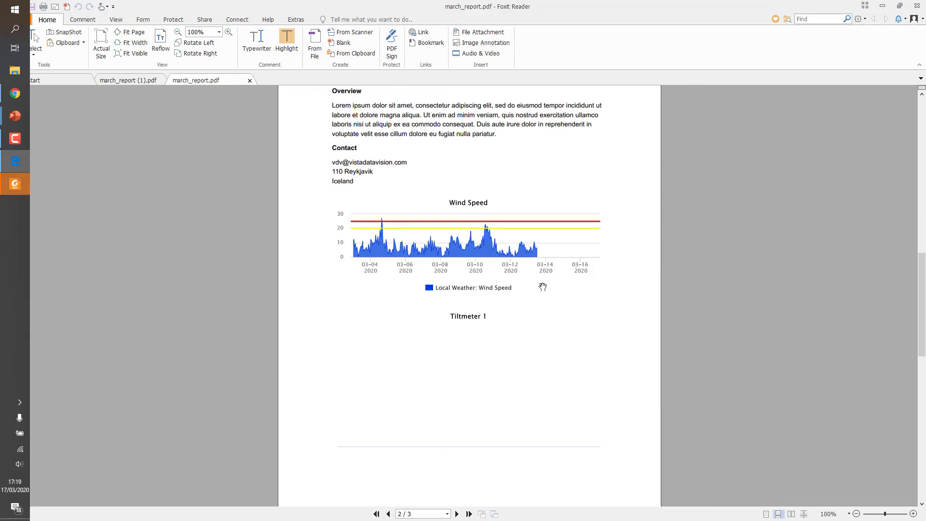
{"action": "scroll", "coordinate": [541, 287], "scroll_direction": "down", "scroll_amount": 5}
{"action": "scroll", "coordinate": [550, 291], "scroll_direction": "down", "scroll_amount": 6}
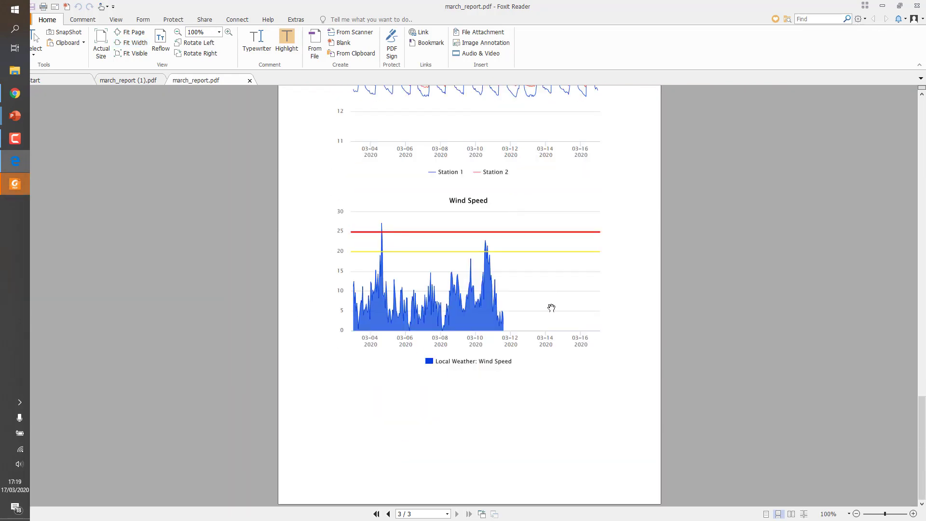
Step: Close Foxit Reader with all tabs and return to the administrator's setup page
{"action": "left_click", "coordinate": [917, 5]}
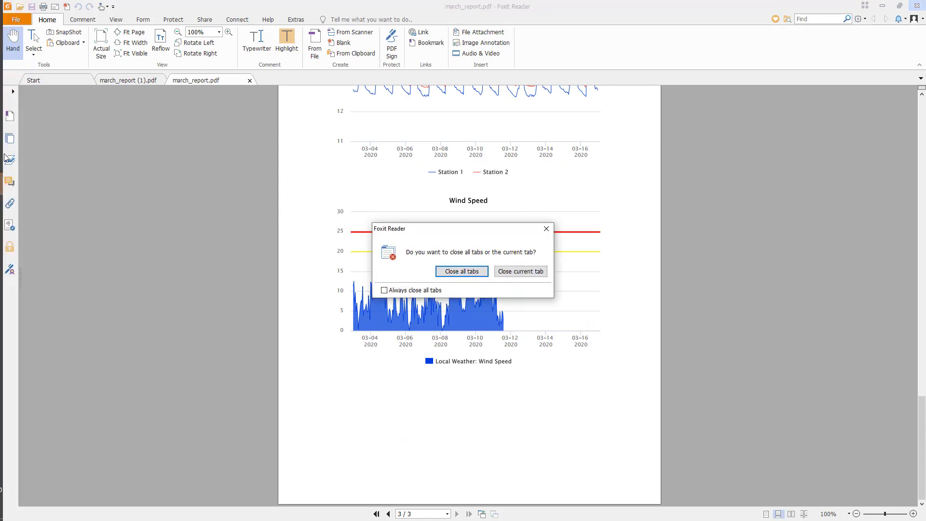
{"action": "left_click", "coordinate": [436, 268]}
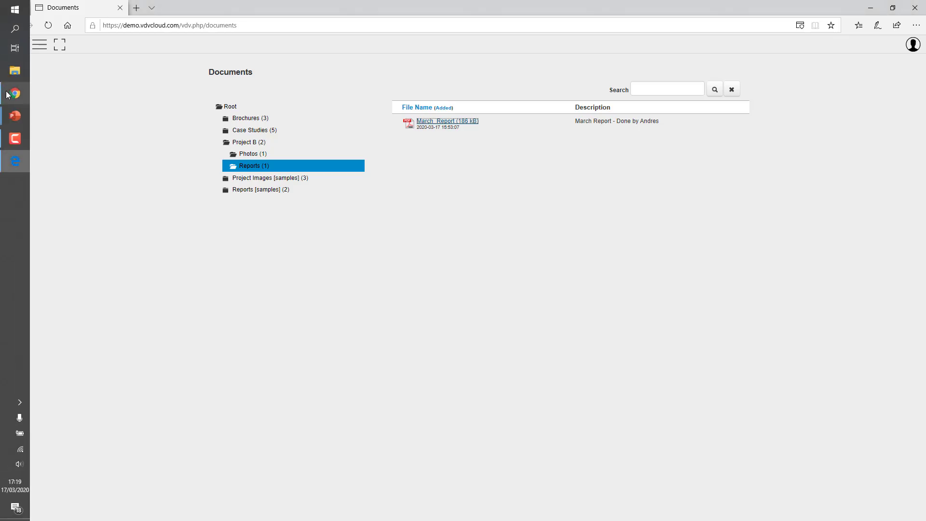
{"action": "left_click", "coordinate": [8, 94]}
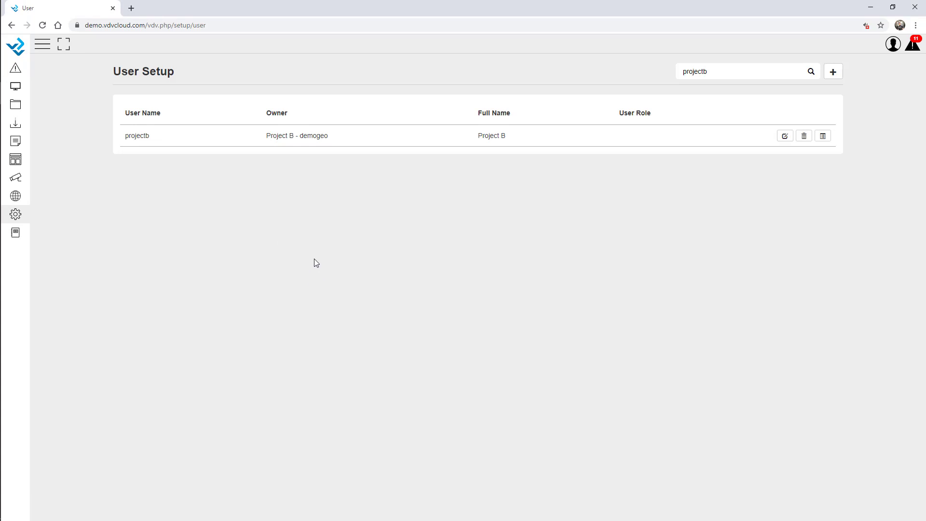
Step: Show the Webcam side panel with the latest ProjectA, ProjectB and ProjectC snapshots
{"action": "left_click", "coordinate": [17, 178]}
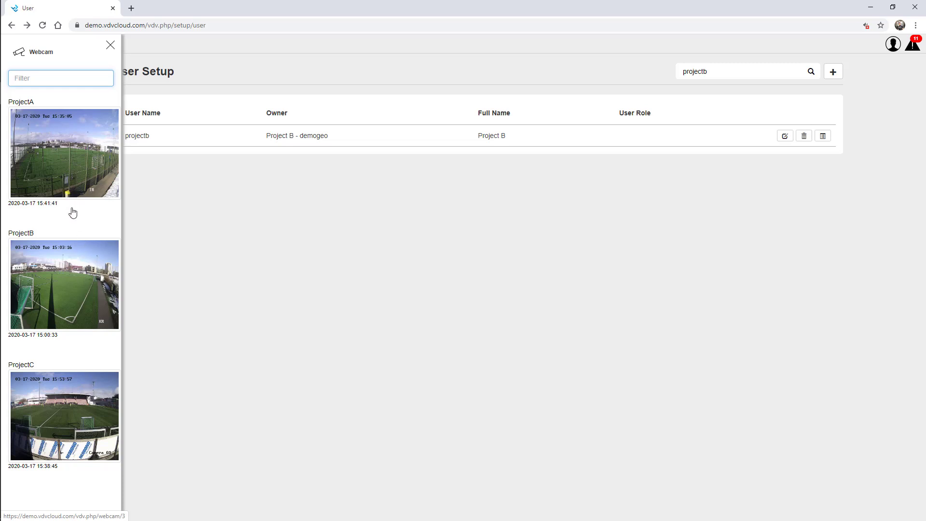
Step: Open the ProjectA snapshot gallery and close the Webcam panel
{"action": "left_click", "coordinate": [71, 172]}
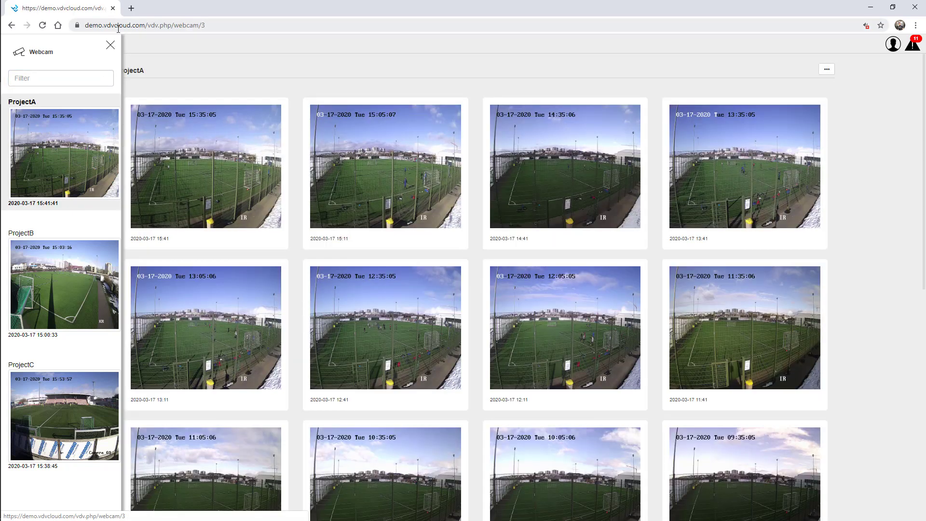
{"action": "left_click", "coordinate": [110, 47]}
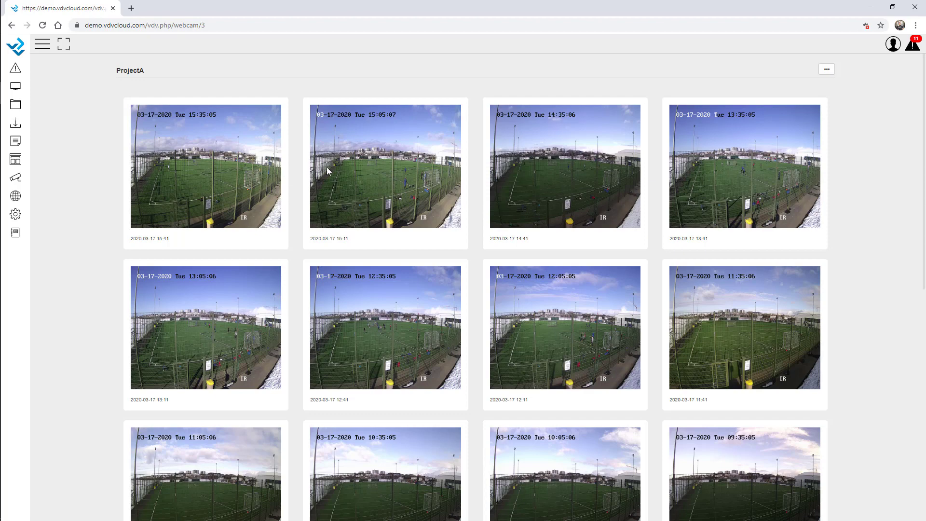
{"action": "scroll", "coordinate": [405, 258], "scroll_direction": "down", "scroll_amount": 8}
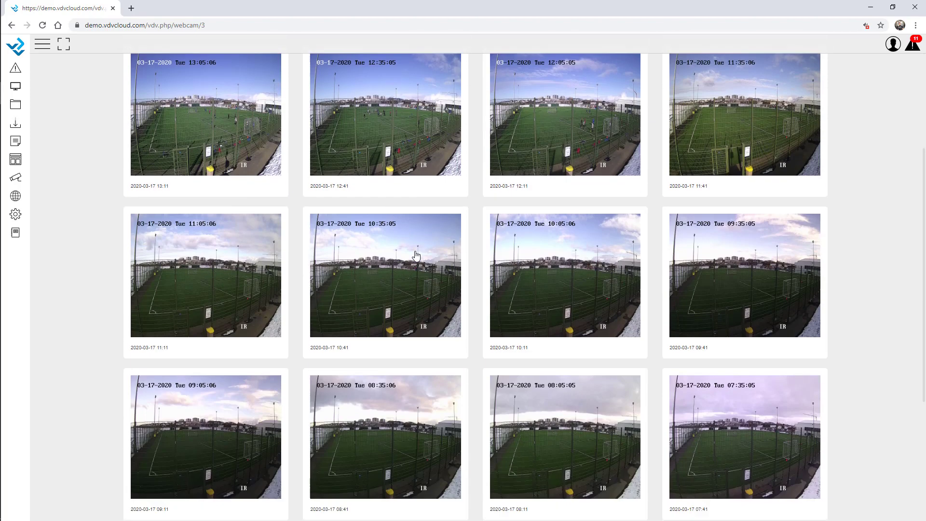
{"action": "scroll", "coordinate": [554, 338], "scroll_direction": "down", "scroll_amount": 2}
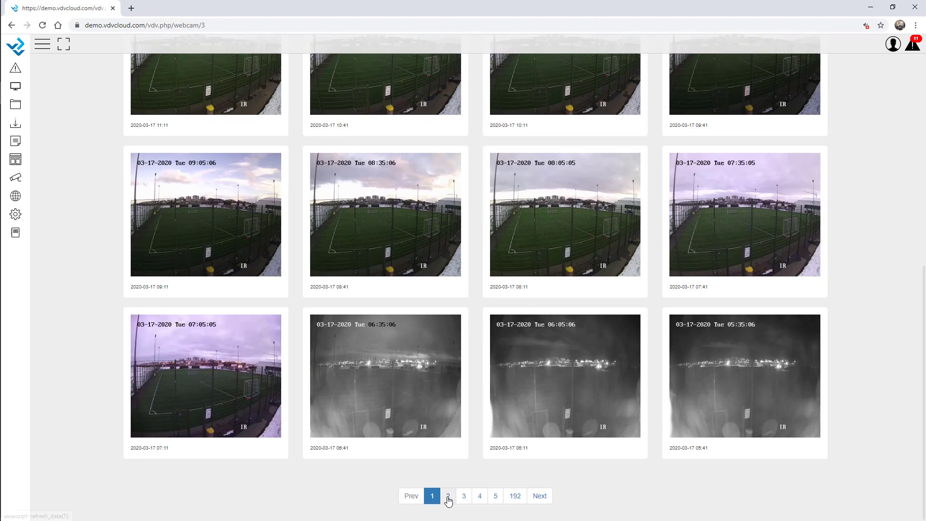
Step: Browse to page 2 of the ProjectA snapshots and return to page 1
{"action": "left_click", "coordinate": [451, 497]}
{"action": "scroll", "coordinate": [410, 283], "scroll_direction": "down", "scroll_amount": 3}
{"action": "scroll", "coordinate": [513, 289], "scroll_direction": "up", "scroll_amount": 3}
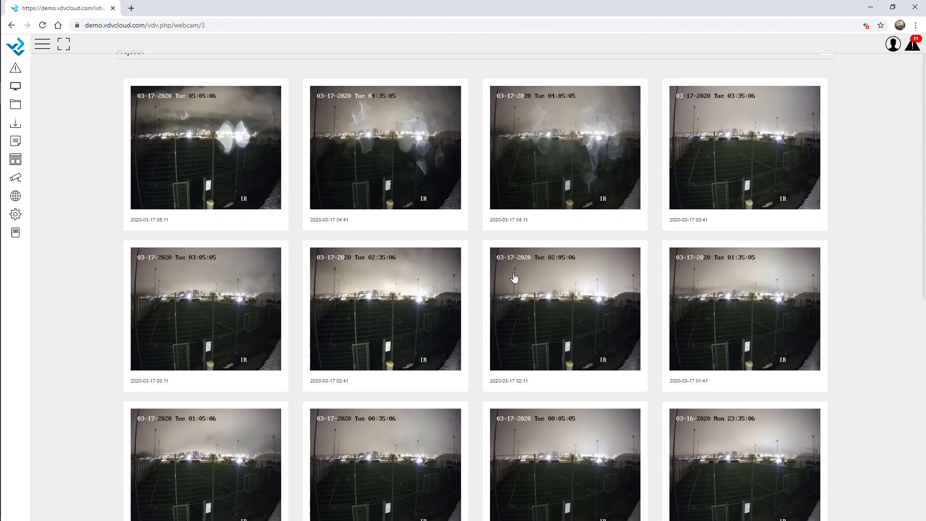
{"action": "scroll", "coordinate": [513, 483], "scroll_direction": "down", "scroll_amount": 5}
{"action": "left_click", "coordinate": [423, 495]}
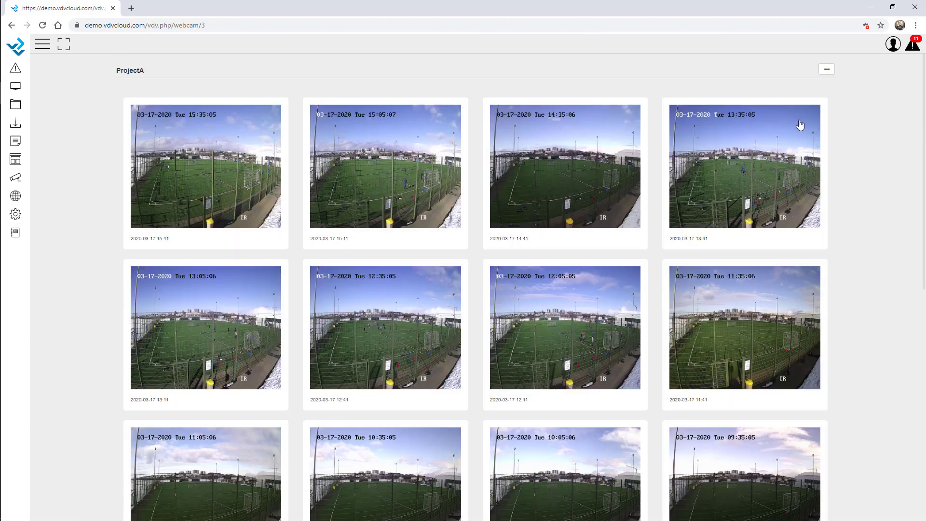
{"action": "left_click", "coordinate": [826, 70]}
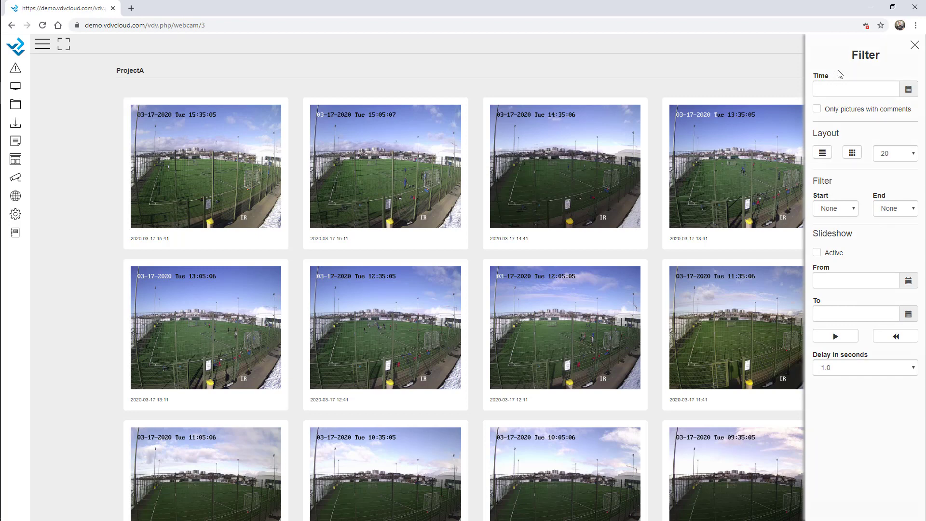
Step: Filter the ProjectA gallery to show pictures from 2020-02-01
{"action": "left_click", "coordinate": [908, 92]}
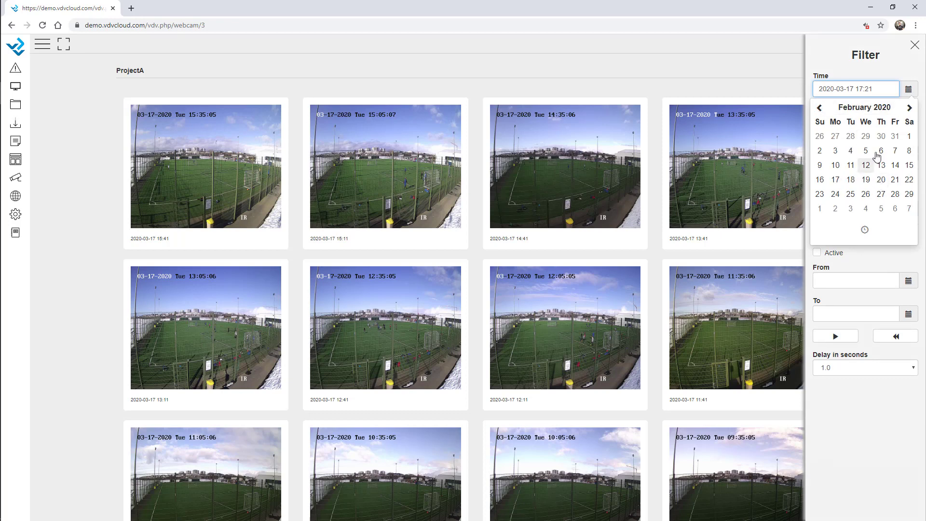
{"action": "left_click", "coordinate": [909, 138]}
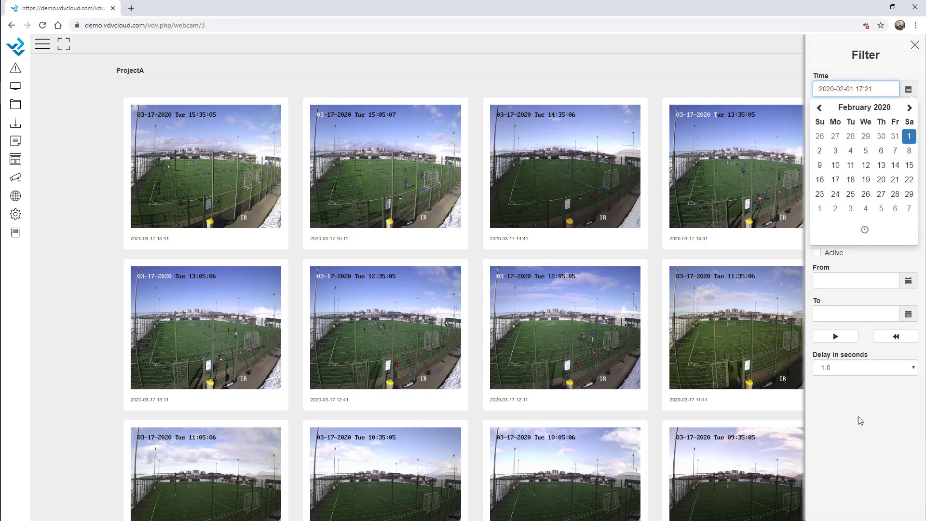
{"action": "left_click", "coordinate": [857, 417]}
{"action": "left_click", "coordinate": [915, 44]}
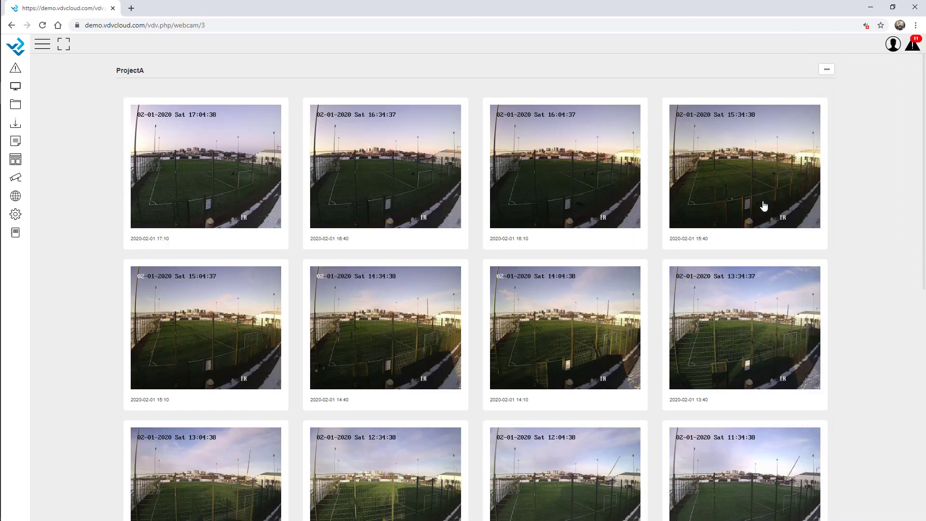
Step: Reset the filter time back to 2020-03-17
{"action": "left_click", "coordinate": [827, 71]}
{"action": "left_click", "coordinate": [896, 90]}
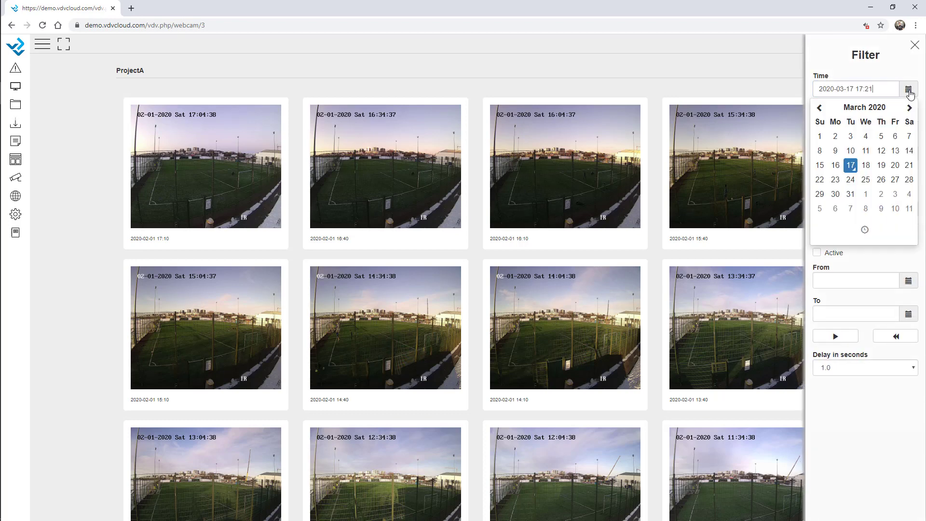
{"action": "left_click", "coordinate": [843, 68]}
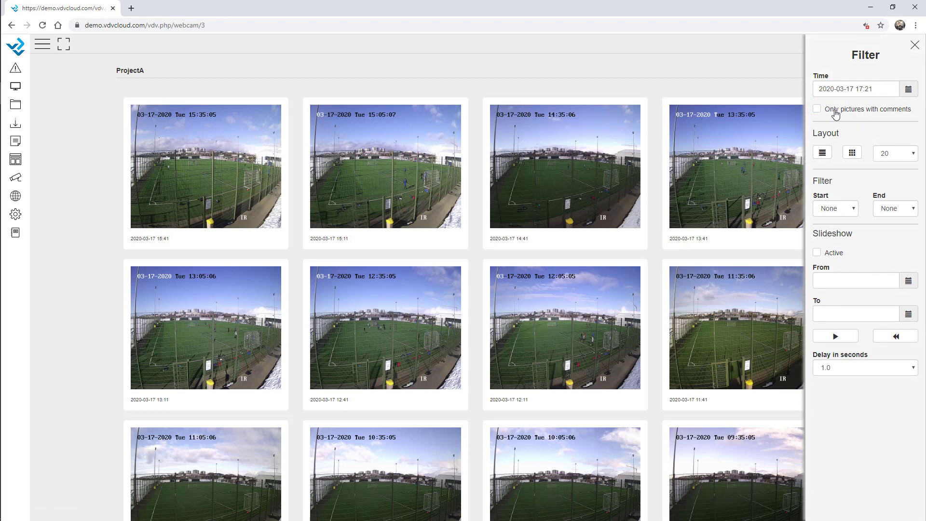
Step: Switch the gallery to single-column list view, then back to the thumbnail grid
{"action": "left_click", "coordinate": [822, 154]}
{"action": "scroll", "coordinate": [530, 267], "scroll_direction": "down", "scroll_amount": 8}
{"action": "scroll", "coordinate": [627, 256], "scroll_direction": "up", "scroll_amount": 2}
{"action": "left_click", "coordinate": [852, 154]}
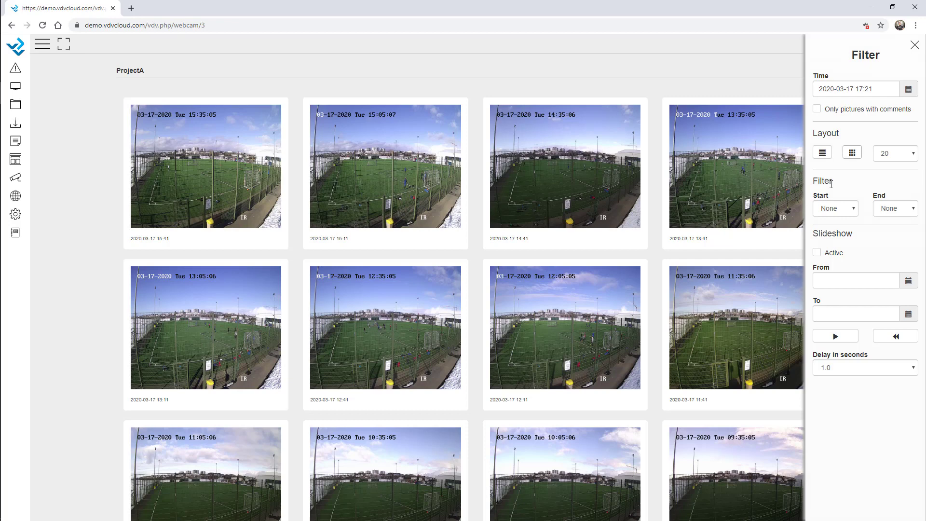
Step: Set the filter start time to 11:50 and end time to 12:10
{"action": "left_click", "coordinate": [844, 210]}
{"action": "left_click", "coordinate": [810, 343]}
{"action": "left_click", "coordinate": [836, 208]}
{"action": "scroll", "coordinate": [842, 335], "scroll_direction": "down", "scroll_amount": 18}
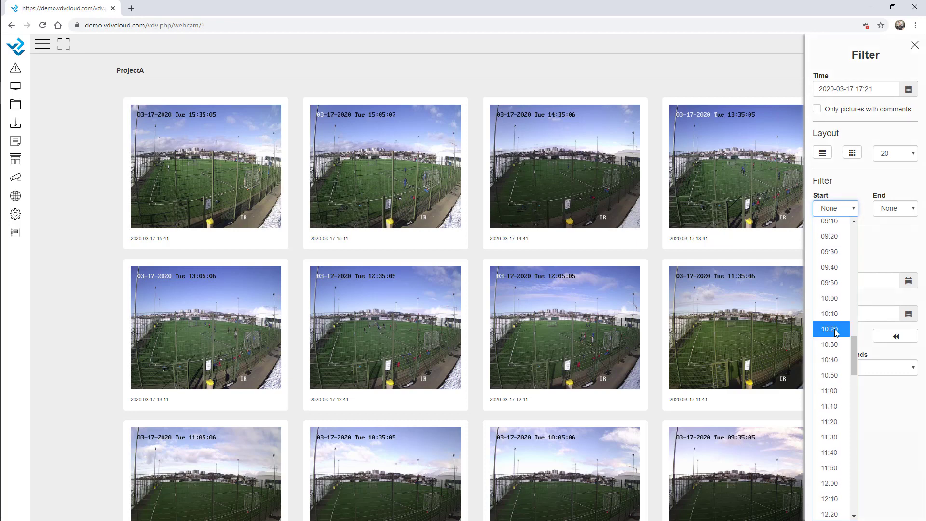
{"action": "scroll", "coordinate": [830, 367], "scroll_direction": "down", "scroll_amount": 4}
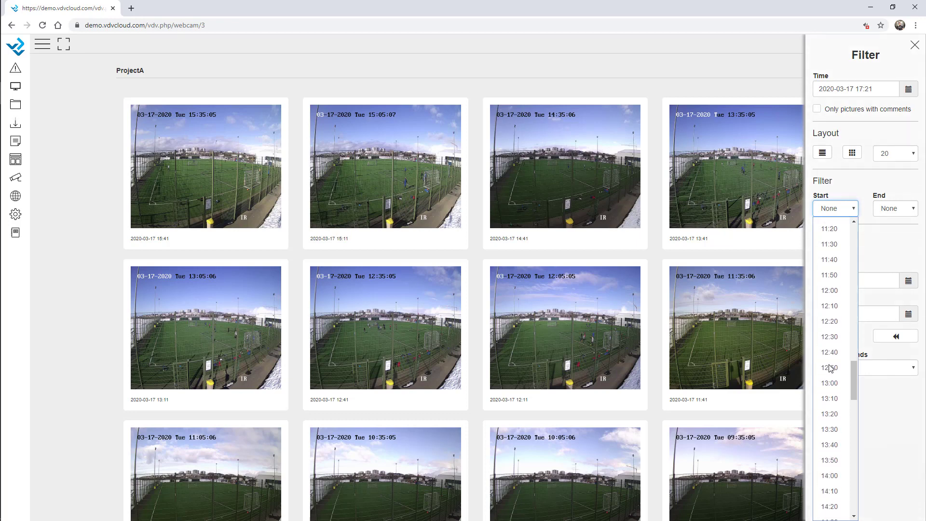
{"action": "left_click", "coordinate": [833, 276]}
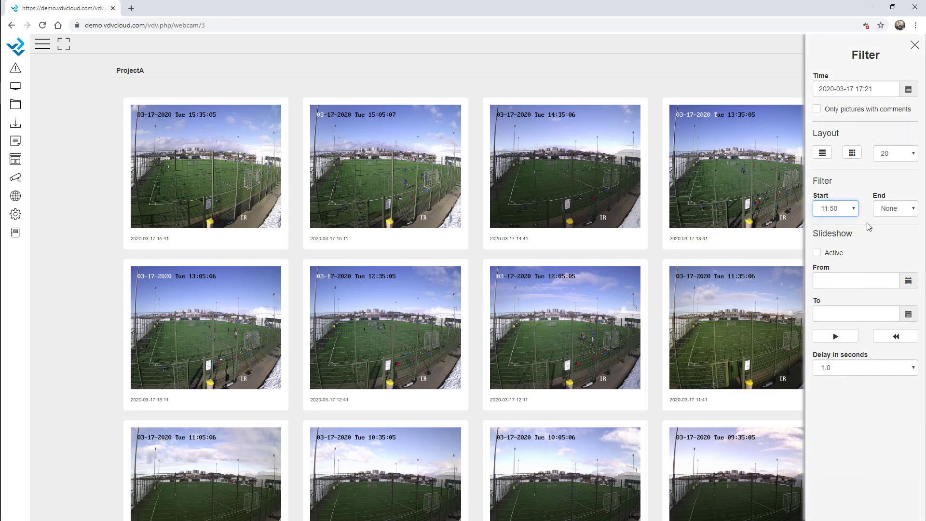
{"action": "left_click", "coordinate": [893, 209]}
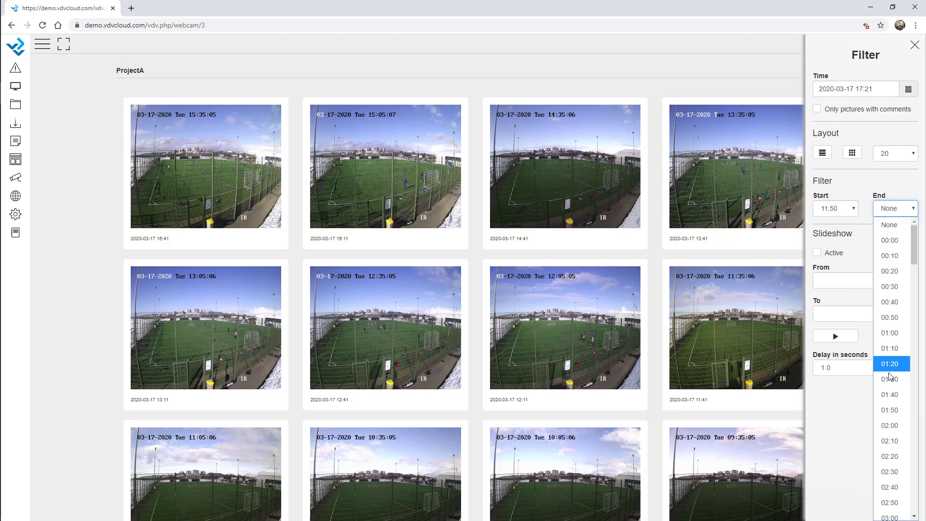
{"action": "scroll", "coordinate": [892, 389], "scroll_direction": "down", "scroll_amount": 20}
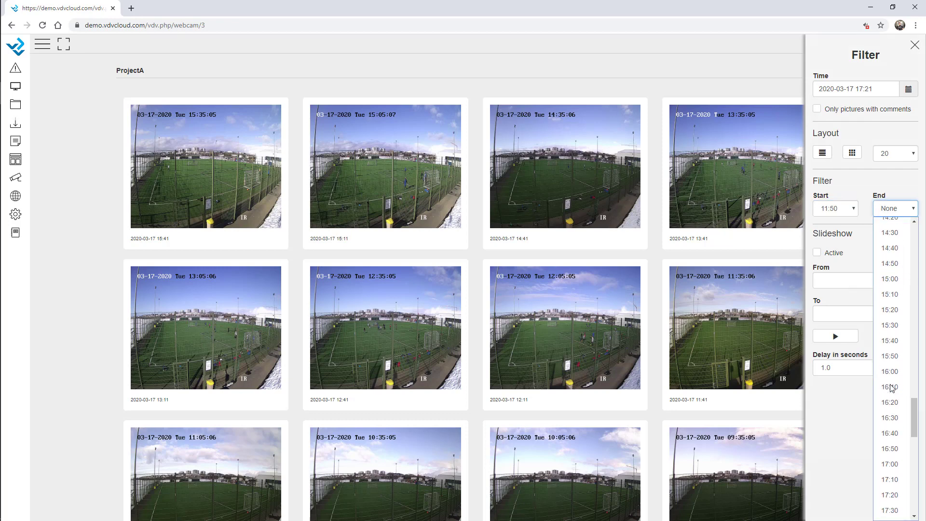
{"action": "left_click", "coordinate": [890, 306]}
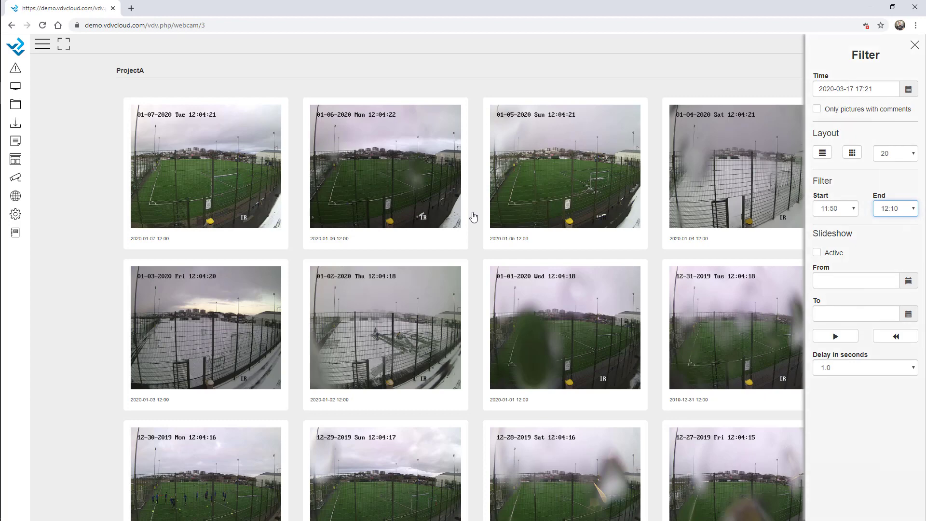
Step: Reload the webcam page with F5 to clear the time filter
{"action": "scroll", "coordinate": [481, 263], "scroll_direction": "down", "scroll_amount": 5}
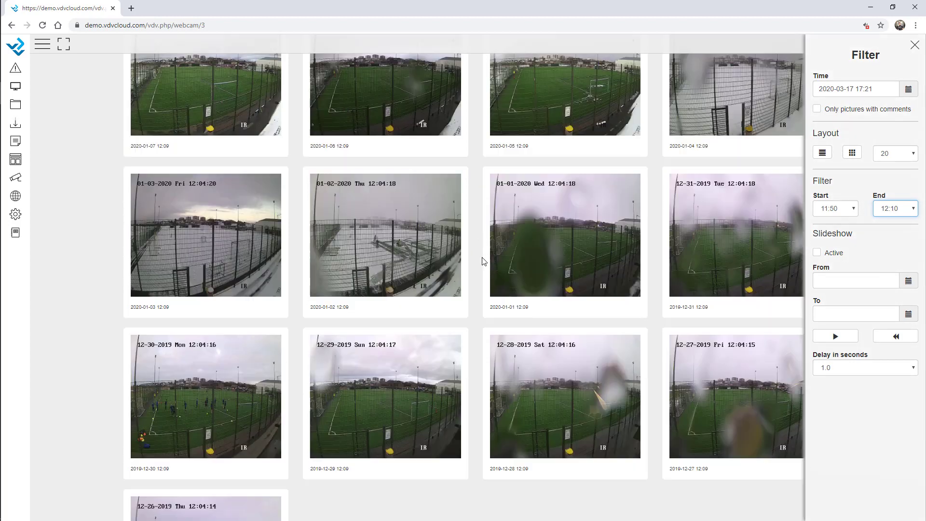
{"action": "scroll", "coordinate": [483, 261], "scroll_direction": "up", "scroll_amount": 5}
{"action": "key", "text": "F5"}
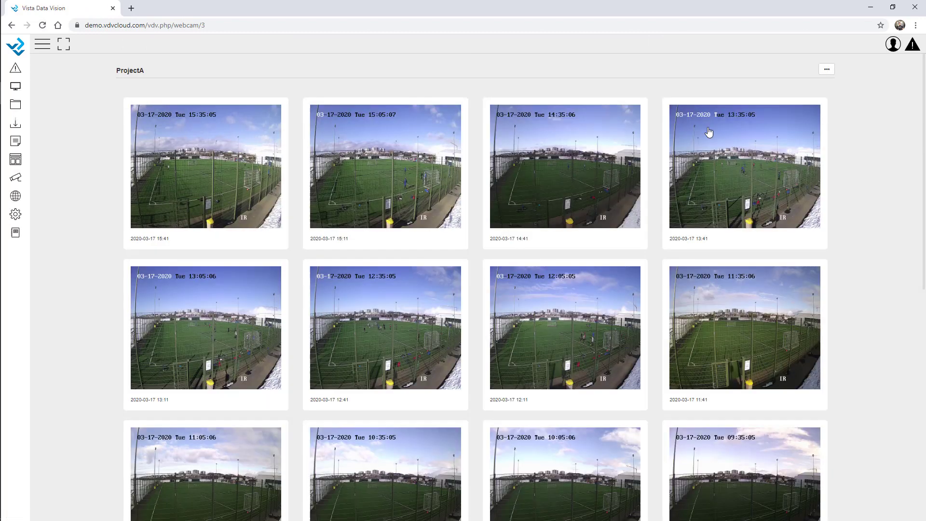
Step: Dismiss the alarm popup and turn on Slideshow Active in the Filter panel
{"action": "left_click", "coordinate": [896, 63]}
{"action": "left_click", "coordinate": [825, 69]}
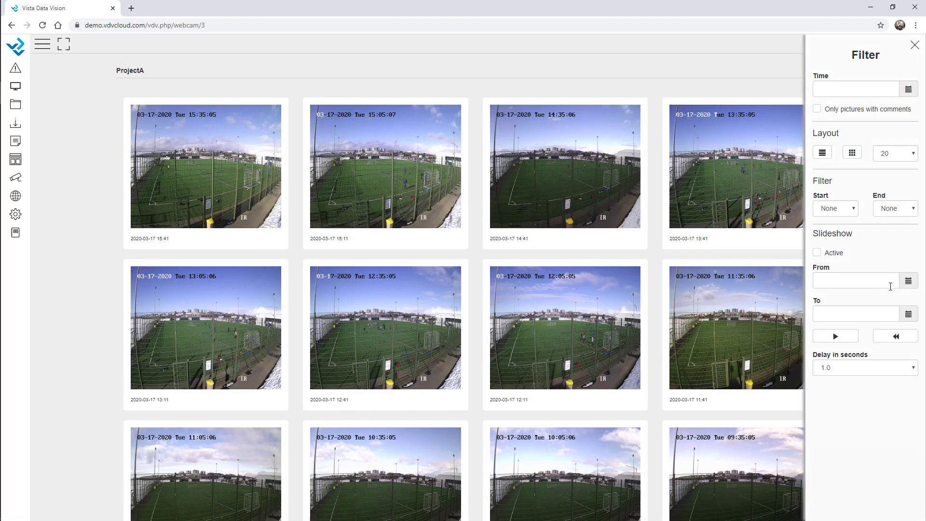
{"action": "left_click", "coordinate": [841, 210]}
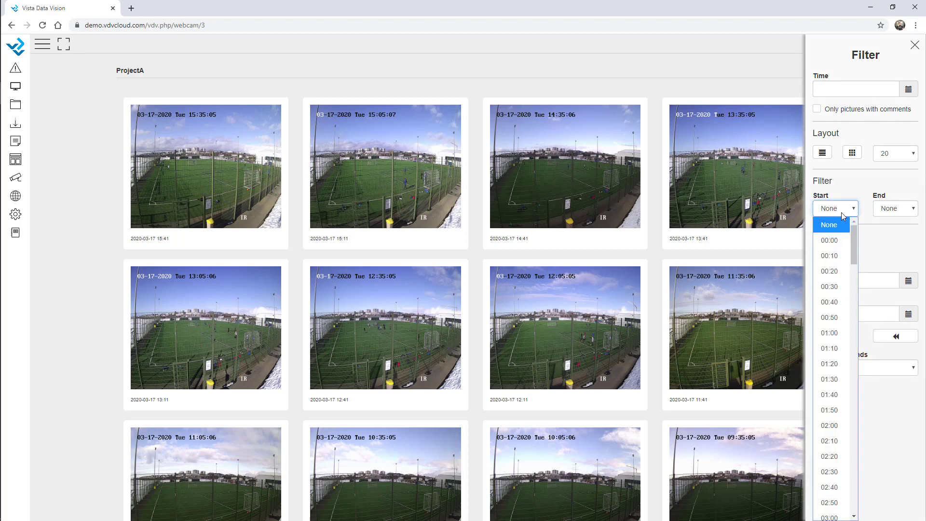
{"action": "left_click", "coordinate": [841, 211]}
{"action": "left_click", "coordinate": [817, 252]}
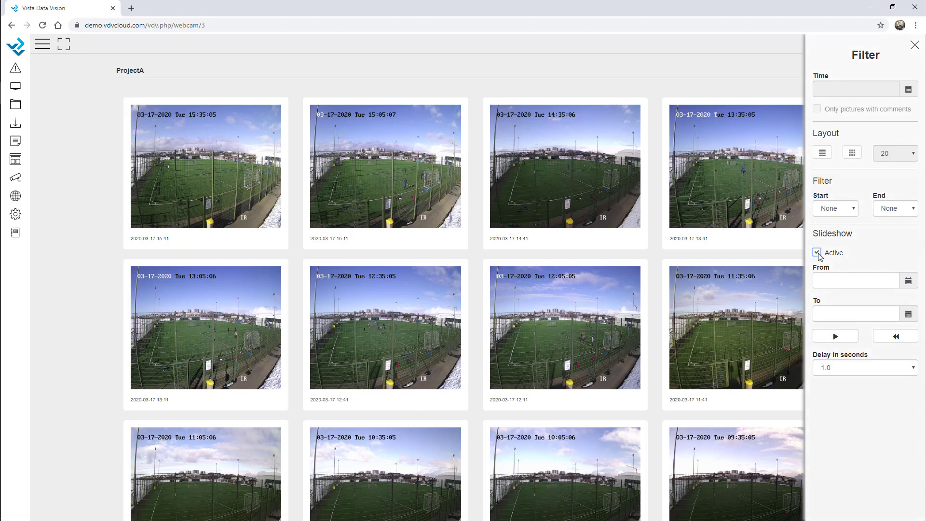
Step: Set the slideshow range from 2020-01-01 to 2020-03-17 with a 0.2-second delay
{"action": "left_click", "coordinate": [908, 281]}
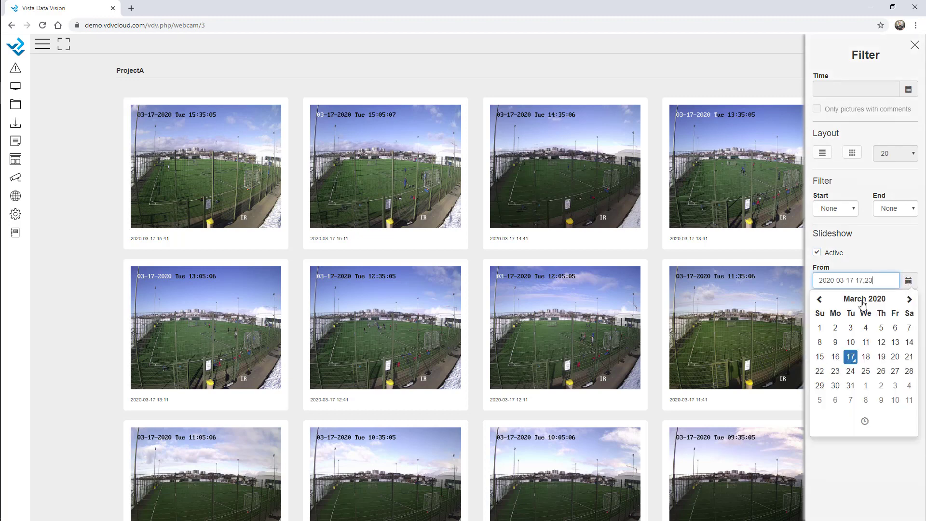
{"action": "double_click", "coordinate": [818, 300]}
{"action": "left_click", "coordinate": [866, 327]}
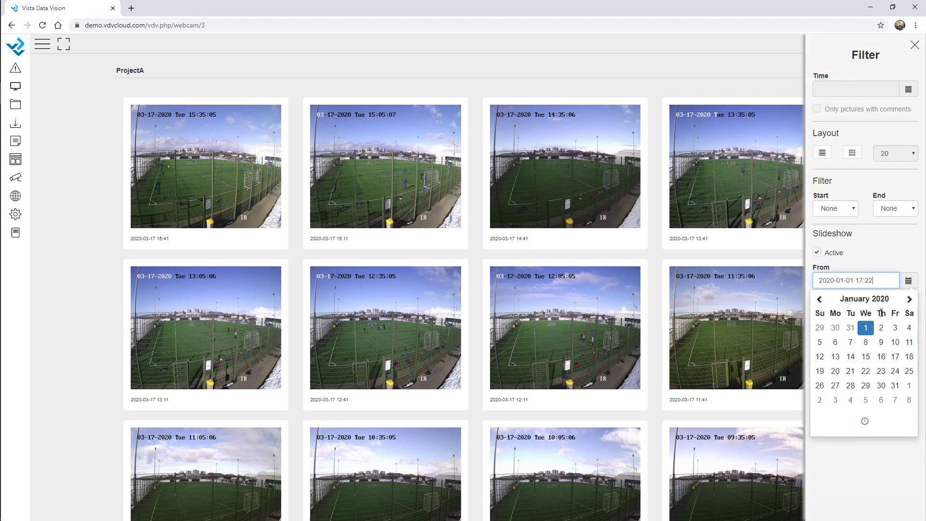
{"action": "left_click", "coordinate": [892, 255]}
{"action": "left_click", "coordinate": [881, 320]}
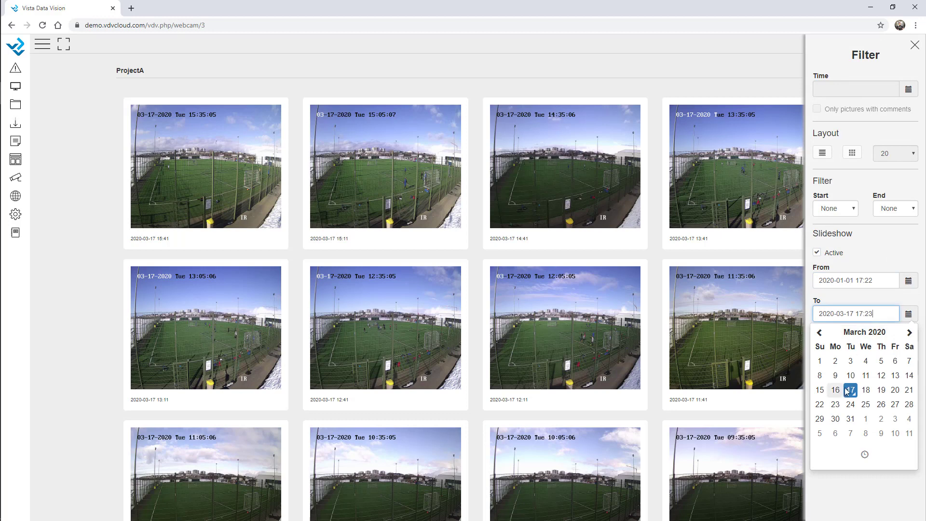
{"action": "left_click", "coordinate": [875, 466]}
{"action": "left_click", "coordinate": [877, 490]}
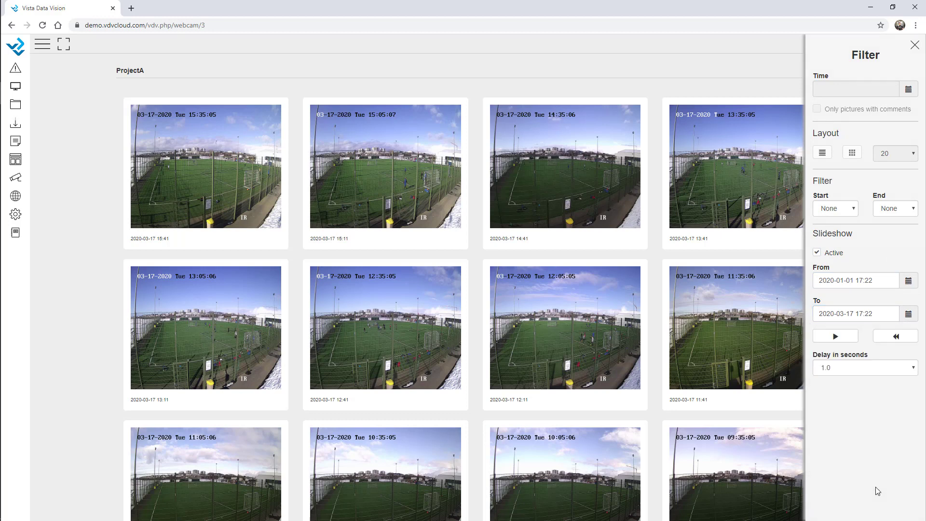
{"action": "left_click", "coordinate": [851, 367]}
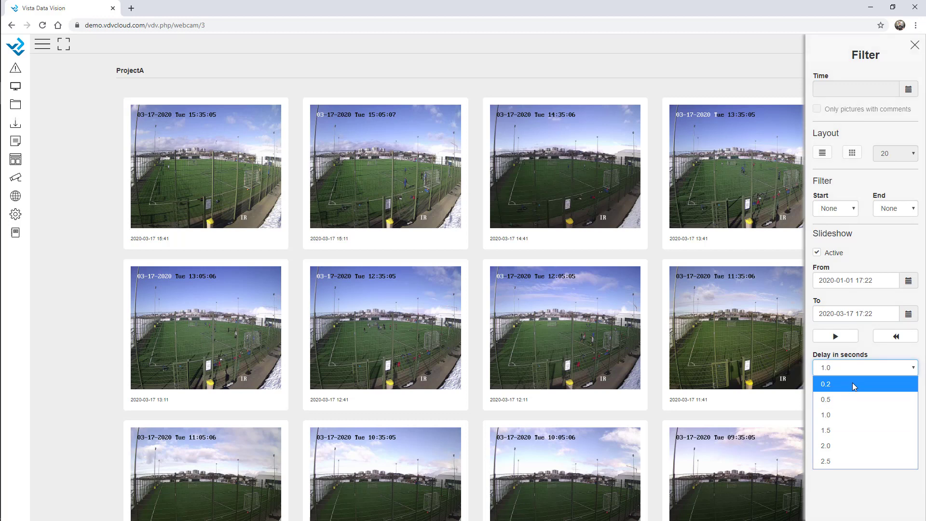
{"action": "left_click", "coordinate": [853, 385]}
{"action": "left_click", "coordinate": [833, 336]}
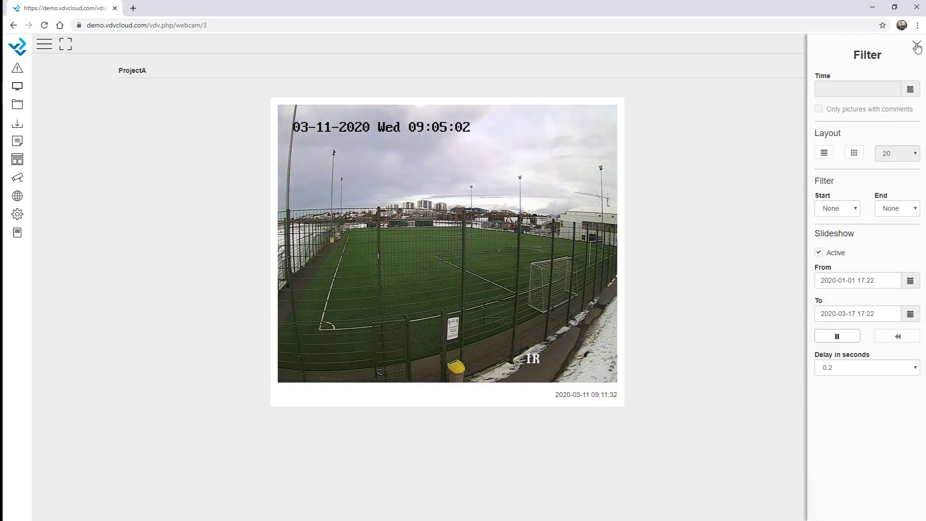
{"action": "left_click", "coordinate": [838, 337]}
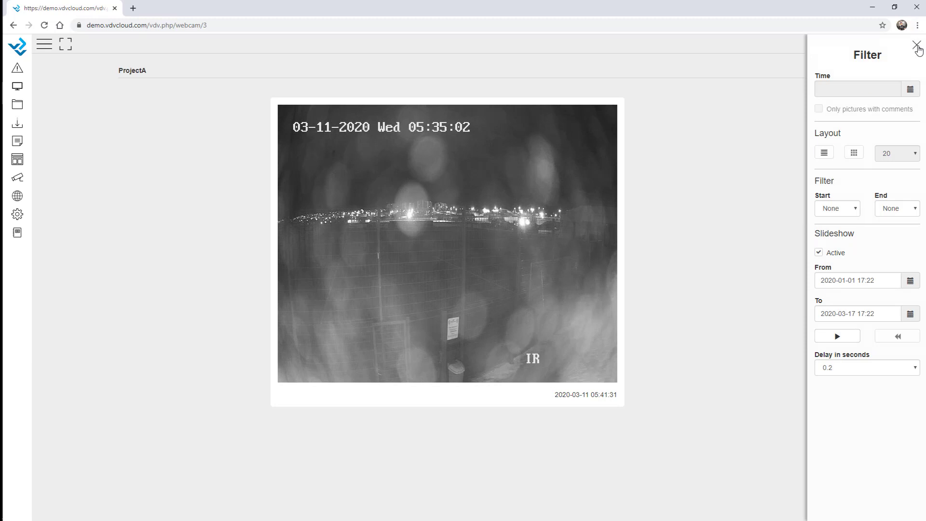
{"action": "left_click", "coordinate": [916, 46]}
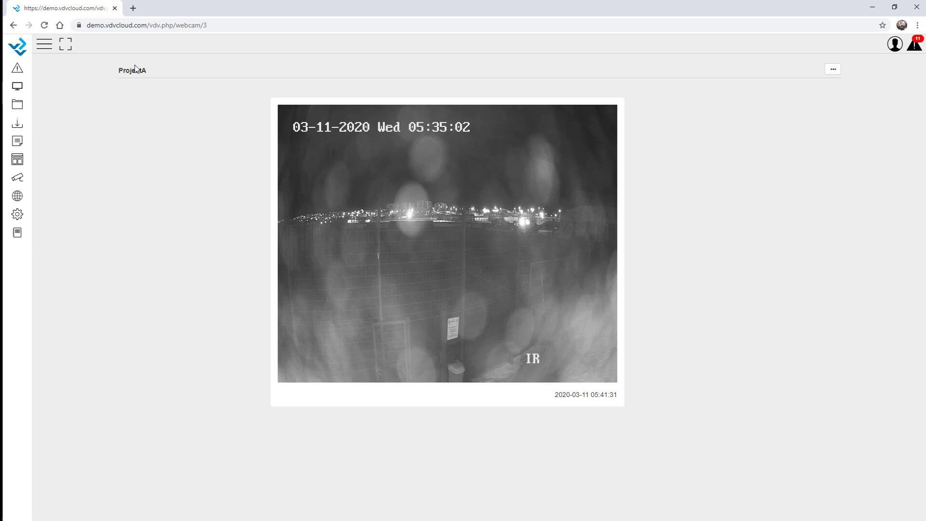
{"action": "left_click", "coordinate": [17, 214]}
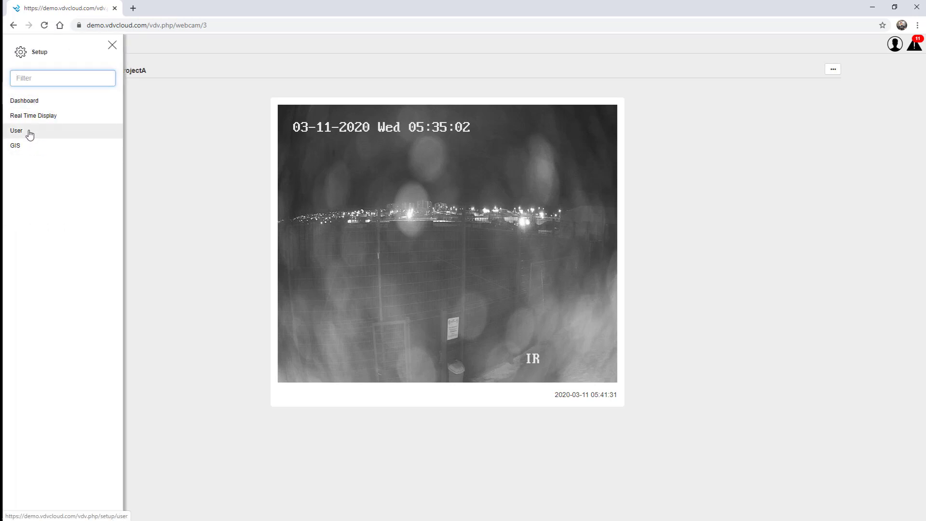
Step: Edit 02 Dashboard and add a new row with a 500 px column height
{"action": "left_click", "coordinate": [39, 100]}
{"action": "left_click", "coordinate": [111, 46]}
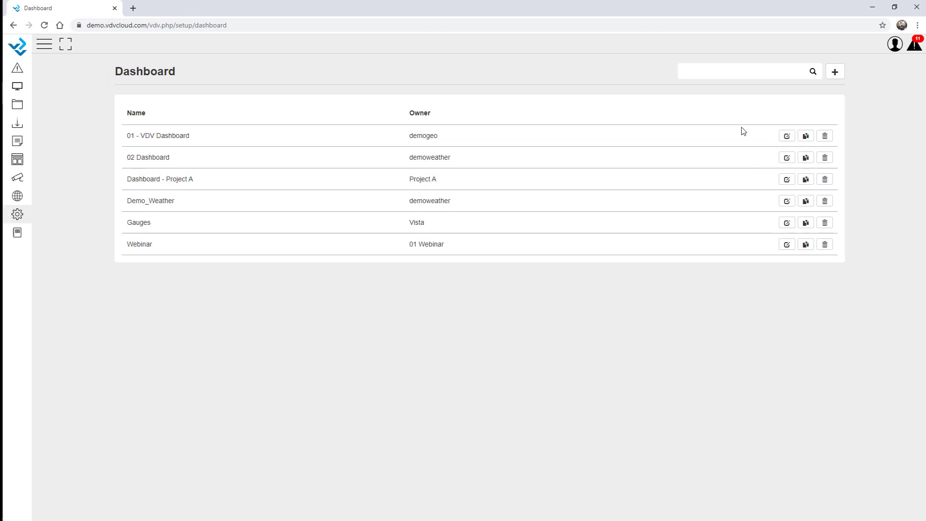
{"action": "left_click", "coordinate": [786, 158]}
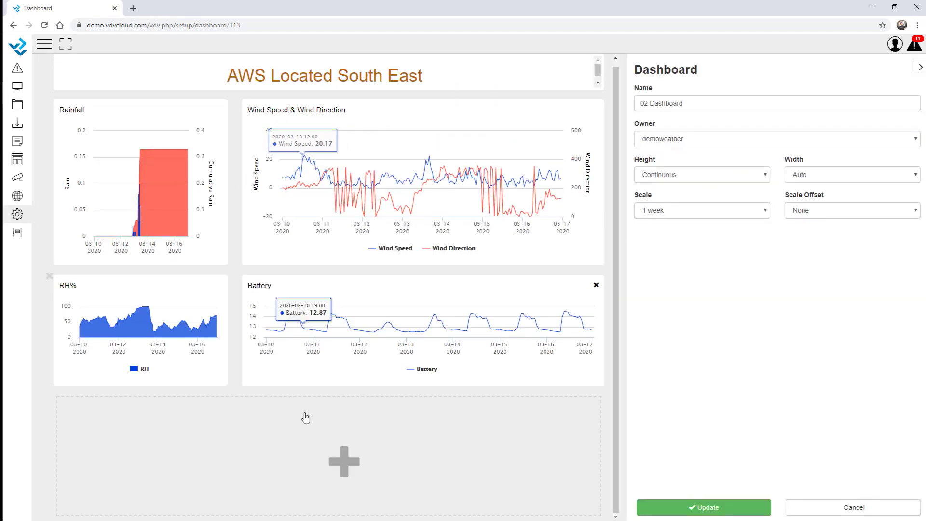
{"action": "left_click", "coordinate": [294, 438]}
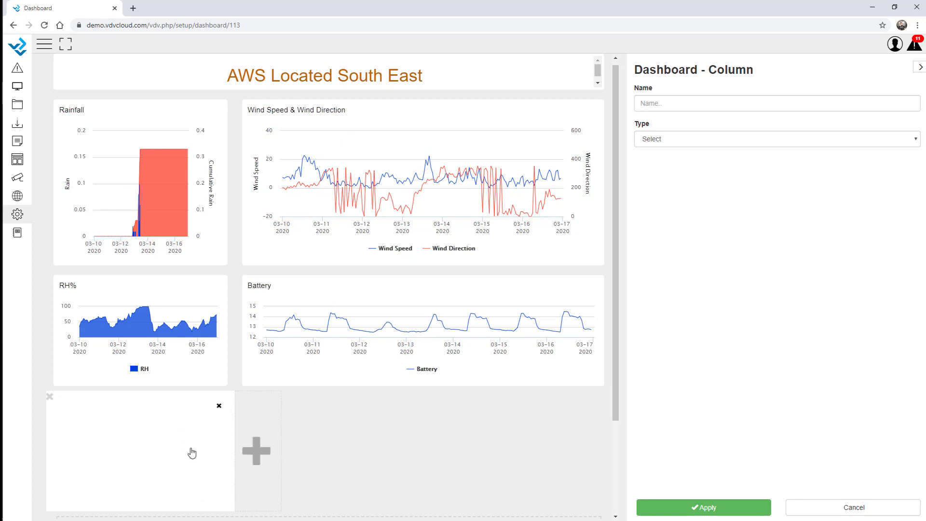
{"action": "left_click_drag", "start_coordinate": [183, 512], "coordinate": [190, 517]}
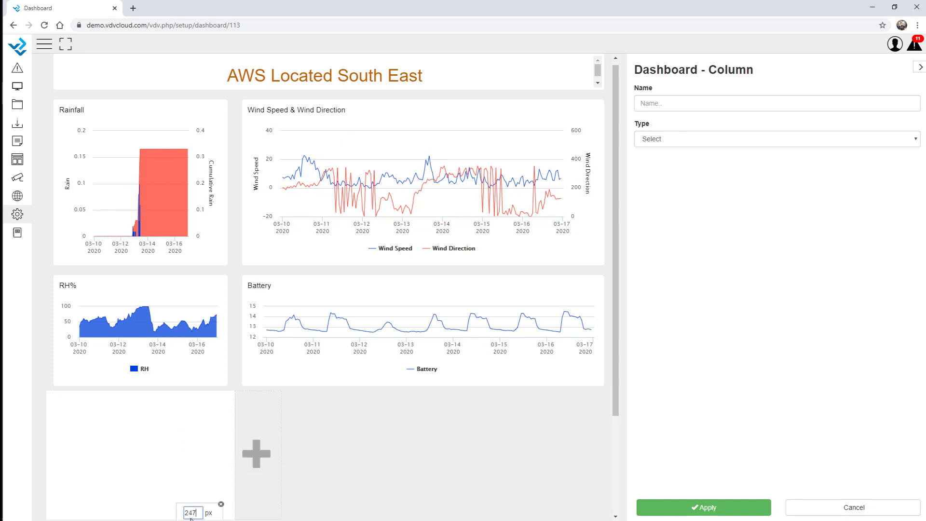
{"action": "double_click", "coordinate": [192, 513]}
{"action": "type", "text": "500"}
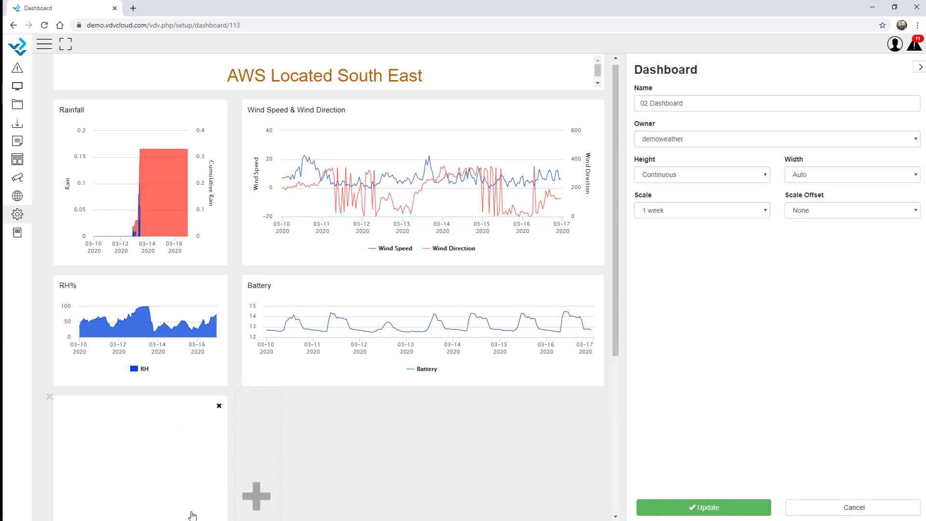
{"action": "scroll", "coordinate": [221, 471], "scroll_direction": "down", "scroll_amount": 3}
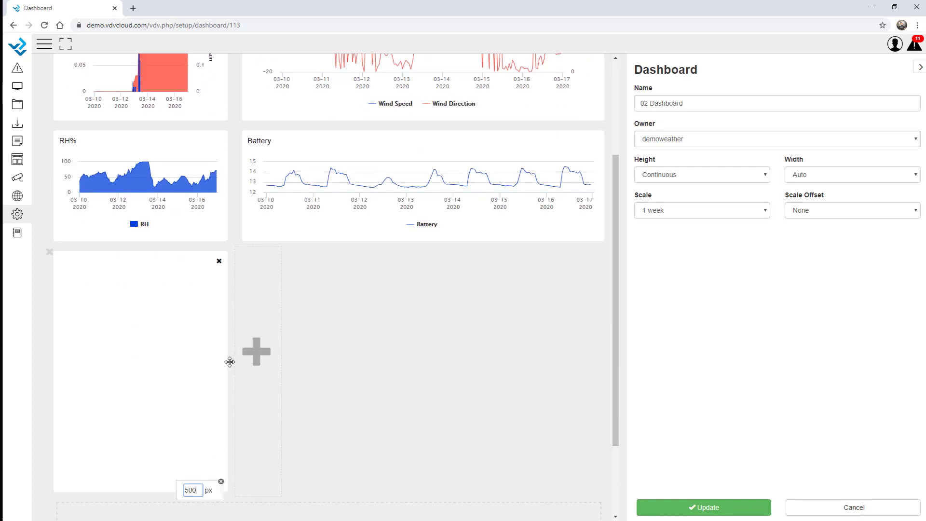
Step: Make the new column a Webcam type showing the ProjectA camera
{"action": "left_click", "coordinate": [188, 268]}
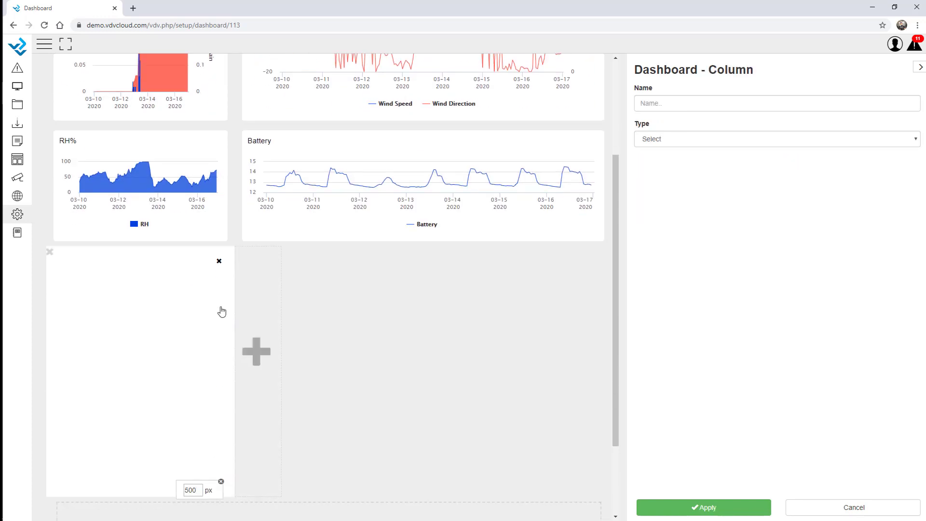
{"action": "left_click_drag", "start_coordinate": [233, 331], "coordinate": [332, 338]}
{"action": "left_click", "coordinate": [676, 140]}
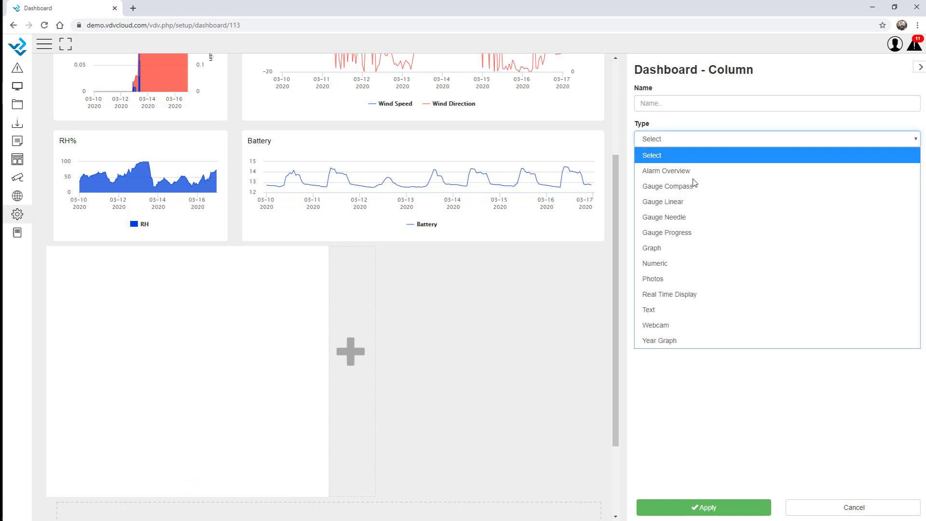
{"action": "left_click", "coordinate": [671, 326]}
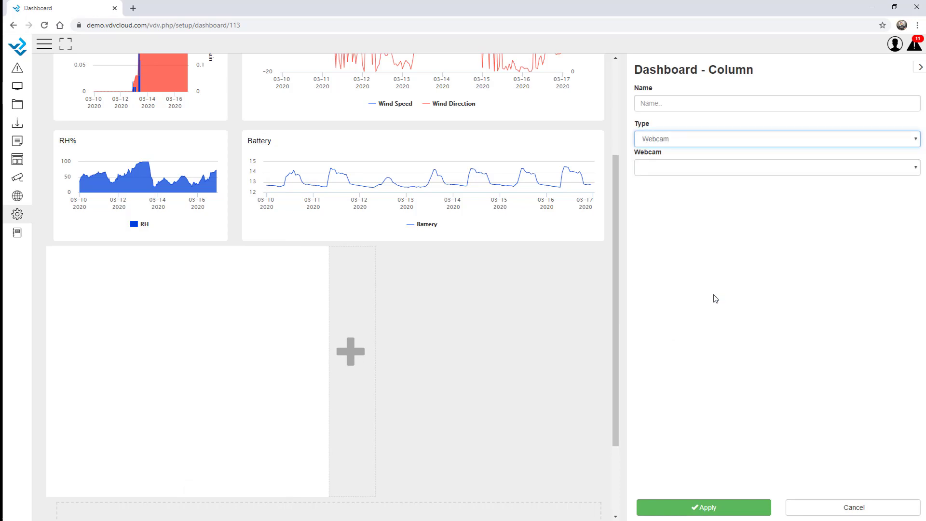
{"action": "left_click", "coordinate": [676, 167]}
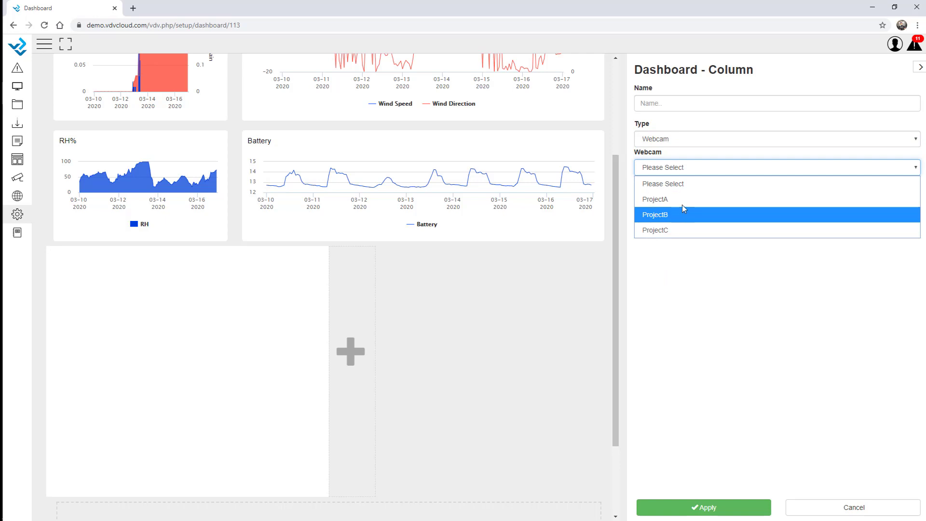
{"action": "left_click", "coordinate": [682, 201]}
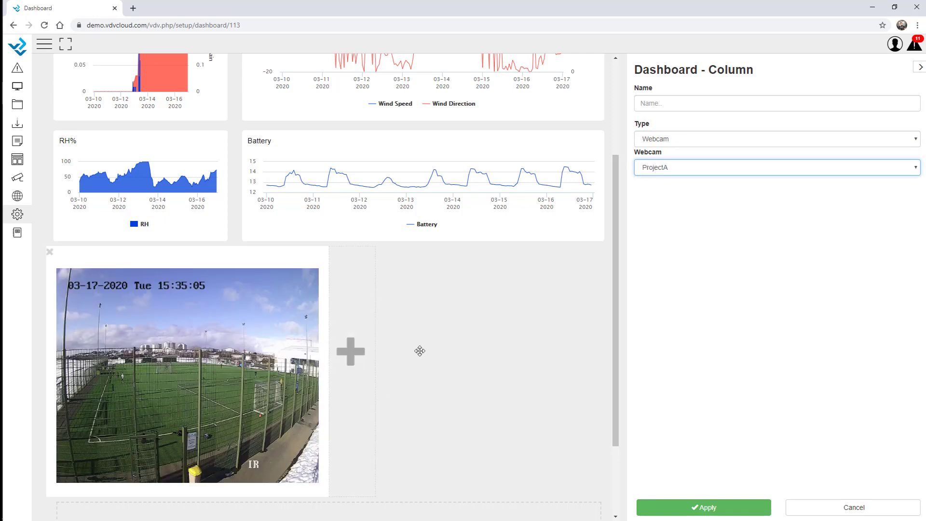
Step: Add a second Webcam column showing ProjectB, apply it, and update the dashboard
{"action": "left_click", "coordinate": [360, 346]}
{"action": "left_click", "coordinate": [702, 139]}
{"action": "left_click", "coordinate": [695, 325]}
{"action": "left_click", "coordinate": [730, 167]}
{"action": "left_click", "coordinate": [677, 220]}
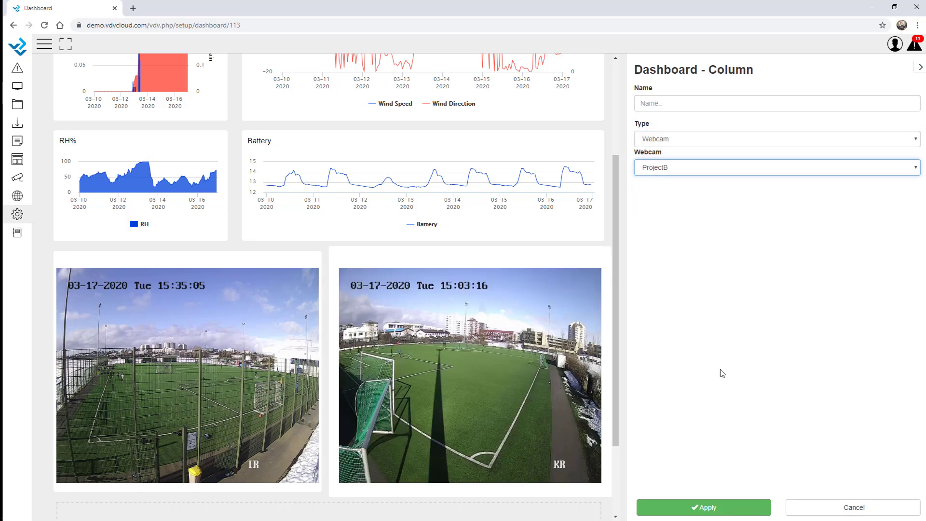
{"action": "scroll", "coordinate": [380, 326], "scroll_direction": "down", "scroll_amount": 2}
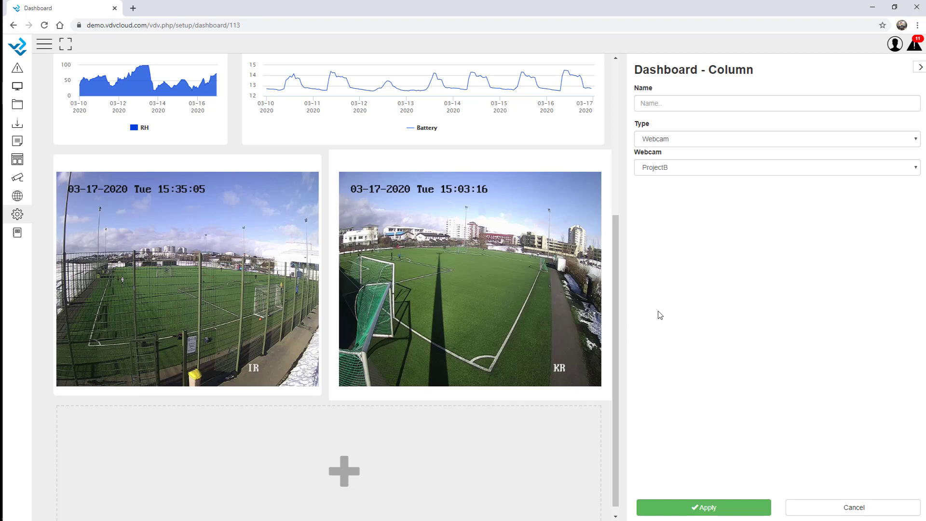
{"action": "left_click", "coordinate": [744, 513]}
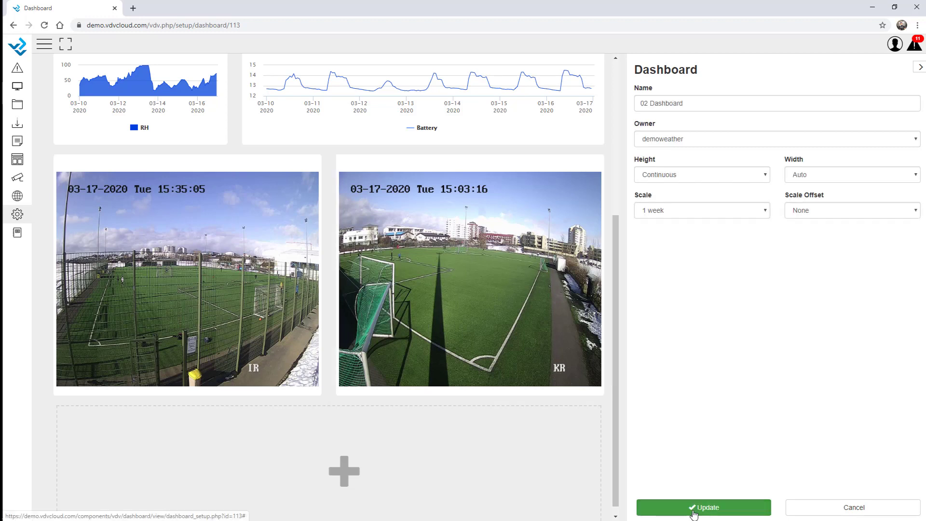
{"action": "left_click", "coordinate": [692, 511]}
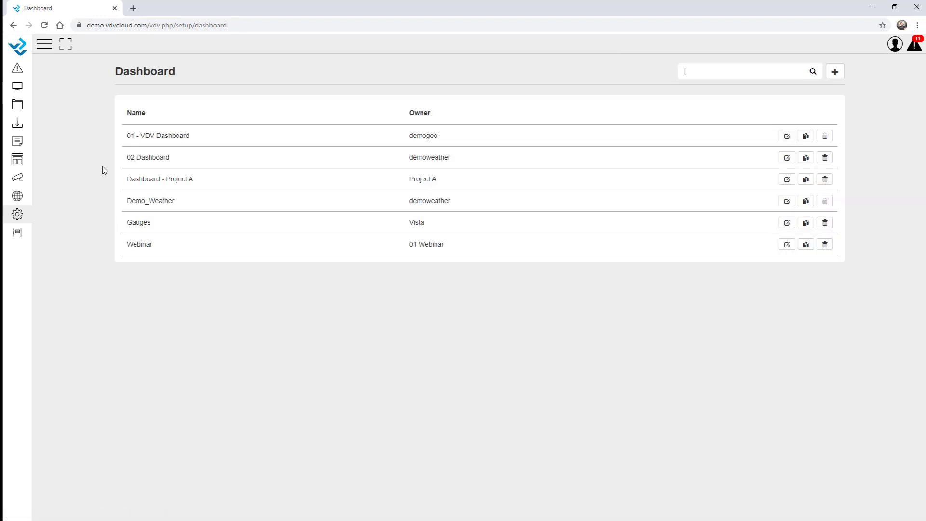
Step: View 02 Dashboard and scroll down to its ProjectA and ProjectB webcam images below the charts
{"action": "left_click", "coordinate": [18, 87]}
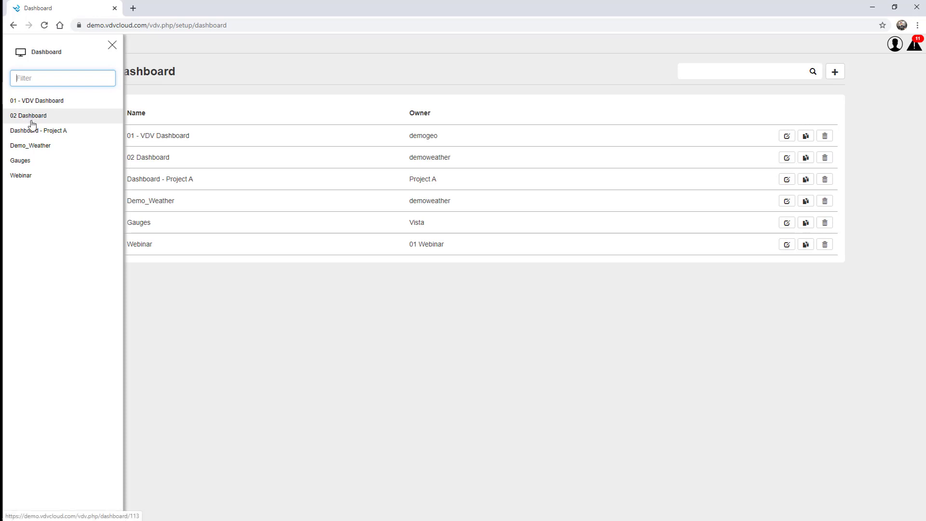
{"action": "left_click", "coordinate": [30, 117]}
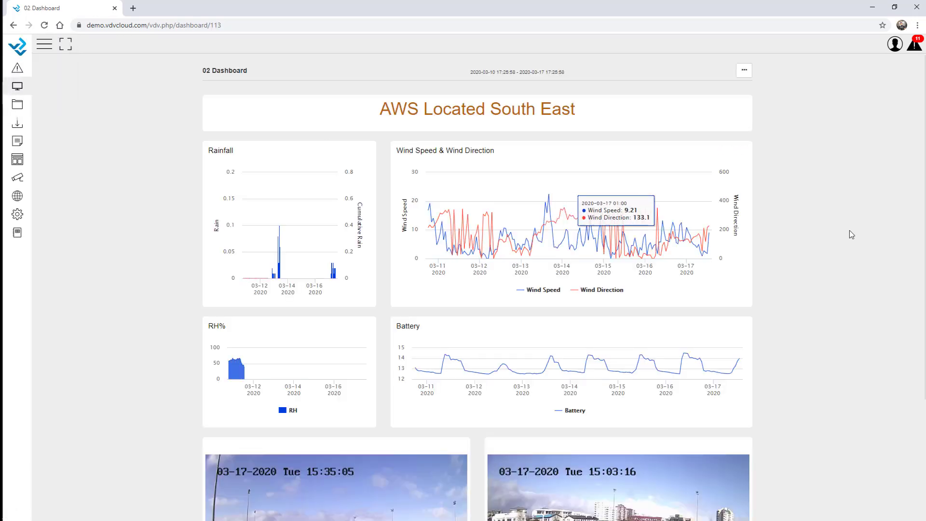
{"action": "scroll", "coordinate": [849, 227], "scroll_direction": "down", "scroll_amount": 3}
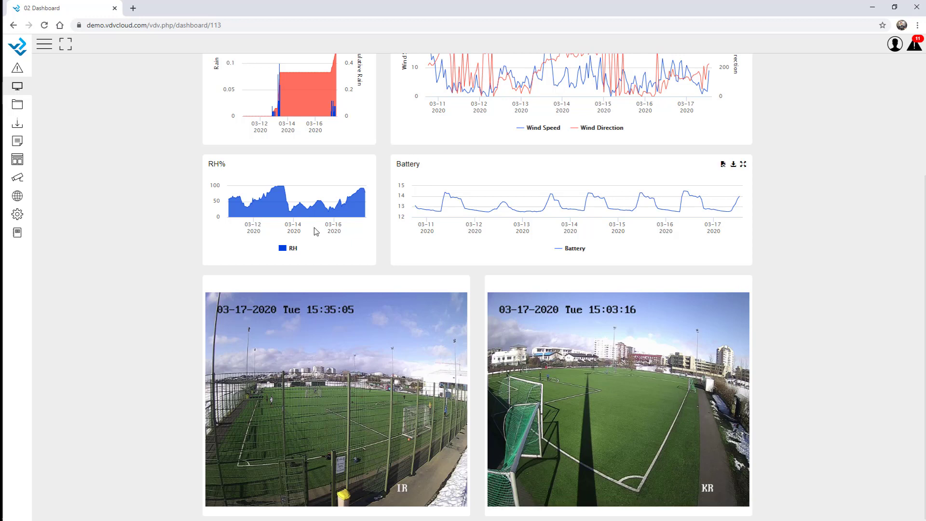
{"action": "left_click", "coordinate": [17, 216]}
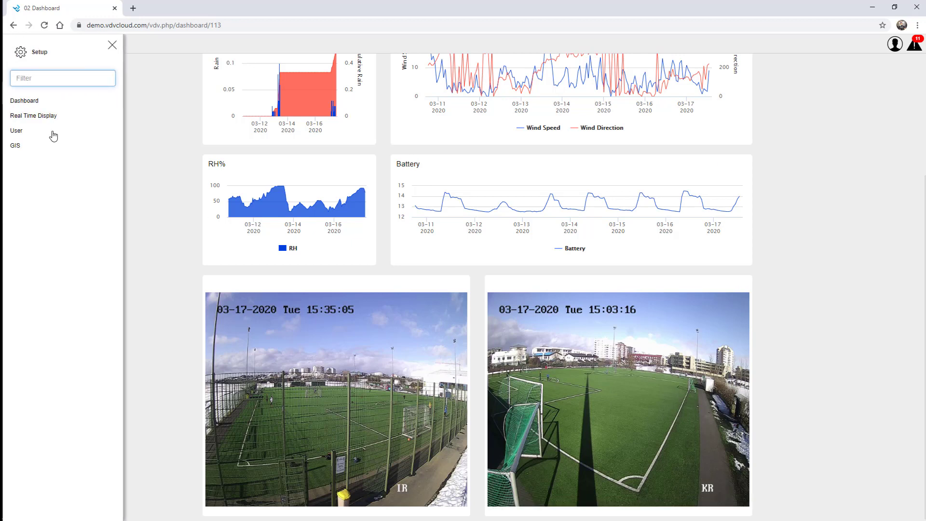
Step: Edit the 1. Mine real time display and show its Photos placement settings
{"action": "left_click", "coordinate": [44, 115]}
{"action": "left_click", "coordinate": [113, 45]}
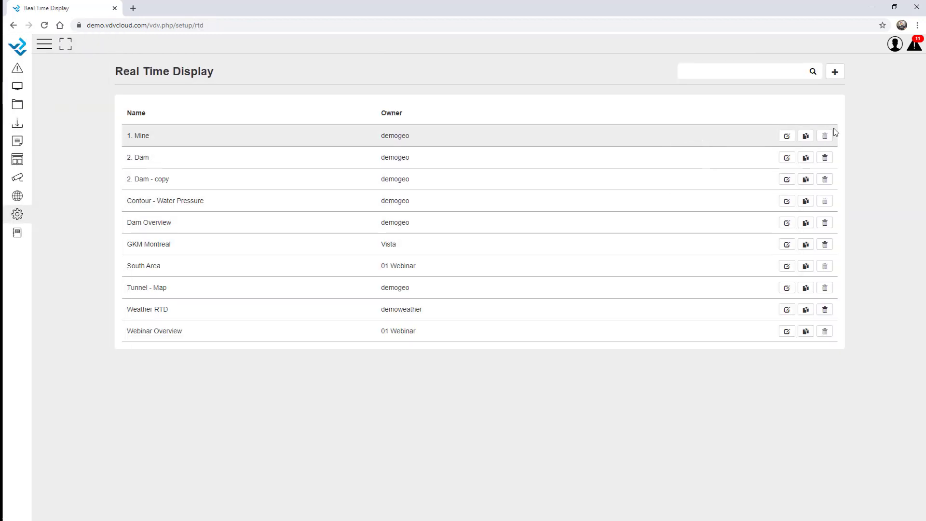
{"action": "left_click", "coordinate": [787, 137]}
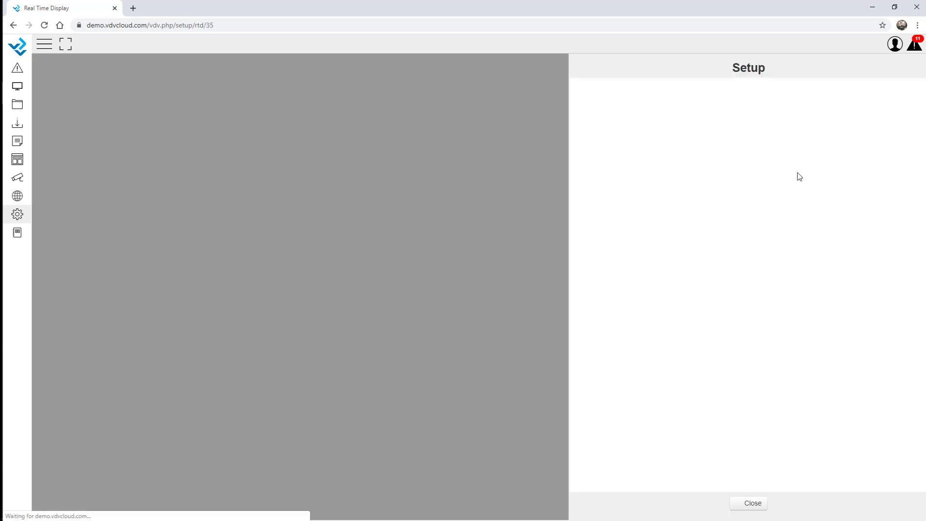
{"action": "scroll", "coordinate": [354, 338], "scroll_direction": "down", "scroll_amount": 1}
{"action": "scroll", "coordinate": [366, 323], "scroll_direction": "up", "scroll_amount": 1}
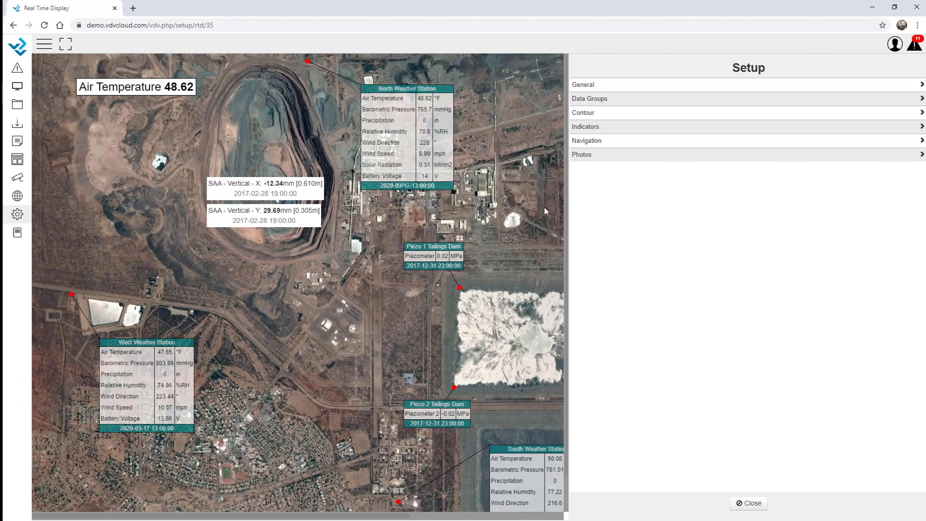
{"action": "left_click", "coordinate": [589, 159]}
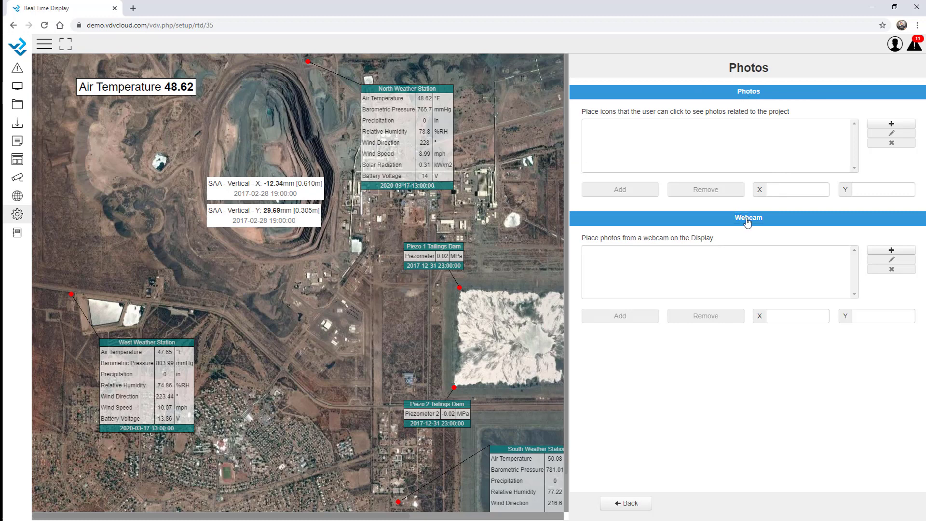
Step: Add a ProjectC webcam entry labelled 'Project C Webcam', shown as an icon with popup
{"action": "left_click", "coordinate": [891, 251]}
{"action": "left_click", "coordinate": [331, 219]}
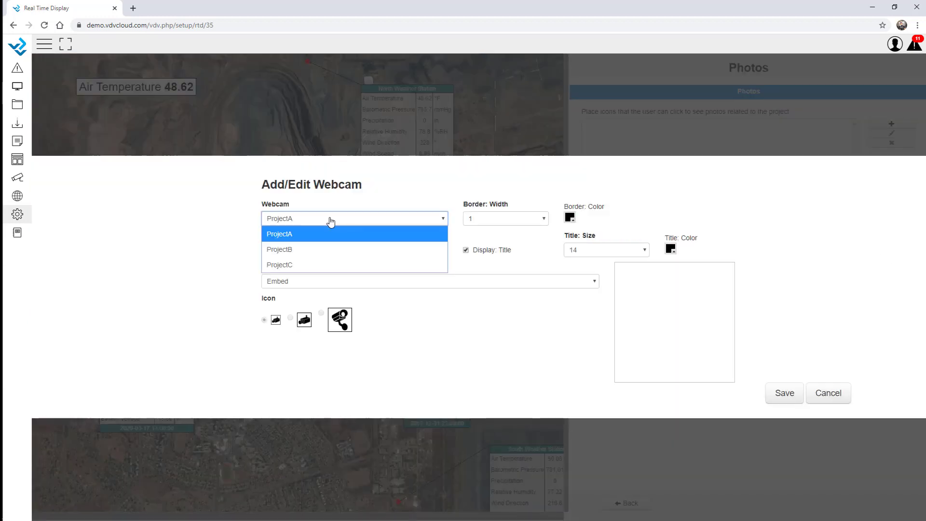
{"action": "left_click", "coordinate": [315, 267]}
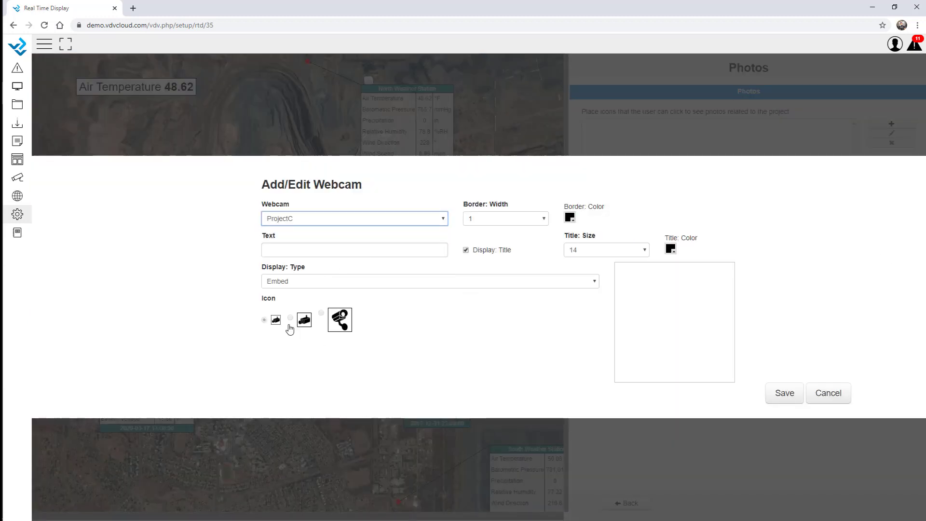
{"action": "left_click", "coordinate": [299, 282]}
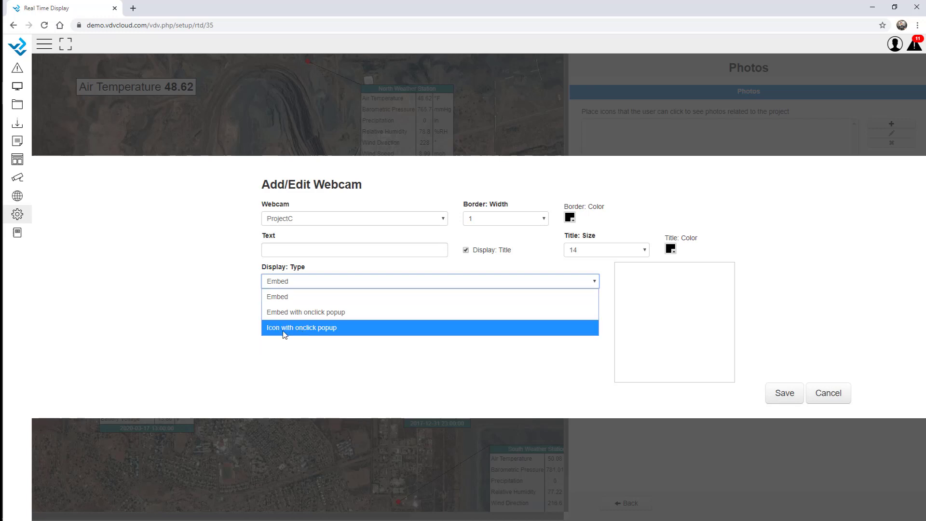
{"action": "left_click", "coordinate": [314, 328]}
{"action": "left_click", "coordinate": [281, 249]}
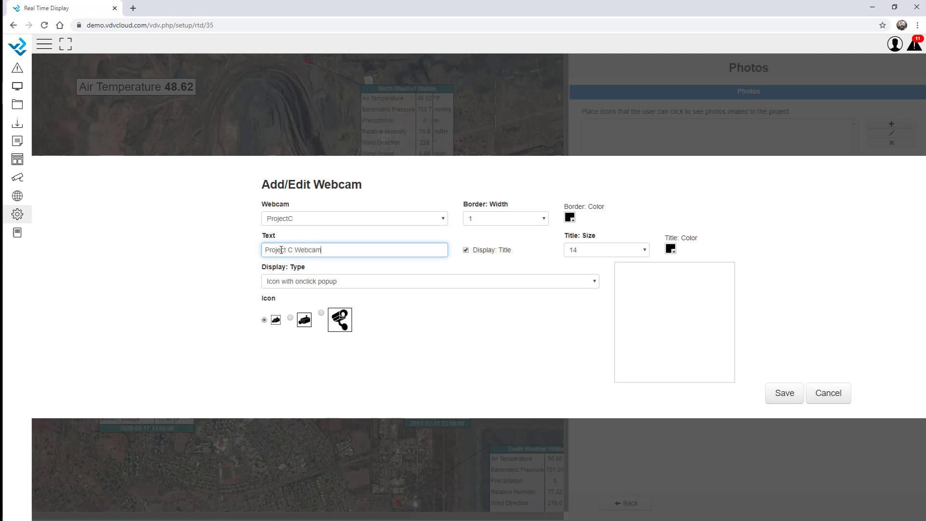
{"action": "left_click", "coordinate": [536, 318]}
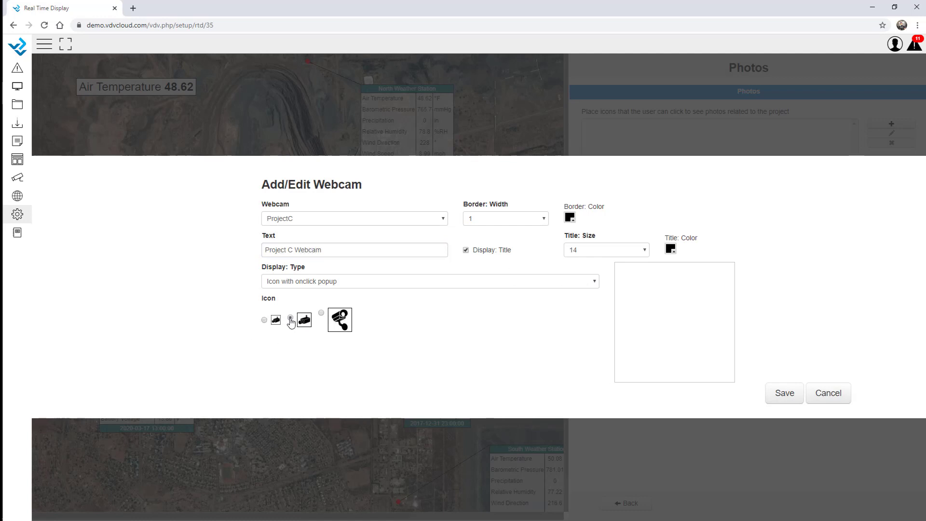
{"action": "left_click", "coordinate": [784, 393]}
Step: Place the Project C Webcam icon under the Air Temperature label at X 102, Y 114
{"action": "left_click", "coordinate": [622, 251]}
{"action": "left_click", "coordinate": [622, 319]}
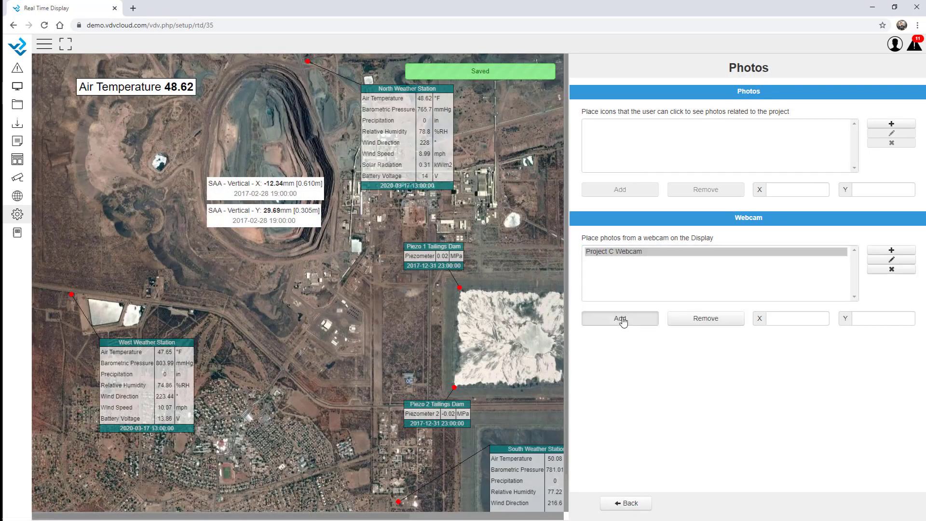
{"action": "left_click", "coordinate": [80, 107]}
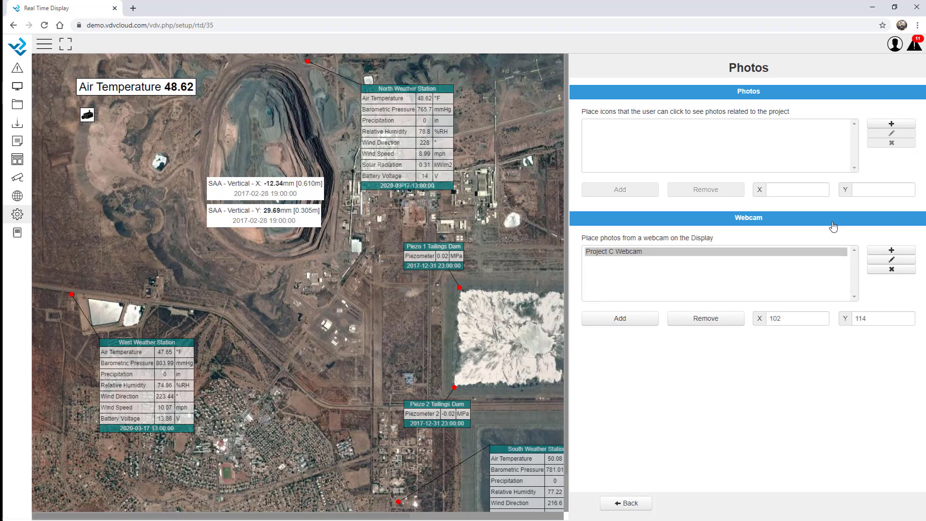
{"action": "left_click", "coordinate": [899, 252]}
Step: Add a ProjectA webcam entry labelled 'Project A', shown as an icon with popup
{"action": "left_click", "coordinate": [320, 219]}
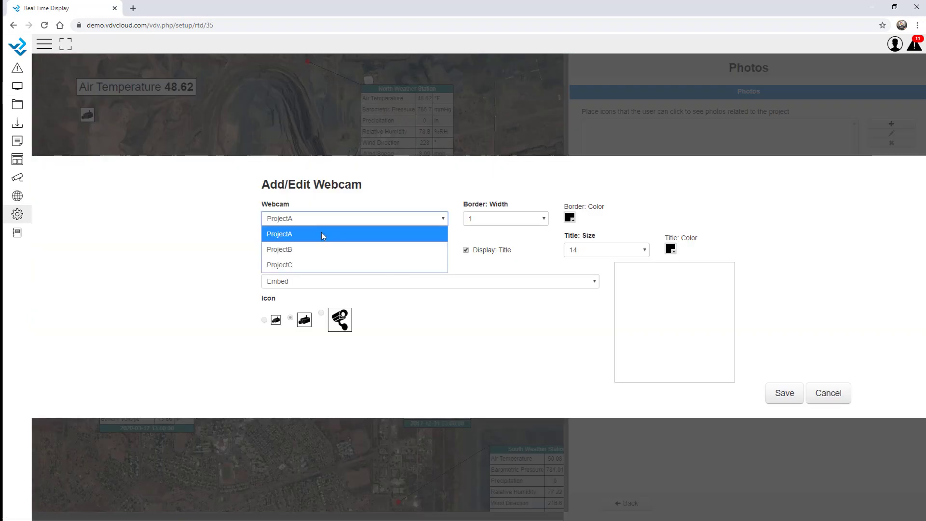
{"action": "left_click", "coordinate": [291, 250]}
{"action": "left_click", "coordinate": [292, 250]}
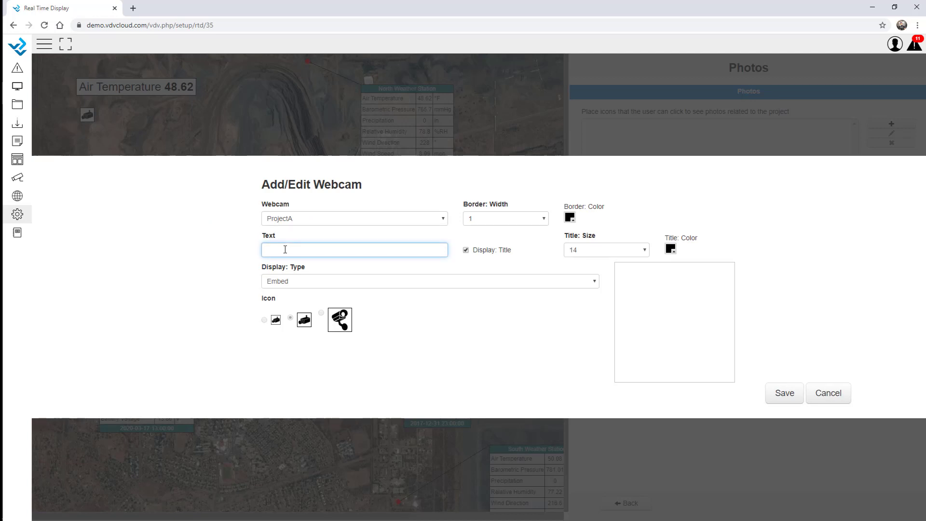
{"action": "type", "text": "Project A"}
{"action": "left_click", "coordinate": [300, 284]}
{"action": "left_click", "coordinate": [297, 327]}
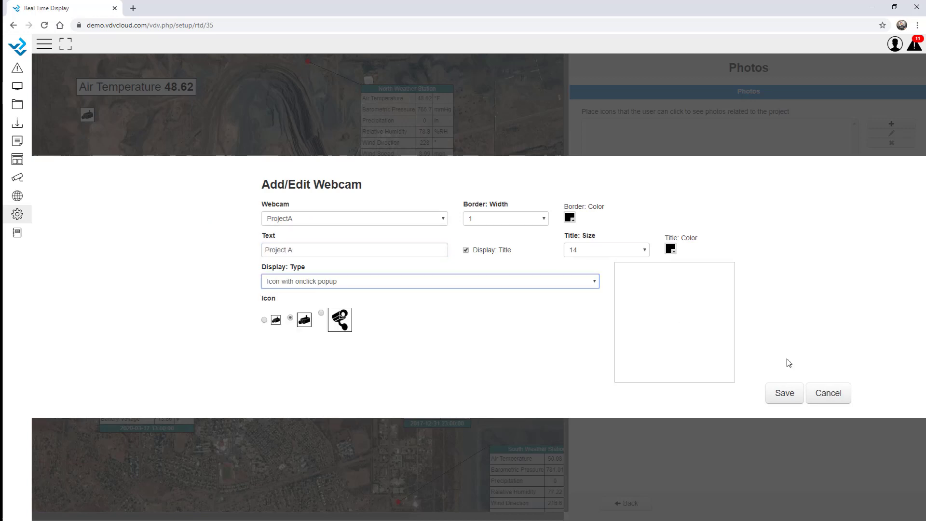
{"action": "left_click", "coordinate": [783, 392]}
Step: Place the Project A icon beside Project C, align it at Y 110, and close the editor
{"action": "left_click", "coordinate": [611, 263]}
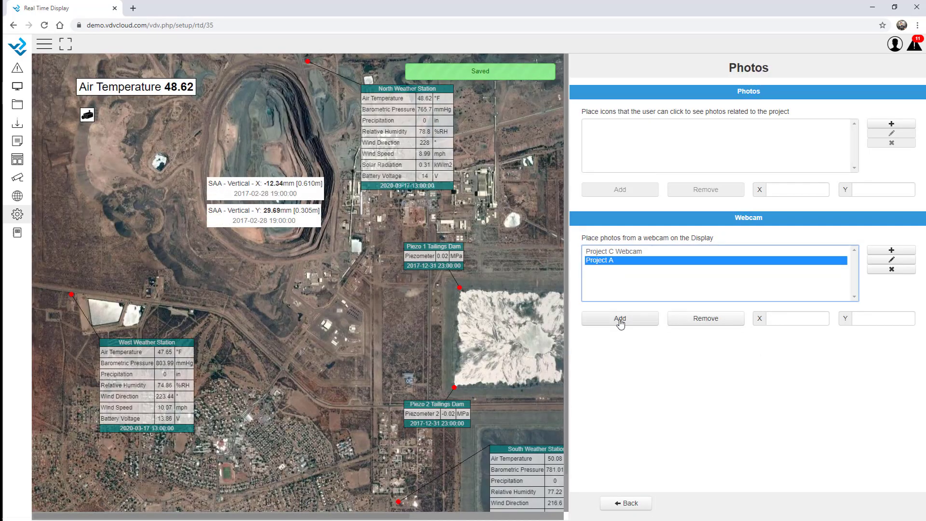
{"action": "left_click", "coordinate": [620, 318]}
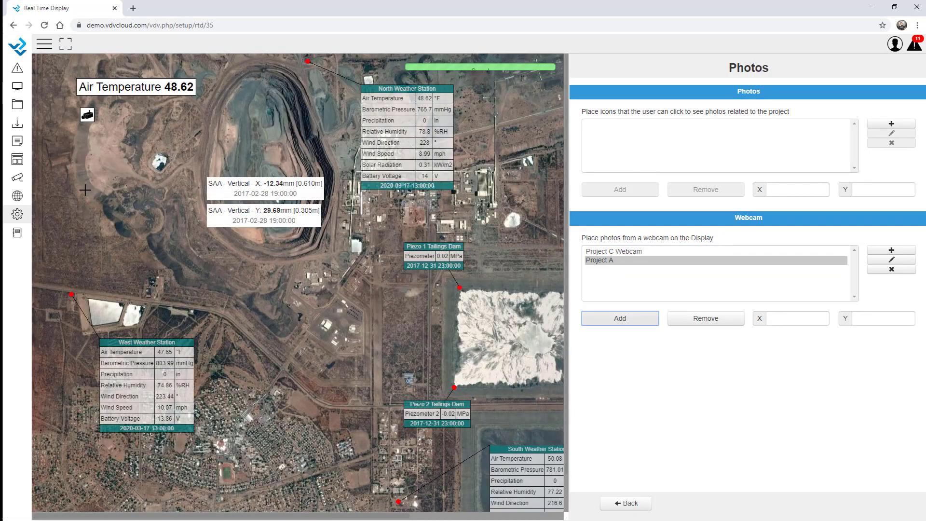
{"action": "left_click", "coordinate": [98, 109]}
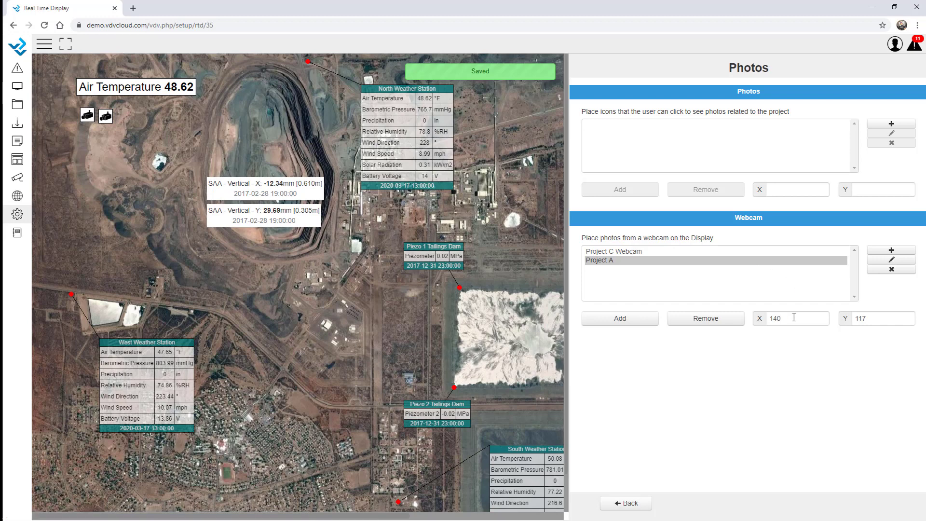
{"action": "key", "text": "BackSpace"}
{"action": "key", "text": "BackSpace"}
{"action": "type", "text": "10"}
{"action": "left_click", "coordinate": [616, 252]}
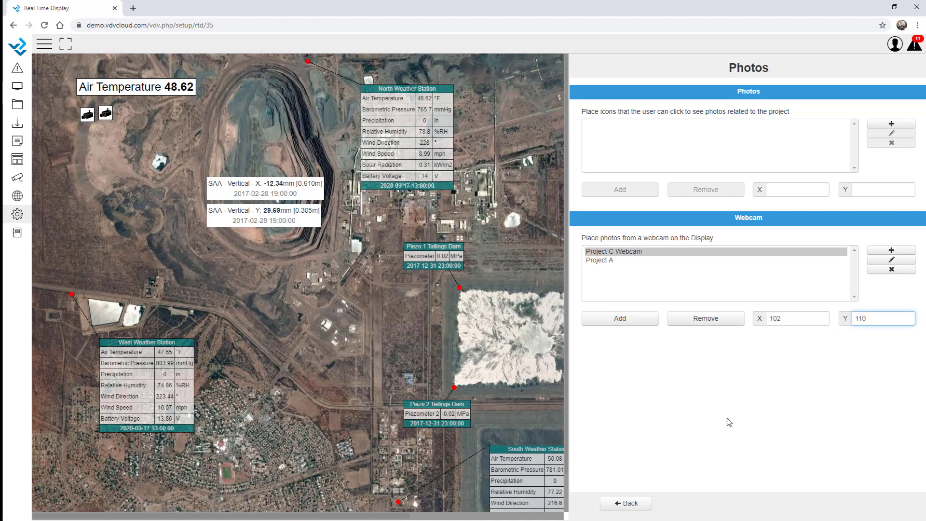
{"action": "left_click", "coordinate": [620, 502]}
{"action": "left_click", "coordinate": [745, 503]}
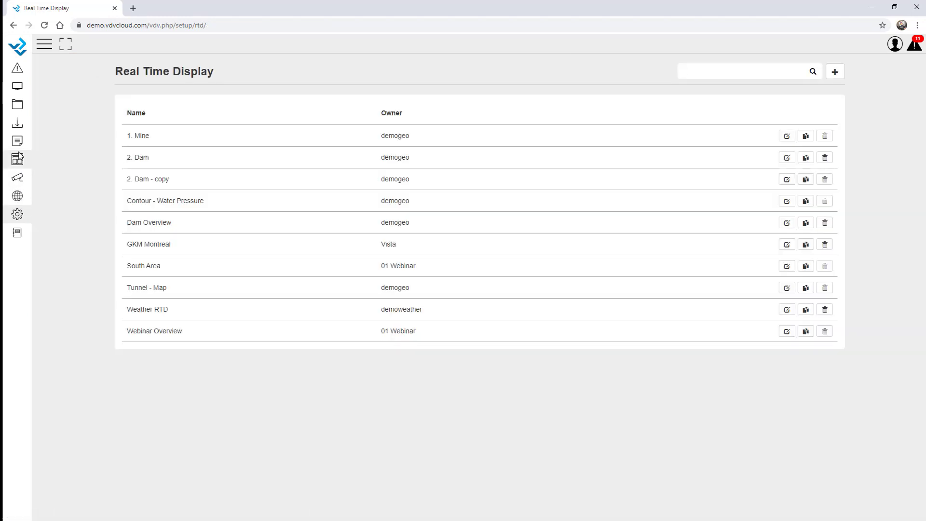
Step: Open the 1. Mine display and open the Project A and Project C webcam galleries from their icons
{"action": "left_click", "coordinate": [17, 159]}
{"action": "left_click", "coordinate": [66, 100]}
{"action": "left_click", "coordinate": [112, 45]}
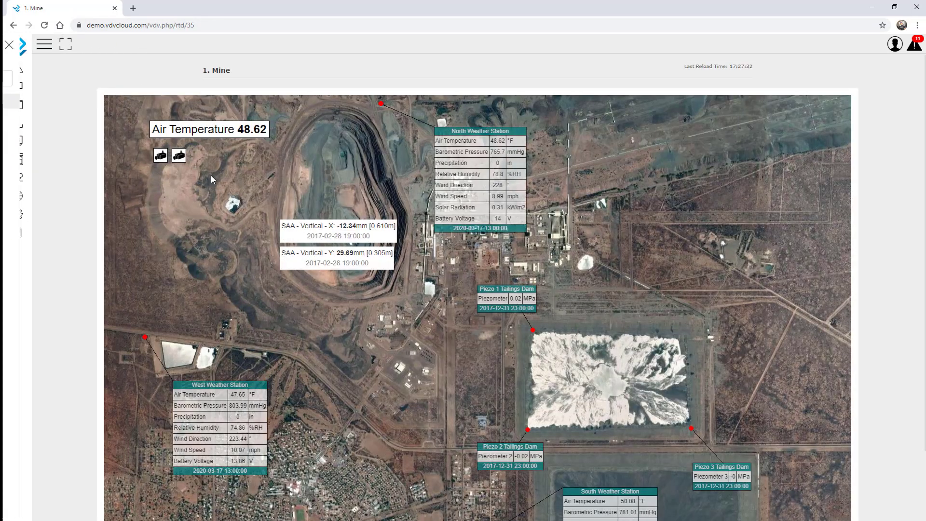
{"action": "left_click", "coordinate": [180, 155]}
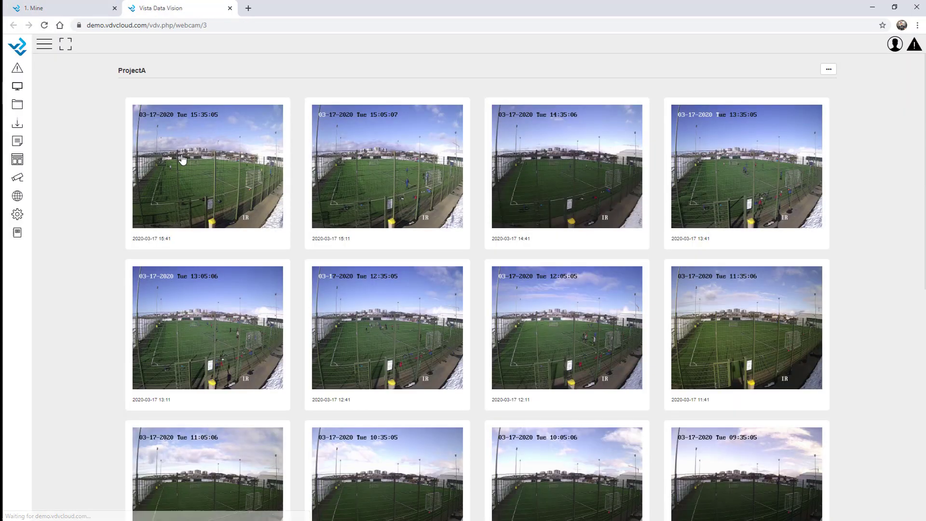
{"action": "left_click", "coordinate": [78, 10]}
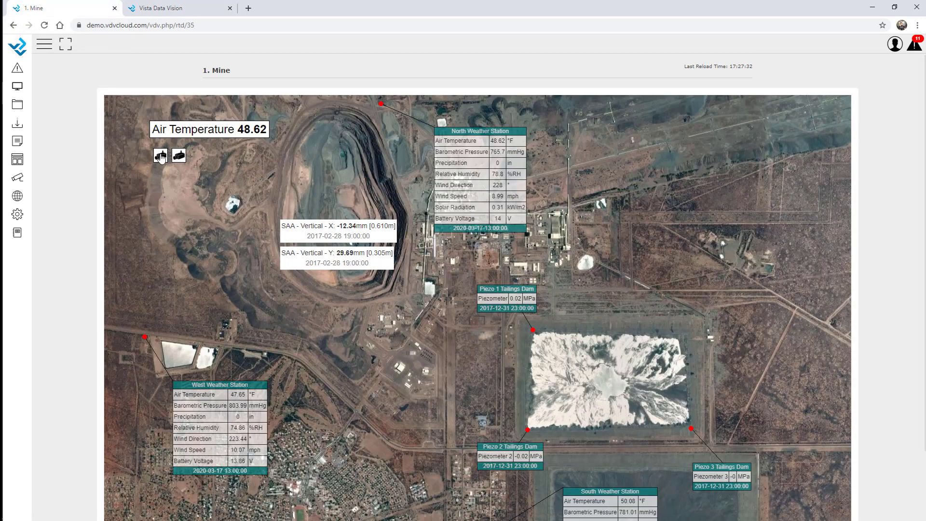
{"action": "left_click", "coordinate": [159, 157]}
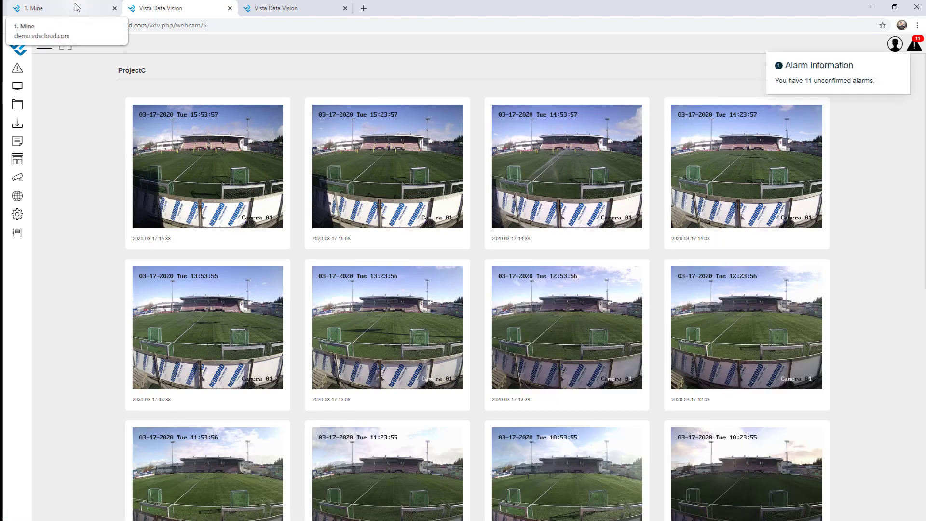
{"action": "left_click", "coordinate": [338, 9]}
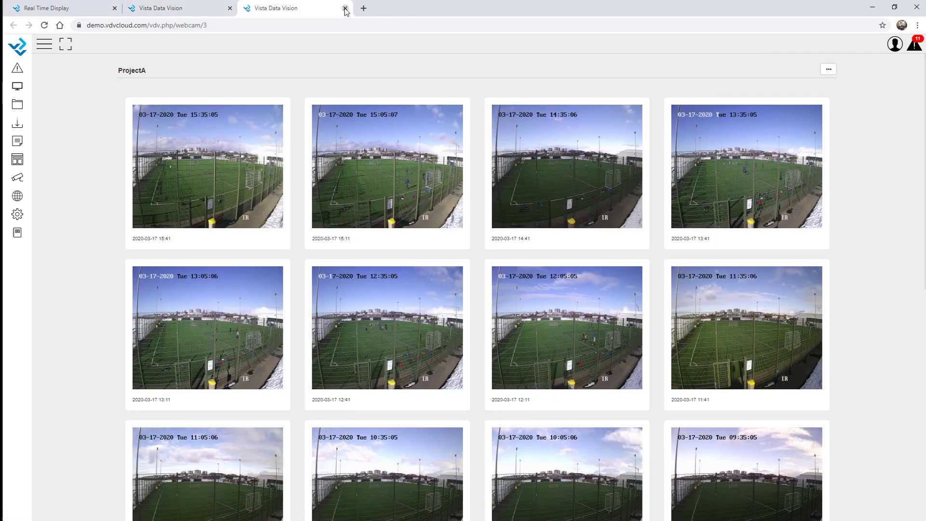
{"action": "left_click", "coordinate": [81, 9]}
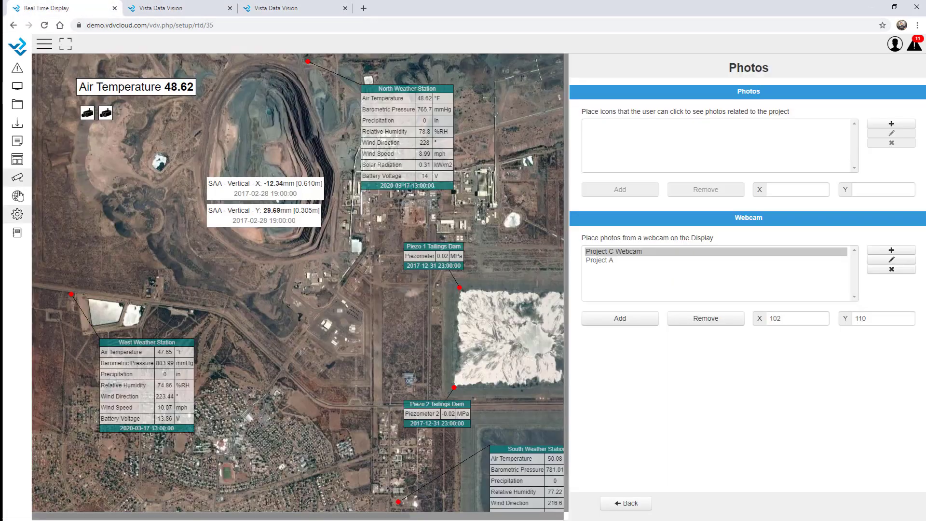
{"action": "left_click", "coordinate": [17, 214]}
Step: Close the two extra gallery tabs and open the GIS Map's marker list for editing
{"action": "left_click", "coordinate": [17, 145]}
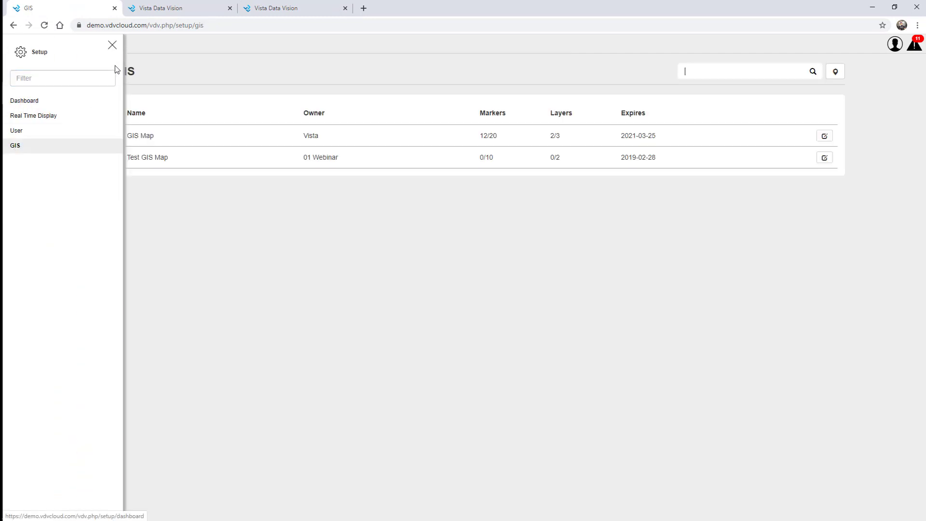
{"action": "left_click", "coordinate": [112, 45]}
{"action": "left_click", "coordinate": [231, 9]}
{"action": "left_click", "coordinate": [230, 9]}
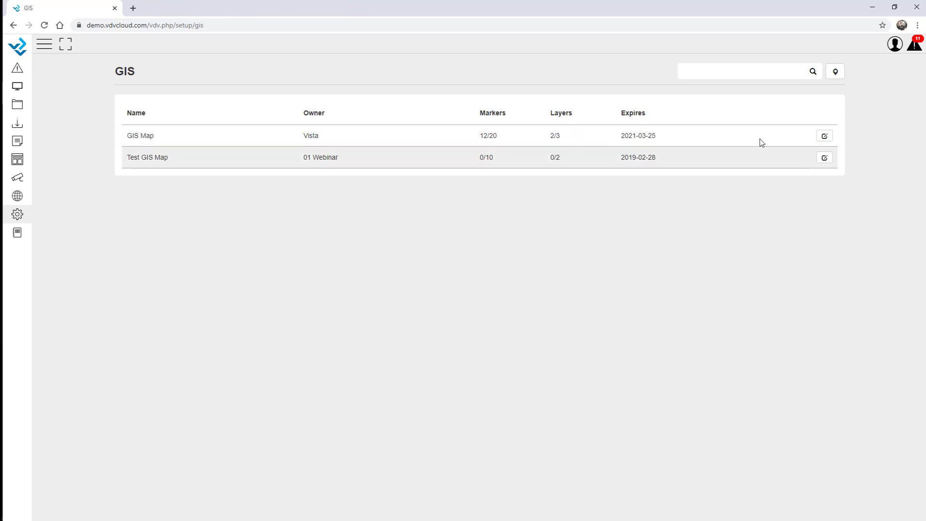
{"action": "left_click", "coordinate": [824, 138]}
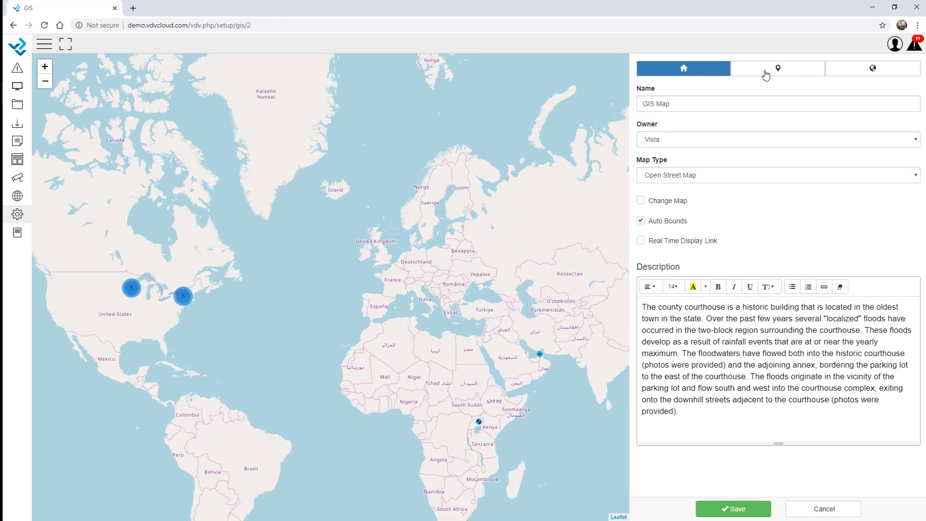
{"action": "left_click", "coordinate": [777, 71]}
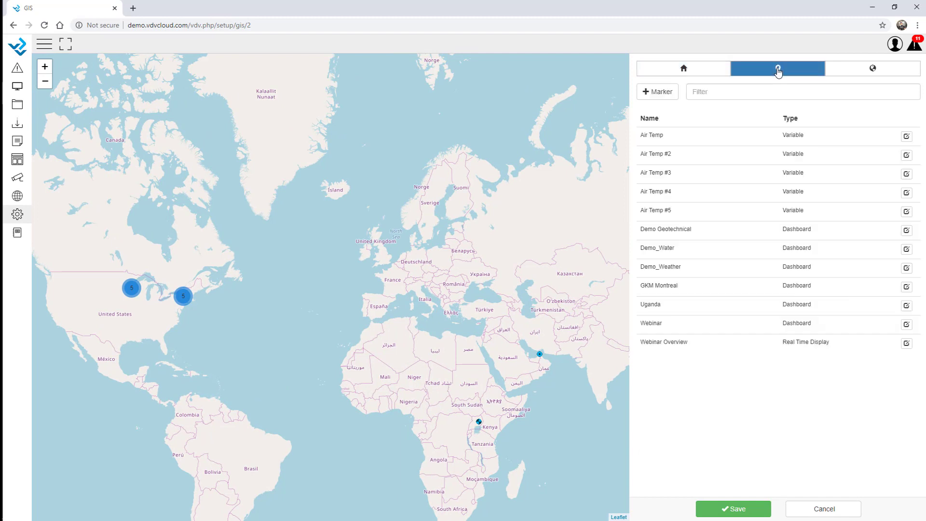
{"action": "left_click", "coordinate": [675, 92]}
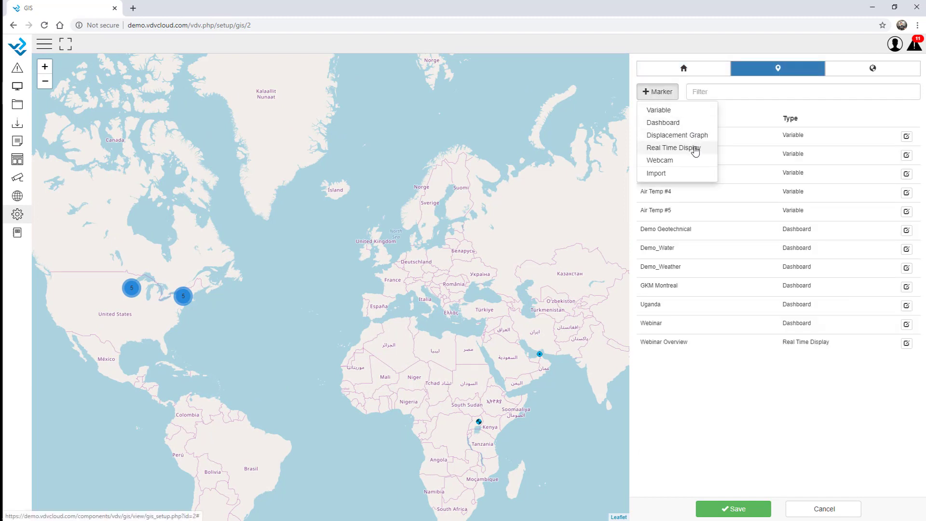
Step: Create a webcam marker for ProjectC using the blue Square 4 icon
{"action": "left_click", "coordinate": [686, 162]}
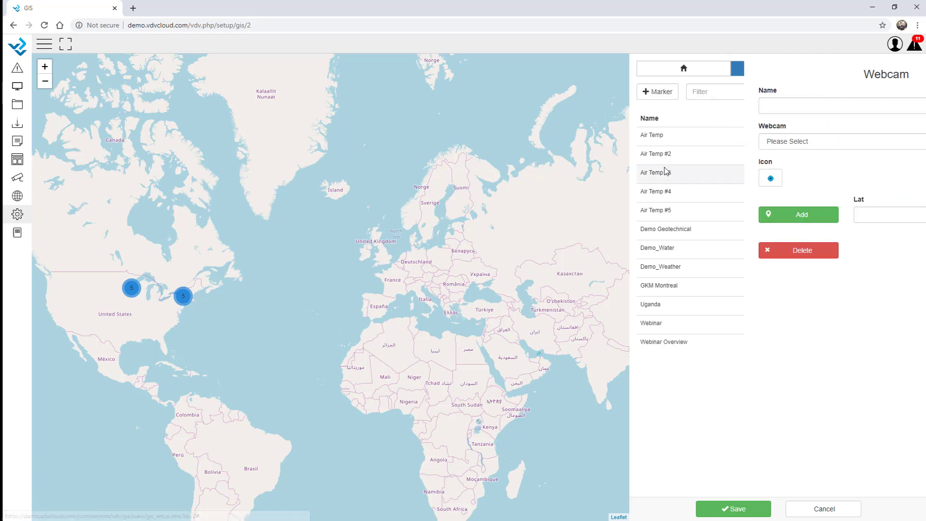
{"action": "left_click", "coordinate": [694, 143]}
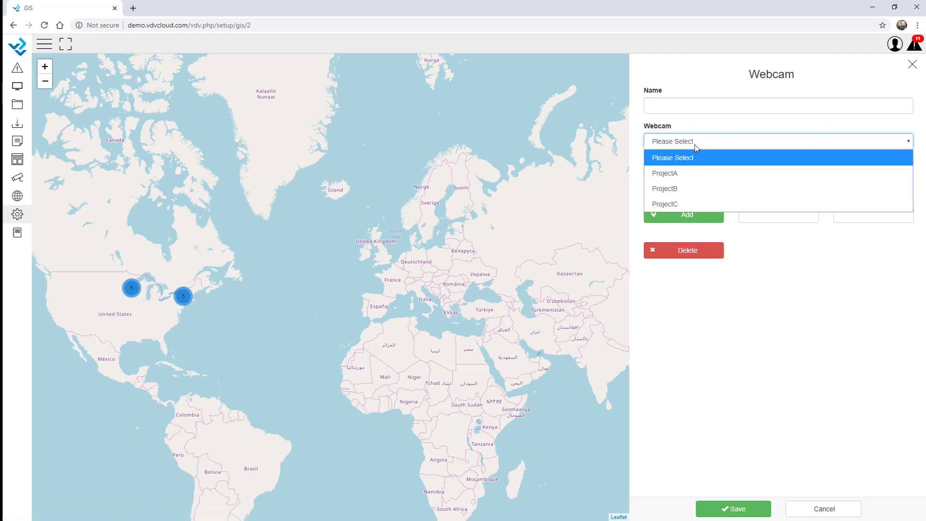
{"action": "left_click", "coordinate": [680, 204]}
{"action": "left_click", "coordinate": [657, 179]}
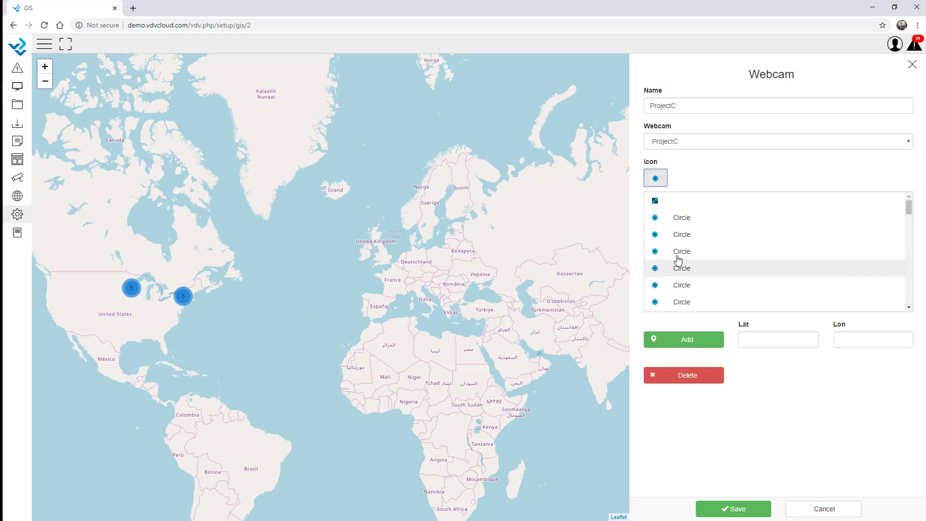
{"action": "scroll", "coordinate": [703, 264], "scroll_direction": "down", "scroll_amount": 5}
{"action": "scroll", "coordinate": [705, 264], "scroll_direction": "down", "scroll_amount": 5}
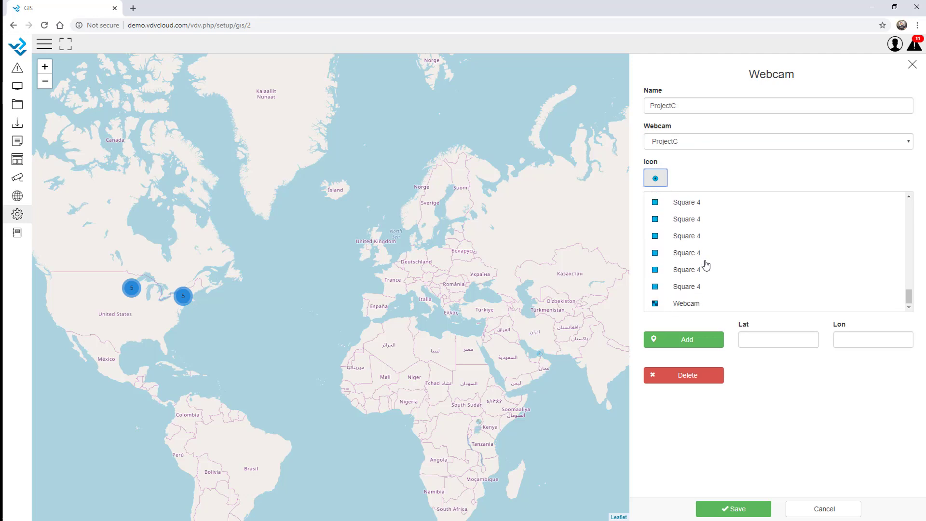
{"action": "left_click", "coordinate": [688, 288]}
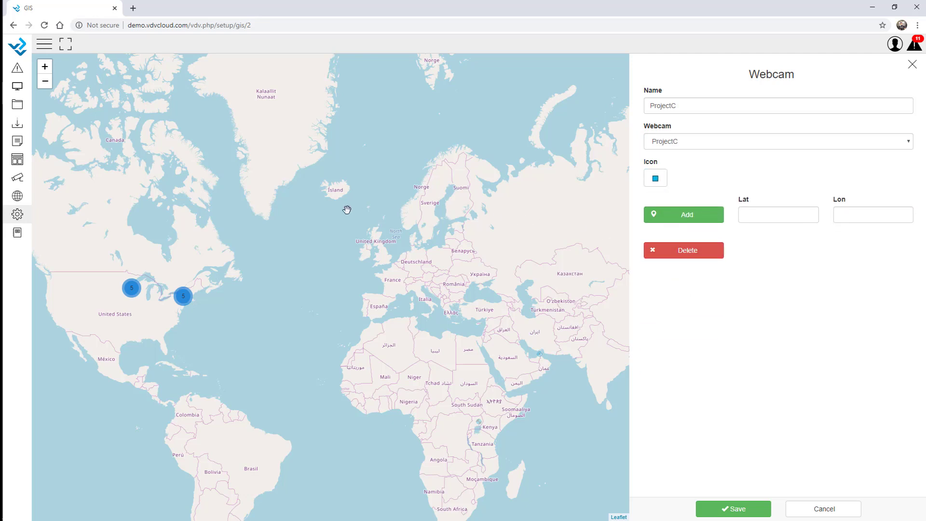
{"action": "scroll", "coordinate": [324, 193], "scroll_direction": "up", "scroll_amount": 2}
{"action": "scroll", "coordinate": [332, 183], "scroll_direction": "up", "scroll_amount": 3}
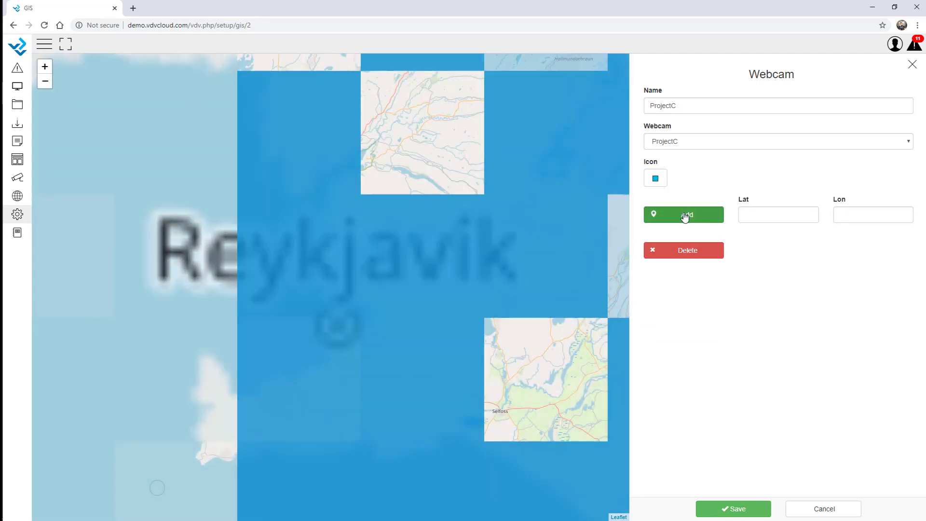
Step: Drop the marker at Reykjavik near Kópavogur, save it, and return to the GIS maps list
{"action": "left_click", "coordinate": [686, 214]}
{"action": "left_click", "coordinate": [349, 343]}
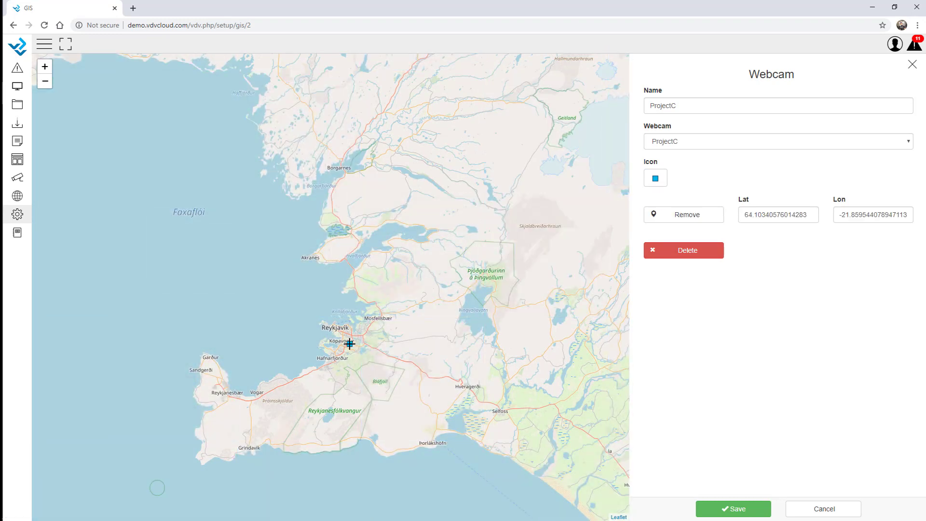
{"action": "left_click", "coordinate": [743, 510]}
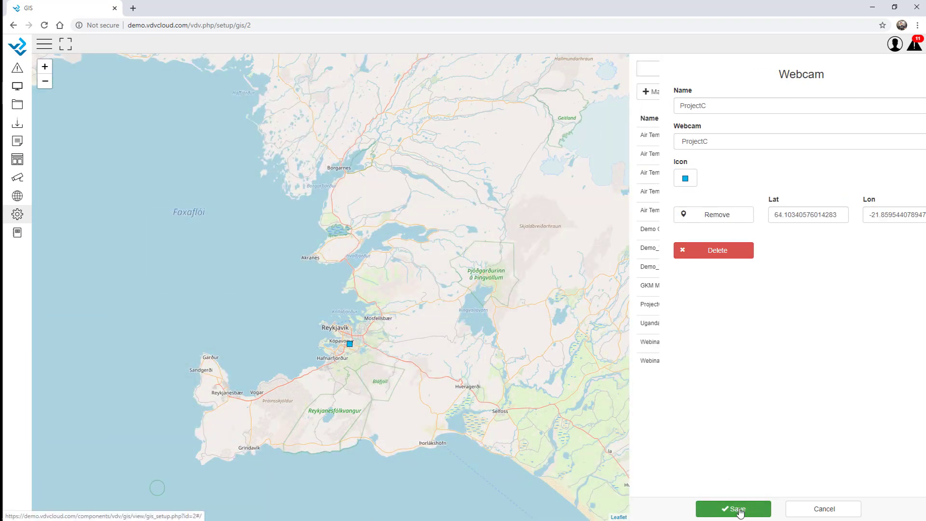
{"action": "left_click", "coordinate": [743, 510]}
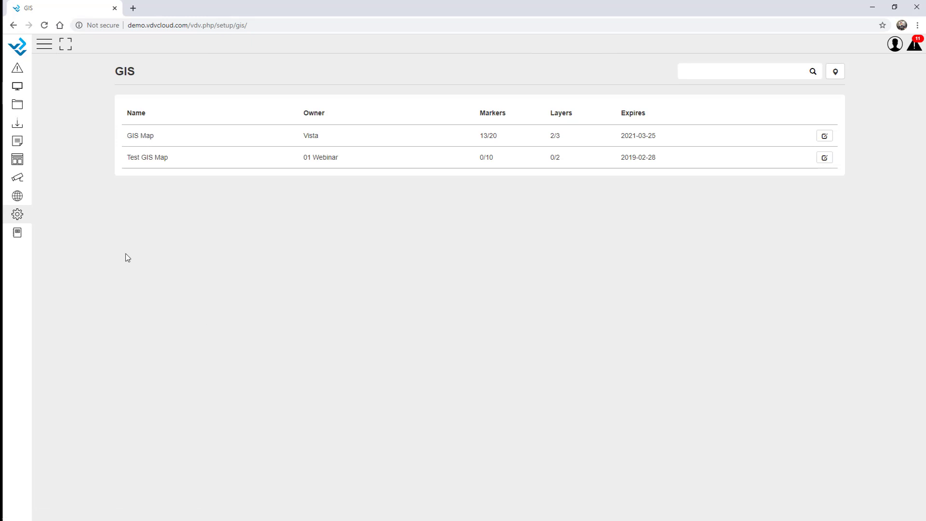
Step: Open the live GIS Map and view the ProjectC marker's stadium camera snapshot at Reykjavik
{"action": "left_click", "coordinate": [17, 195]}
{"action": "left_click", "coordinate": [22, 101]}
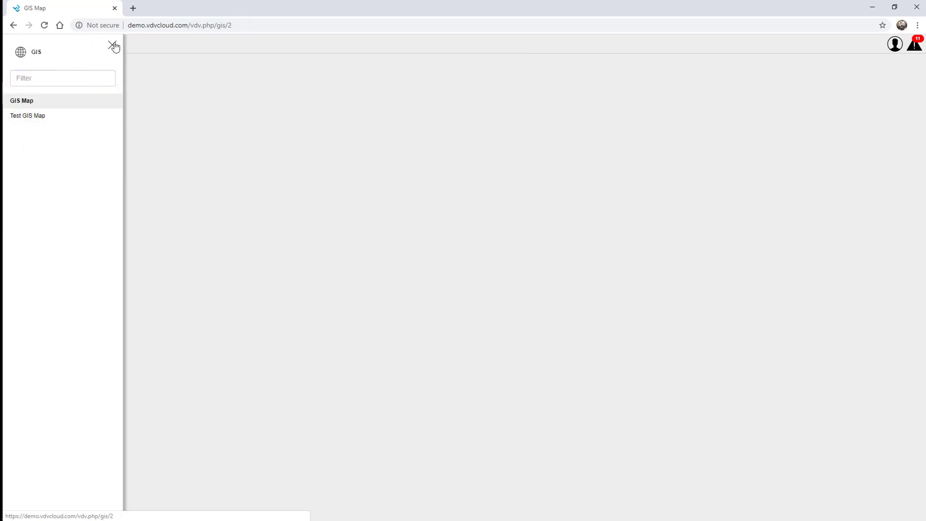
{"action": "left_click", "coordinate": [113, 46]}
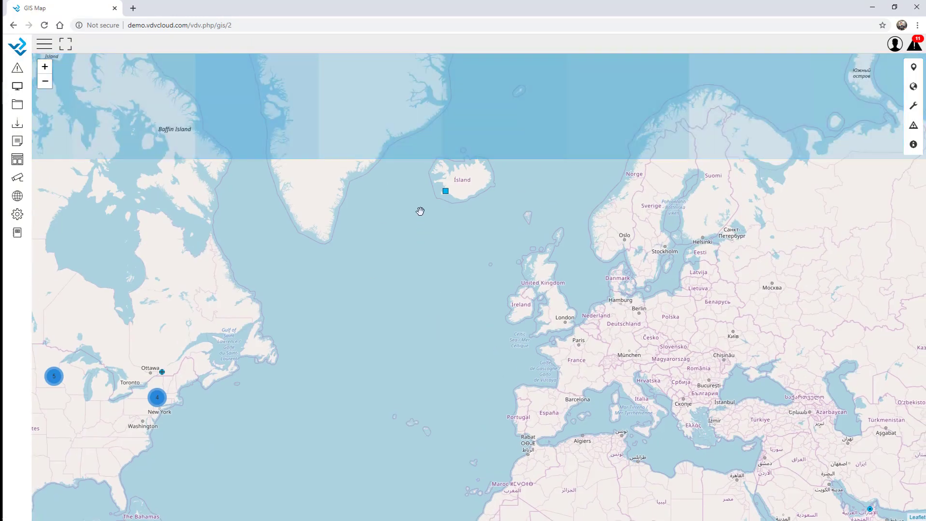
{"action": "scroll", "coordinate": [447, 192], "scroll_direction": "up", "scroll_amount": 2}
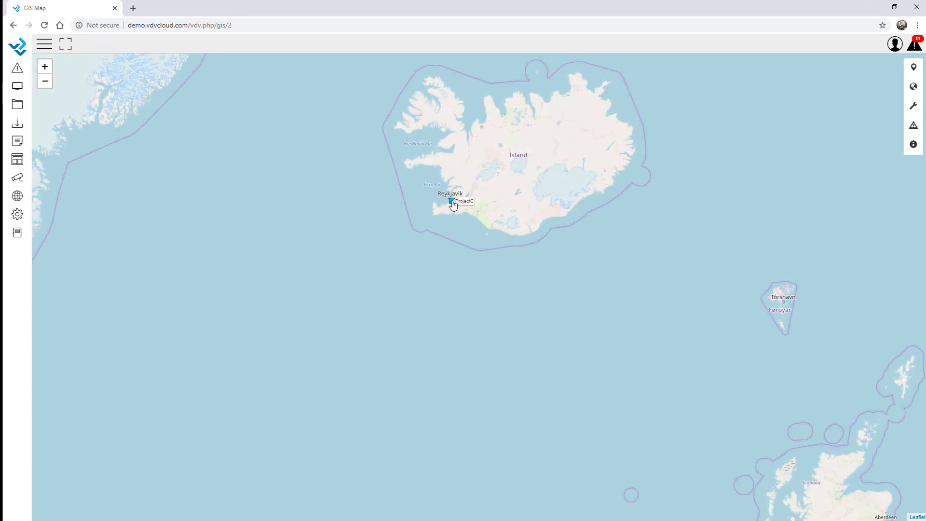
{"action": "left_click", "coordinate": [451, 201]}
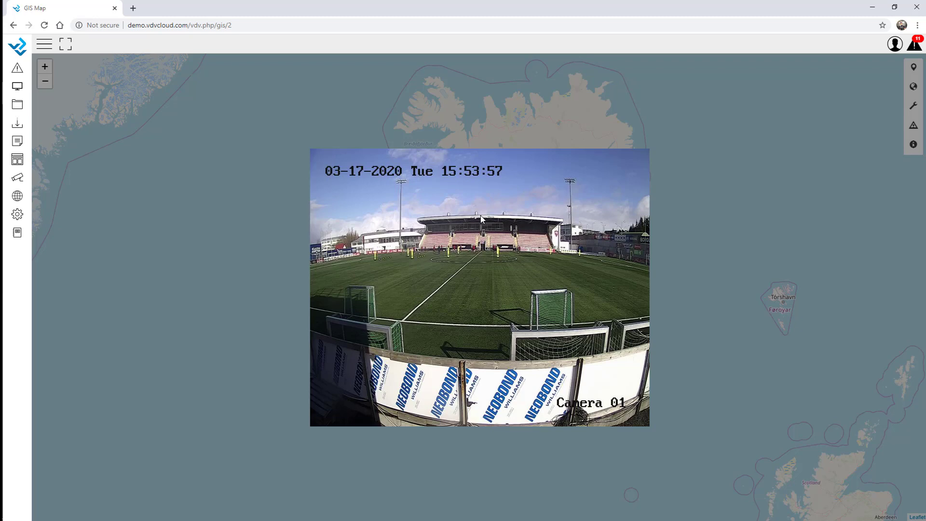
{"action": "left_click", "coordinate": [480, 215]}
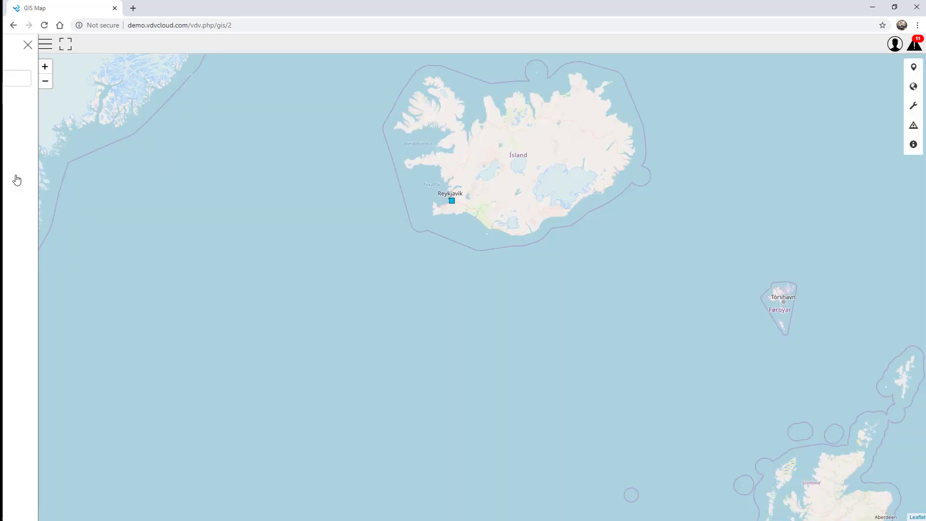
{"action": "left_click", "coordinate": [18, 177]}
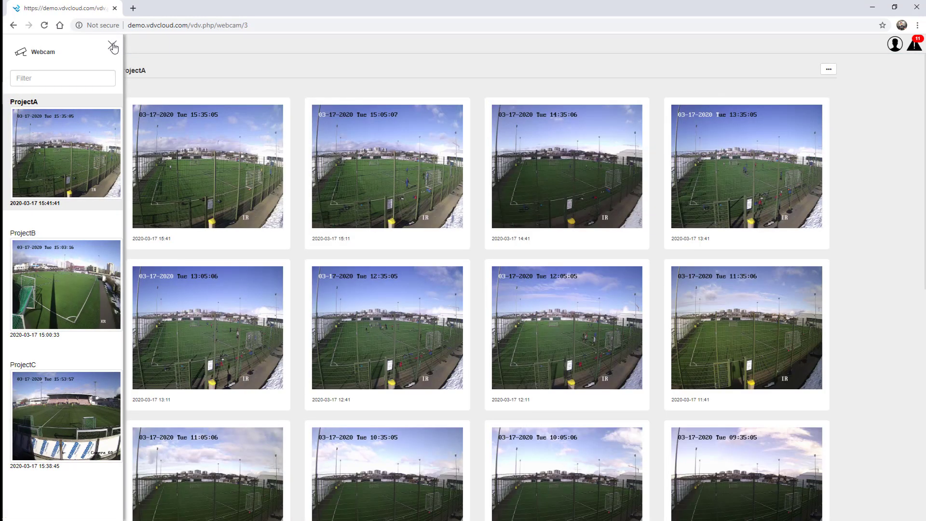
{"action": "left_click", "coordinate": [112, 46]}
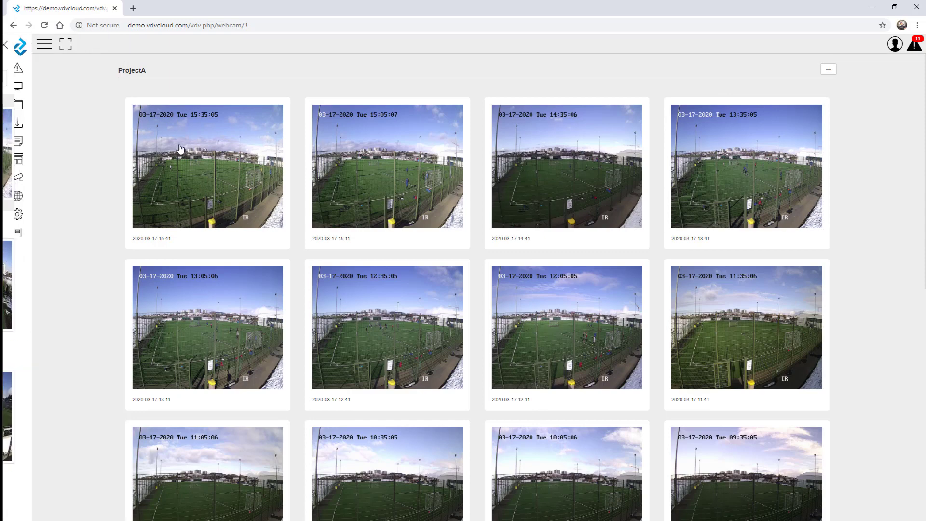
{"action": "left_click", "coordinate": [210, 168]}
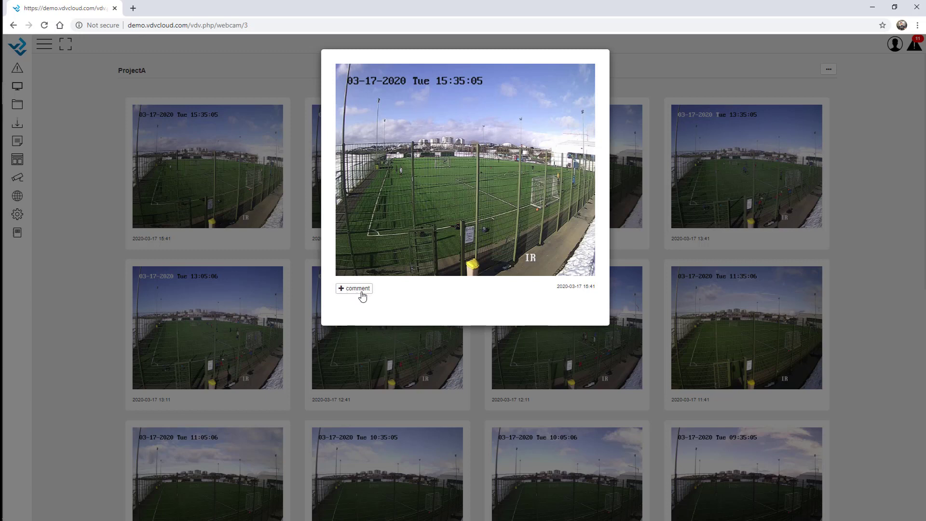
{"action": "left_click", "coordinate": [353, 289]}
{"action": "left_click", "coordinate": [375, 331]}
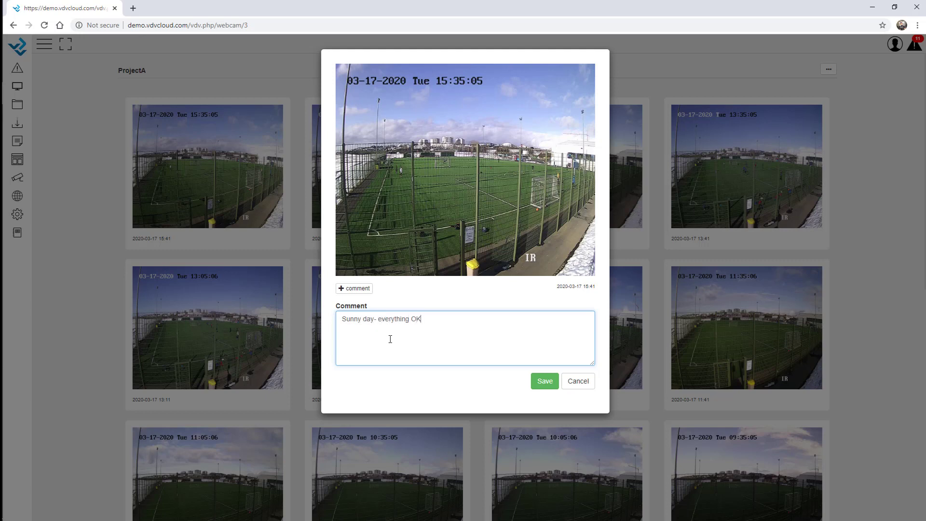
{"action": "left_click", "coordinate": [544, 381]}
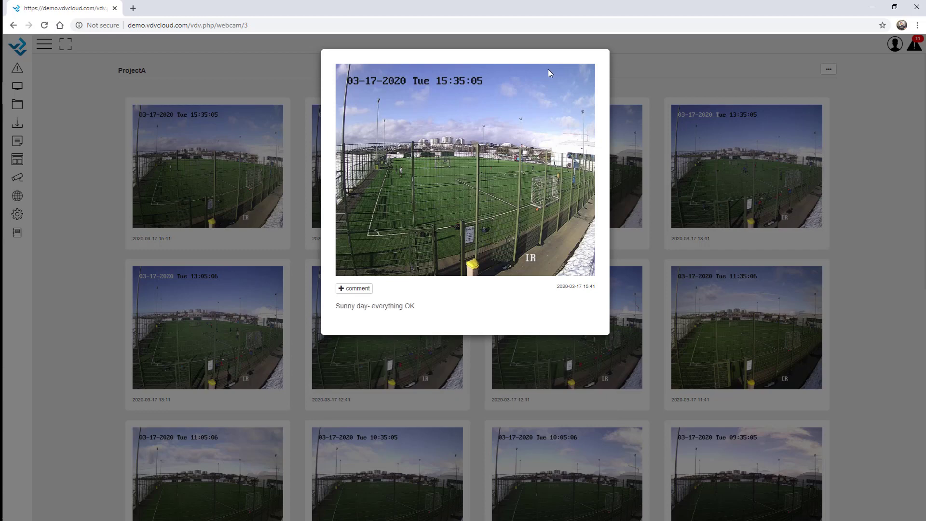
{"action": "left_click", "coordinate": [795, 53]}
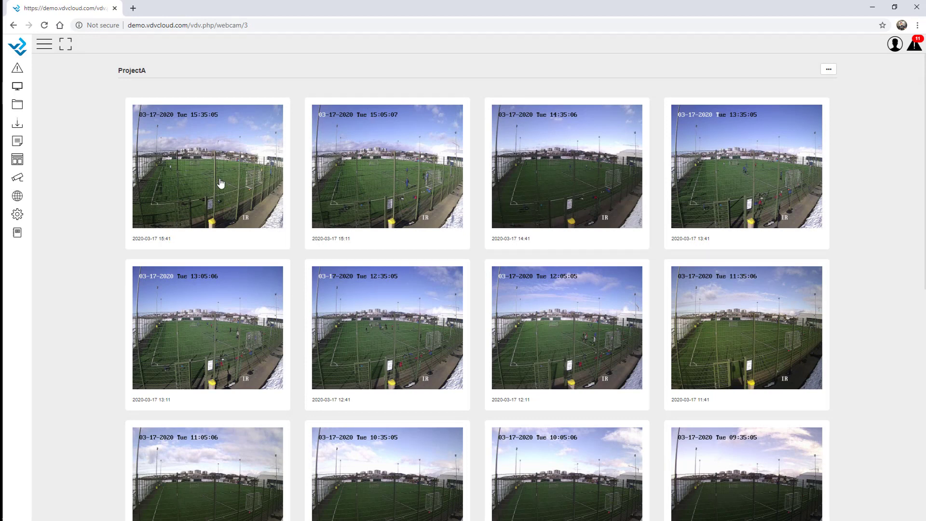
Step: Filter the gallery to only commented pictures, then edit the ProjectA user's settings
{"action": "left_click", "coordinate": [827, 69]}
{"action": "left_click", "coordinate": [822, 111]}
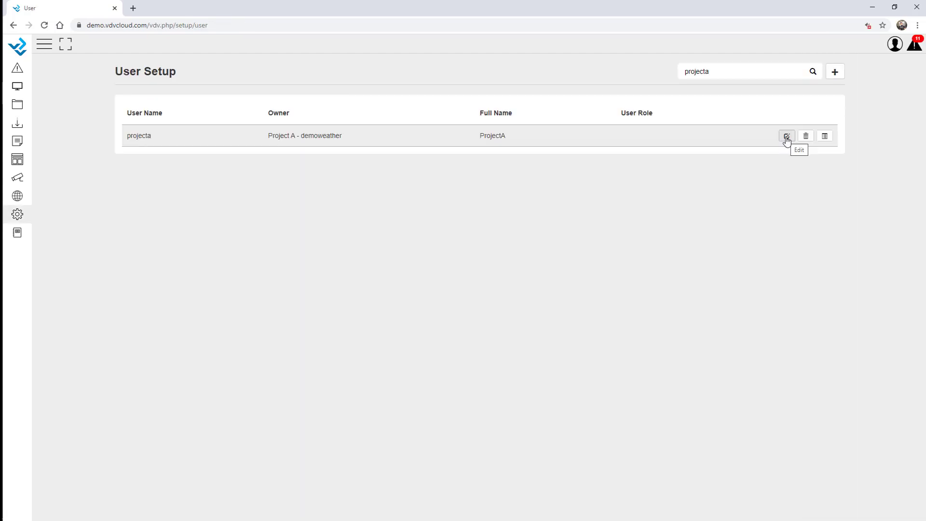
{"action": "left_click", "coordinate": [786, 137]}
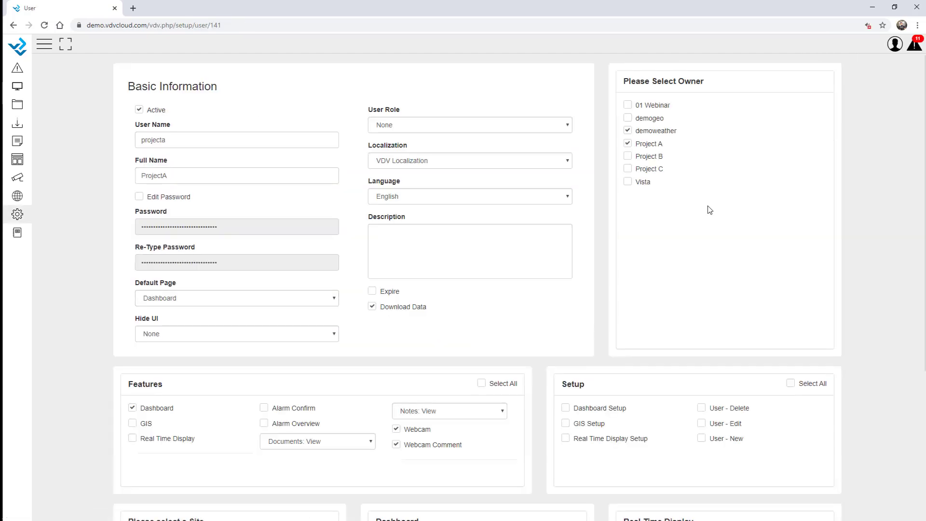
Step: Turn off Webcam Comment under Features for the ProjectA user and save the permissions
{"action": "scroll", "coordinate": [462, 425], "scroll_direction": "down", "scroll_amount": 2}
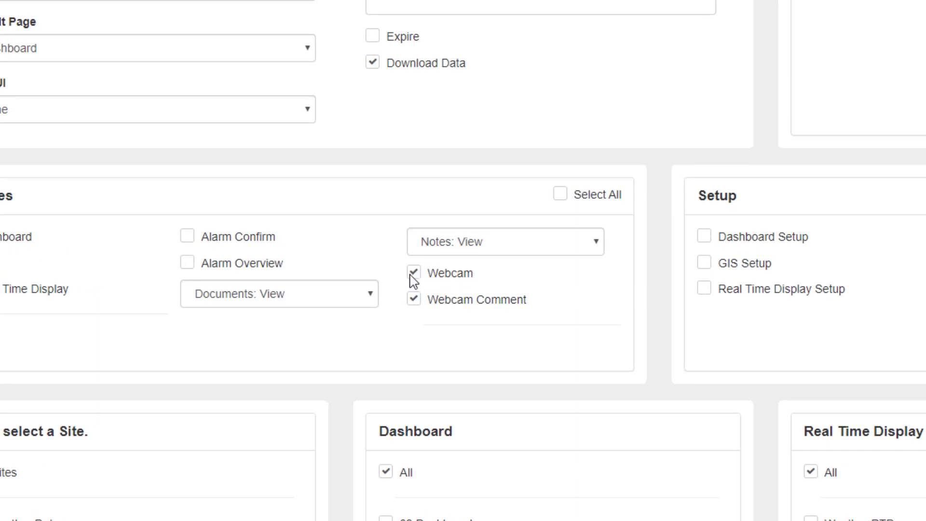
{"action": "scroll", "coordinate": [728, 217], "scroll_direction": "up", "scroll_amount": 5}
{"action": "scroll", "coordinate": [766, 226], "scroll_direction": "down", "scroll_amount": 1}
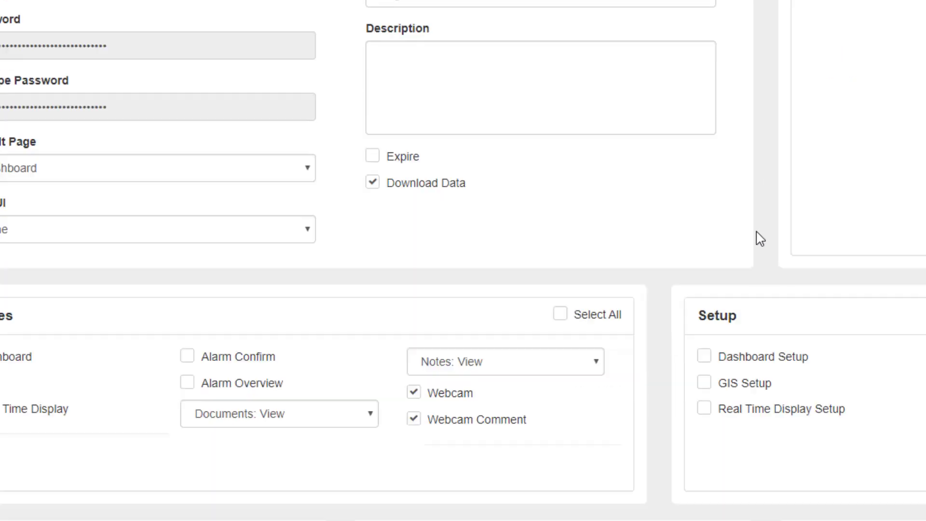
{"action": "scroll", "coordinate": [760, 239], "scroll_direction": "down", "scroll_amount": 3}
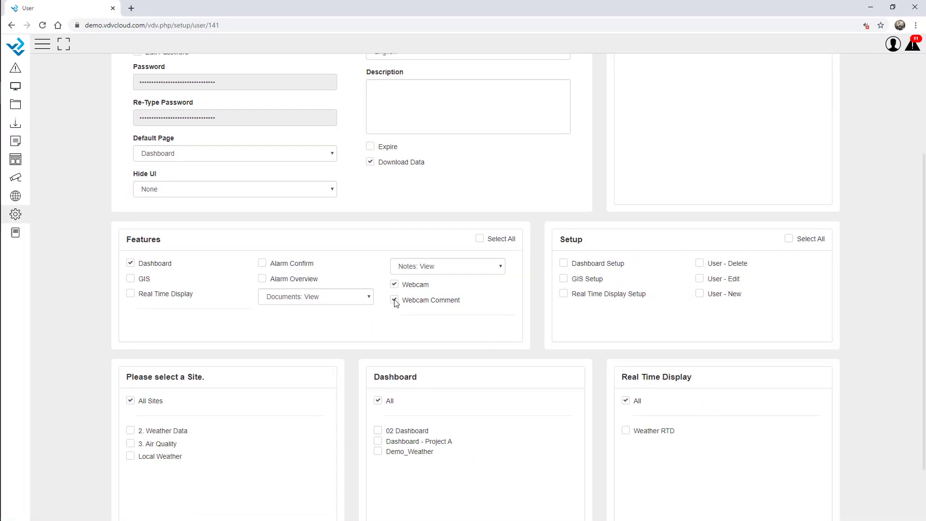
{"action": "left_click", "coordinate": [414, 299]}
{"action": "scroll", "coordinate": [404, 322], "scroll_direction": "up", "scroll_amount": 3}
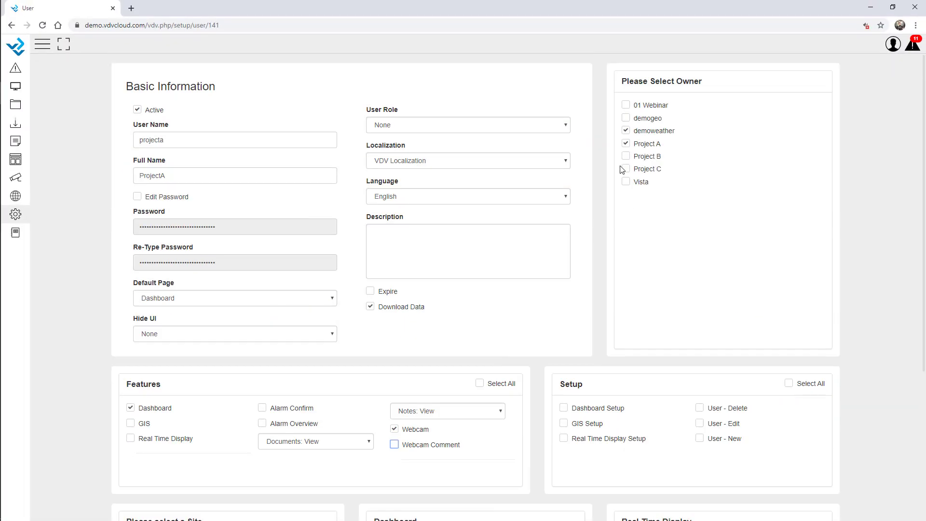
{"action": "scroll", "coordinate": [424, 333], "scroll_direction": "down", "scroll_amount": 5}
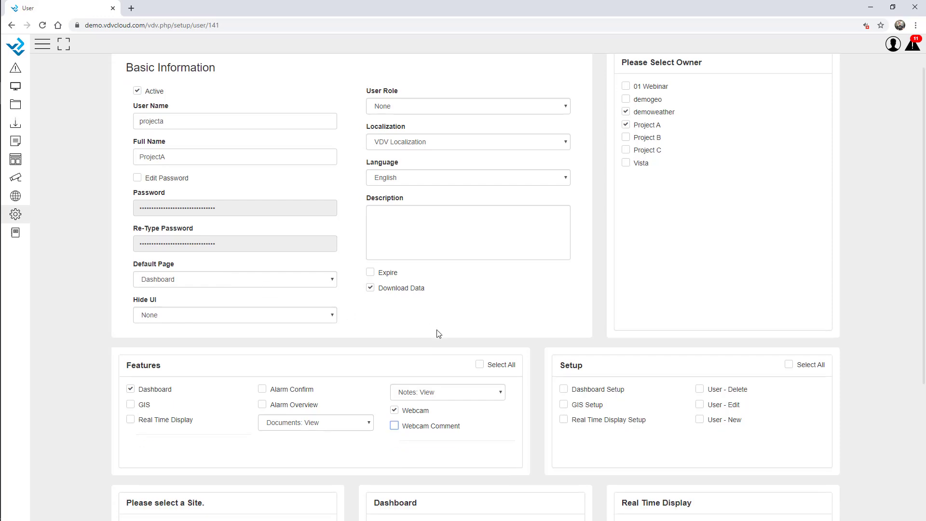
{"action": "left_click", "coordinate": [457, 496]}
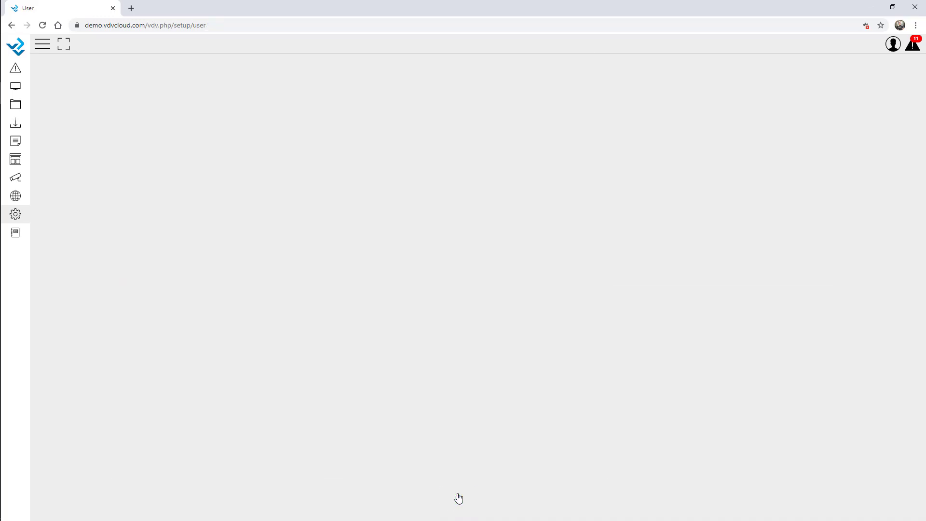
{"action": "key", "text": "alt+Tab"}
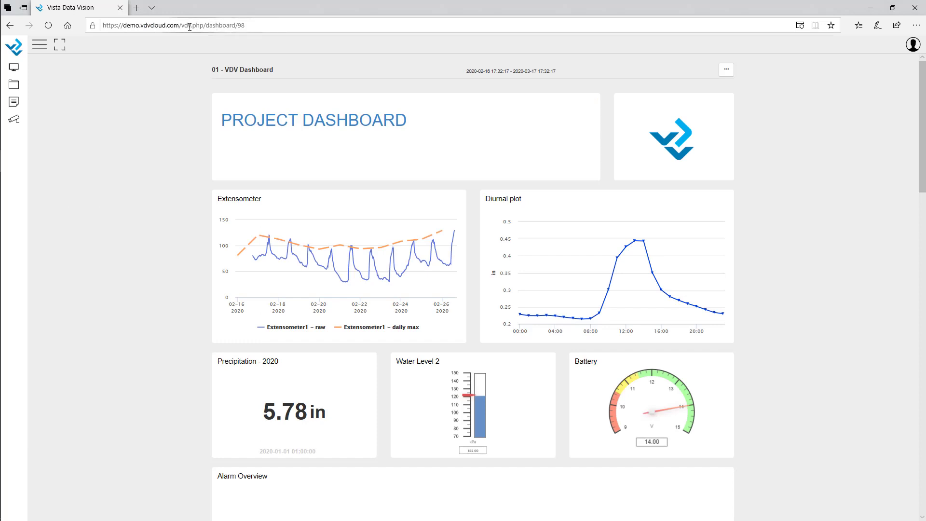
Step: Sign in at the bare site domain with the ProjectA user's credentials and view its Webcam panel
{"action": "left_click_drag", "start_coordinate": [182, 25], "coordinate": [357, 17]}
{"action": "key", "text": "BackSpace"}
{"action": "key", "text": "Return"}
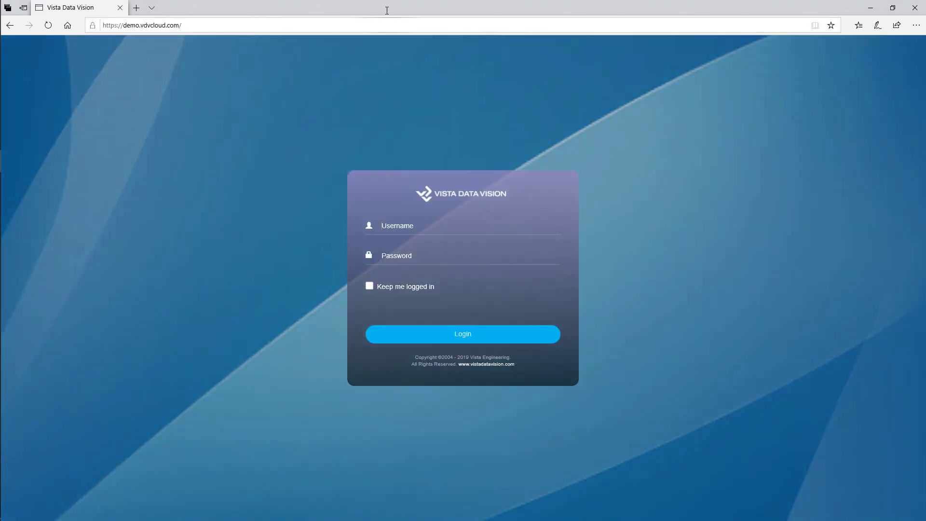
{"action": "type", "text": "******"}
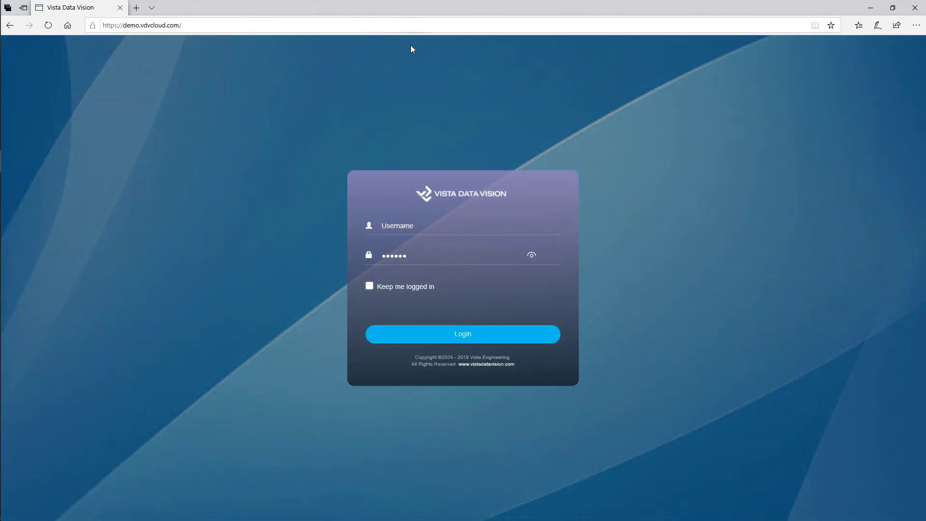
{"action": "left_click", "coordinate": [398, 221]}
{"action": "type", "text": "project"}
{"action": "key", "text": "Tab"}
{"action": "type", "text": "****"}
{"action": "key", "text": "Return"}
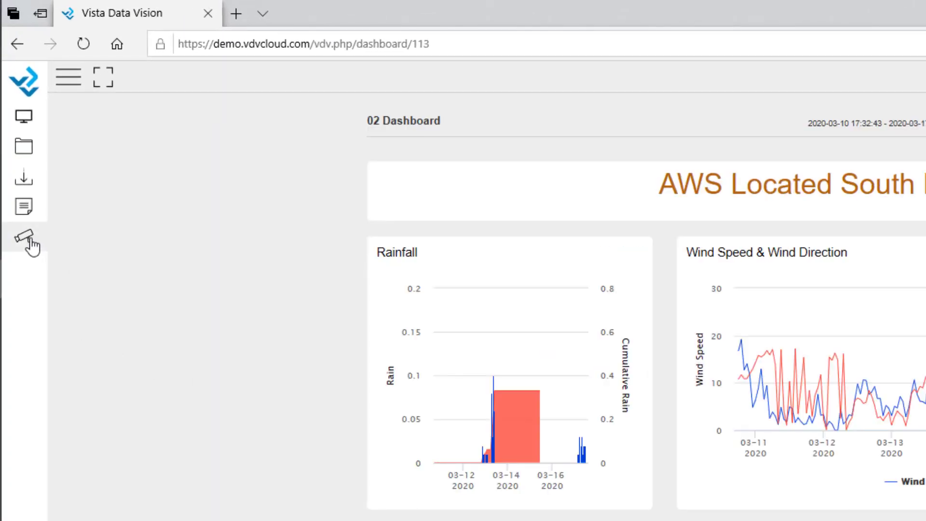
{"action": "left_click", "coordinate": [26, 237]}
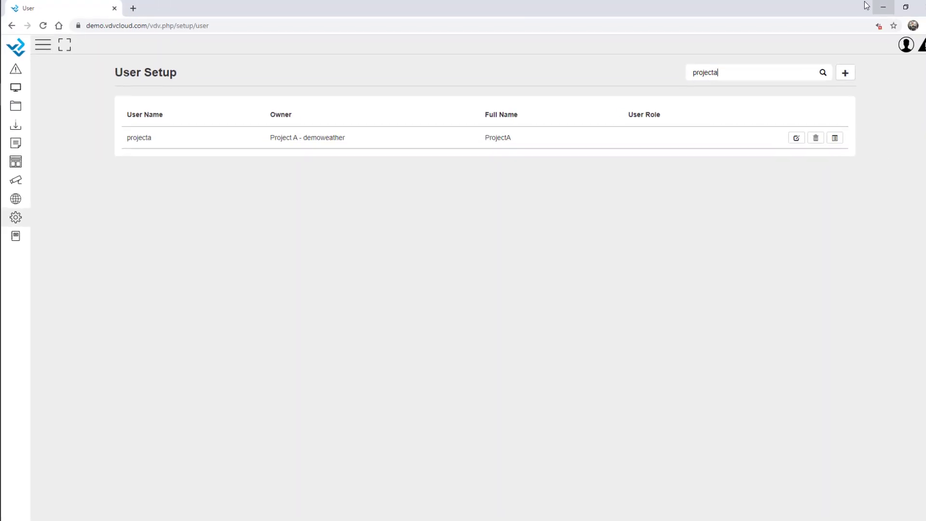
Step: Return to the slide show and advance to the Summary slide
{"action": "key", "text": "alt+Tab"}
{"action": "key", "text": "Tab"}
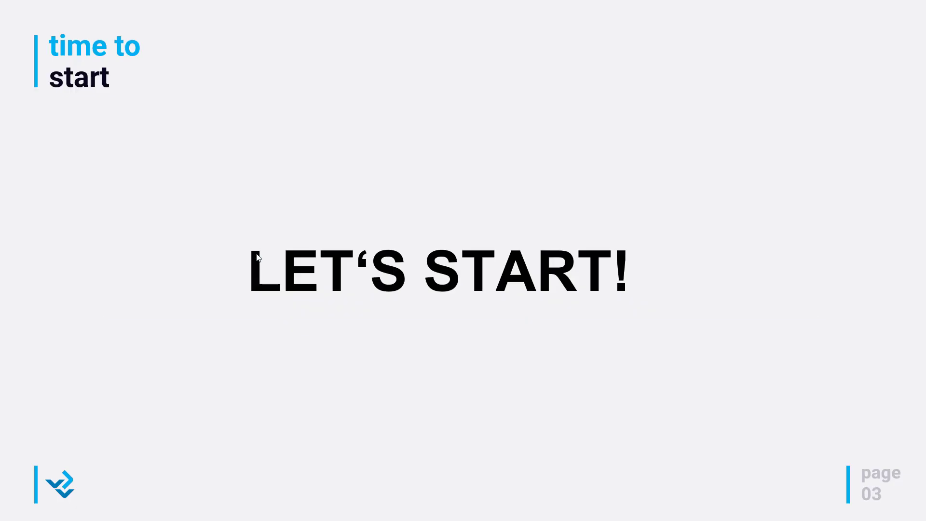
{"action": "left_click", "coordinate": [257, 255]}
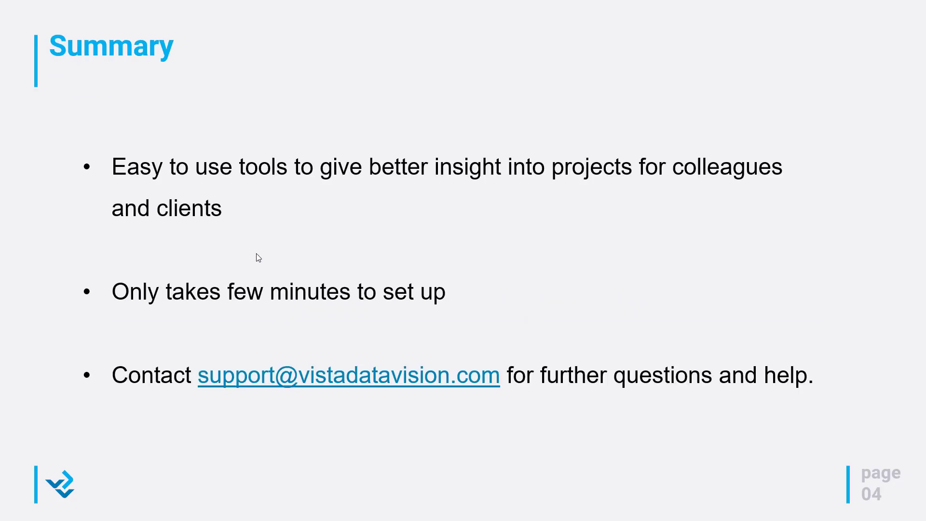